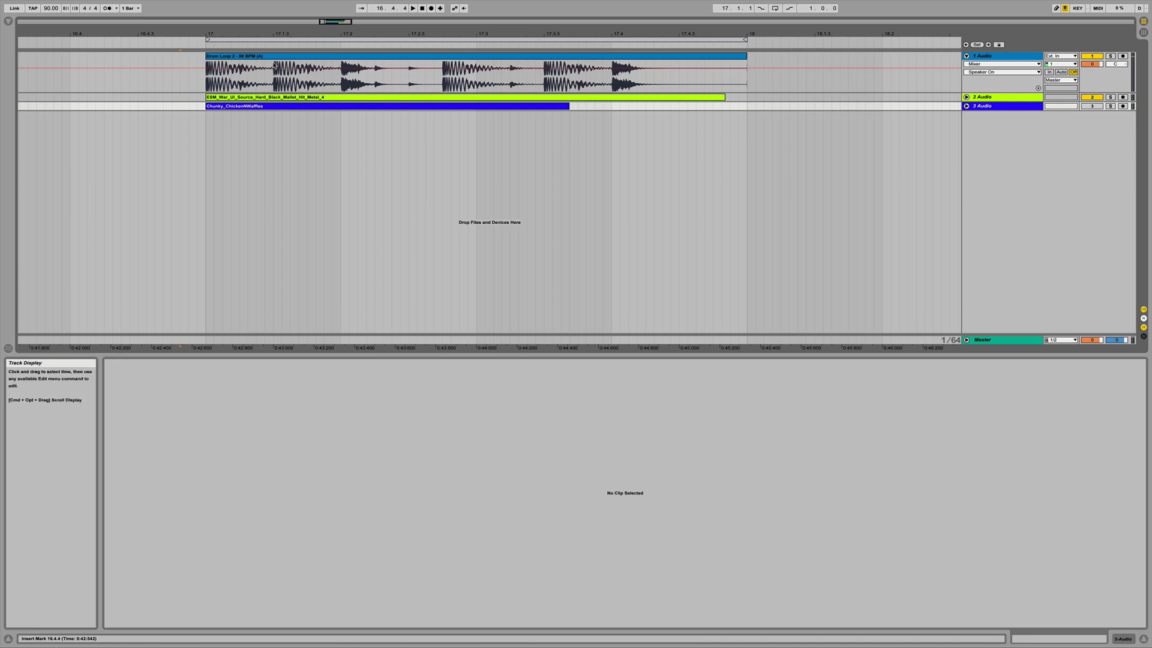
Step: Select the Drum Loop 2 clip in the arrangement to show its waveform and sample settings
click(275, 57)
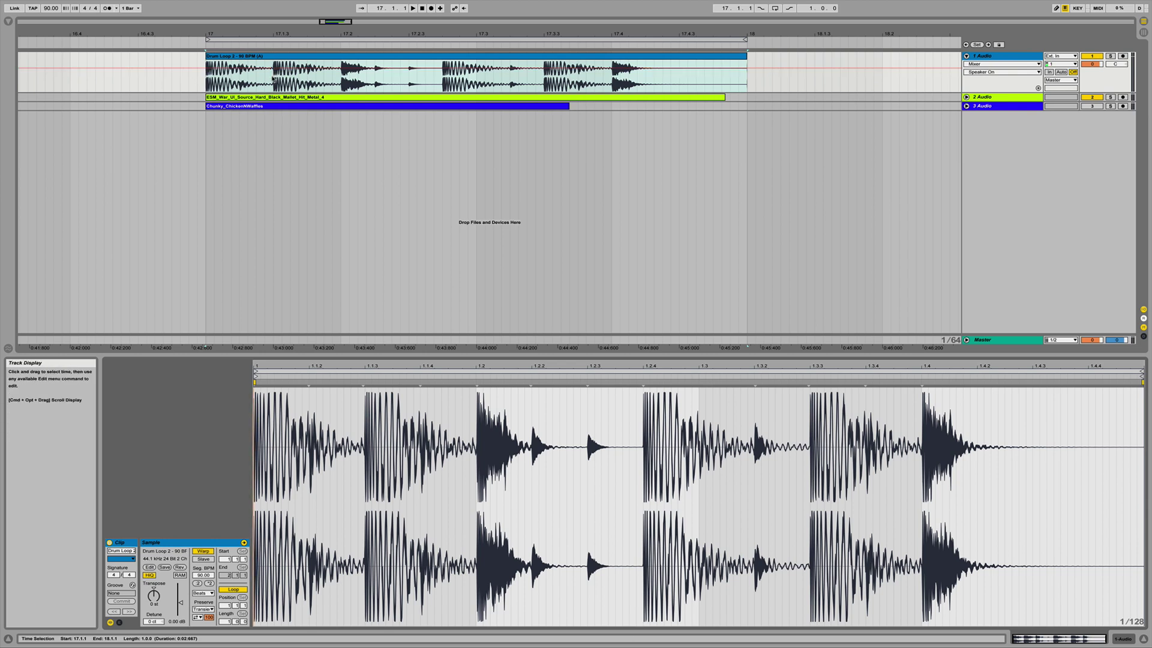
click(275, 55)
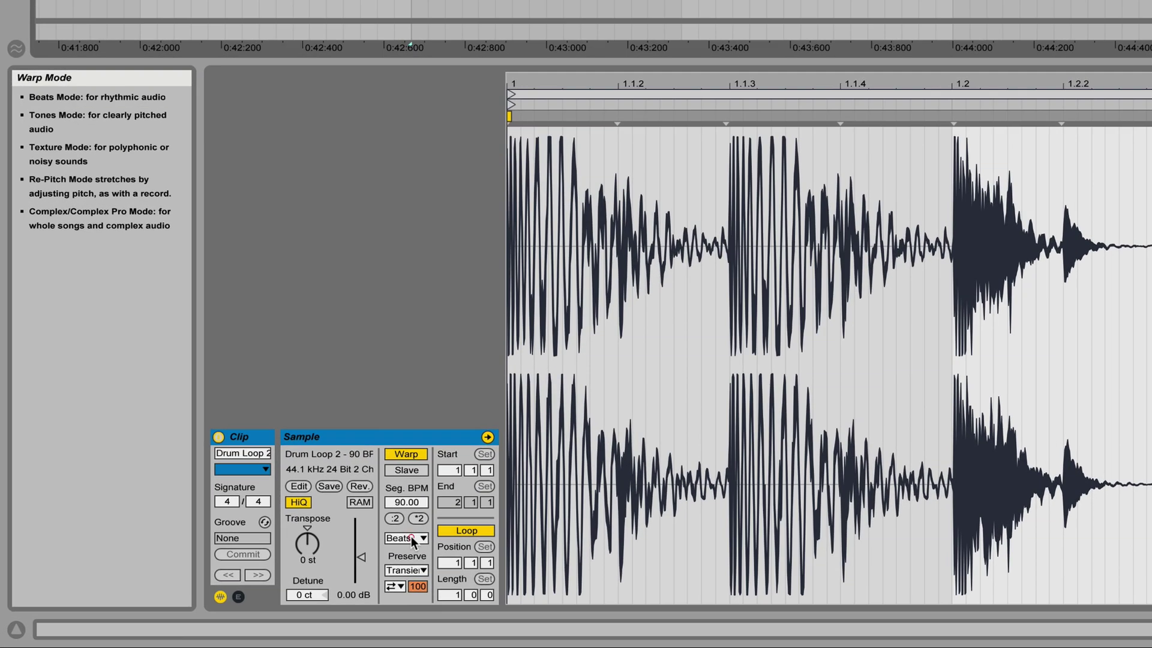
click(205, 594)
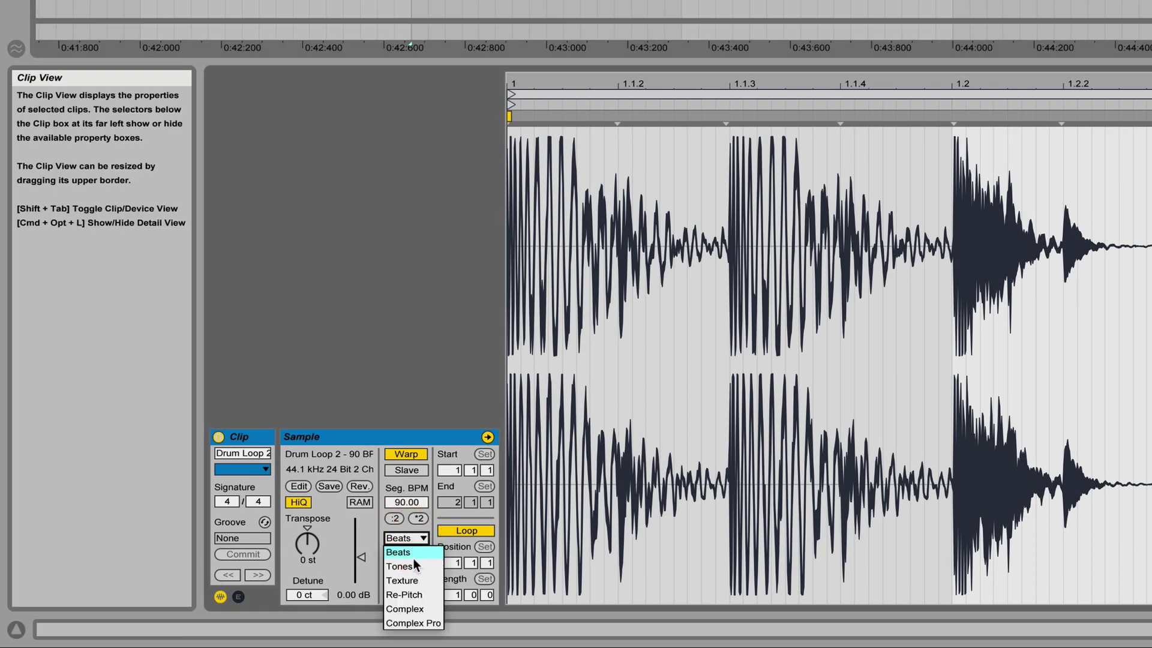
click(406, 554)
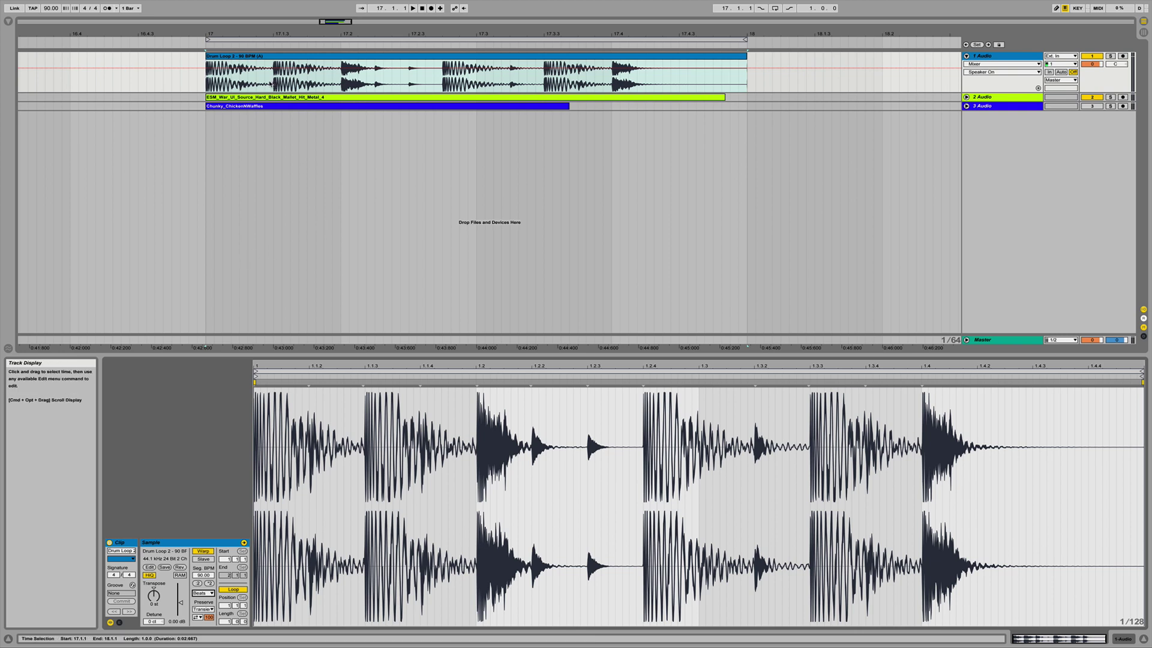
Step: Split the Drum Loop 2 clip at 17.1.3, 17.2.1, 17.2.2 and 17.2.3
click(273, 83)
click(273, 83)
key(super+e)
click(341, 79)
key(super+e)
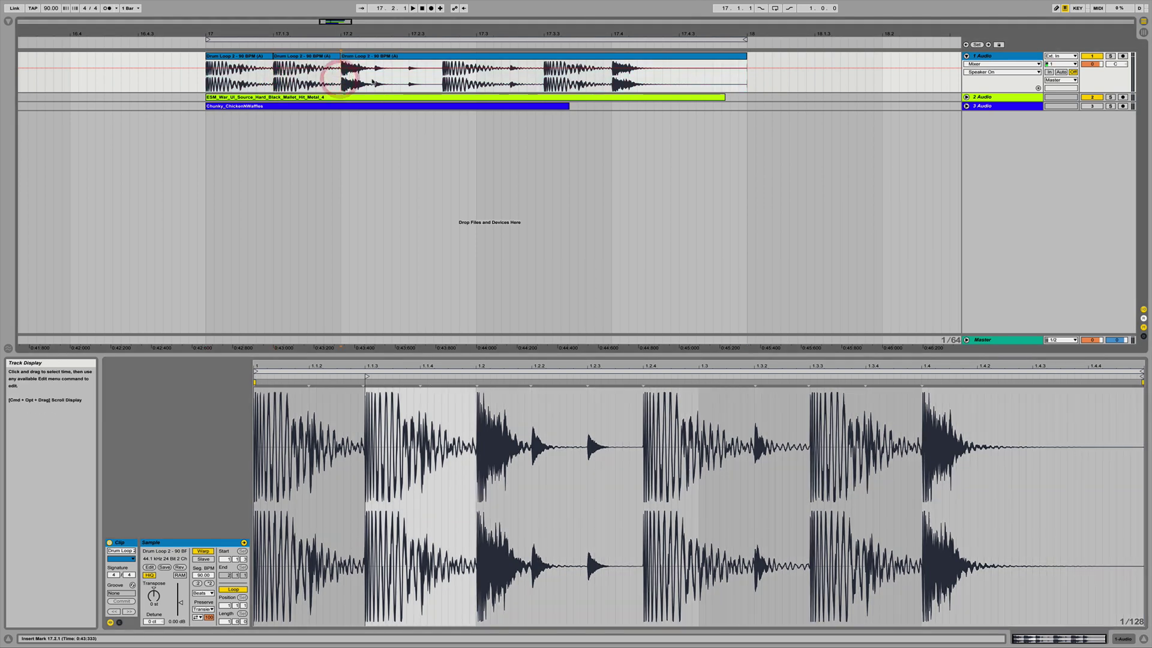
click(375, 78)
key(super+e)
click(408, 77)
key(super+e)
Step: Split it further at 17.2.4, 17.3.2, 17.3.3 and 17.4, then select all nine slices
click(443, 77)
key(super+e)
click(510, 80)
key(super+e)
click(542, 79)
key(super+e)
click(612, 79)
key(super+e)
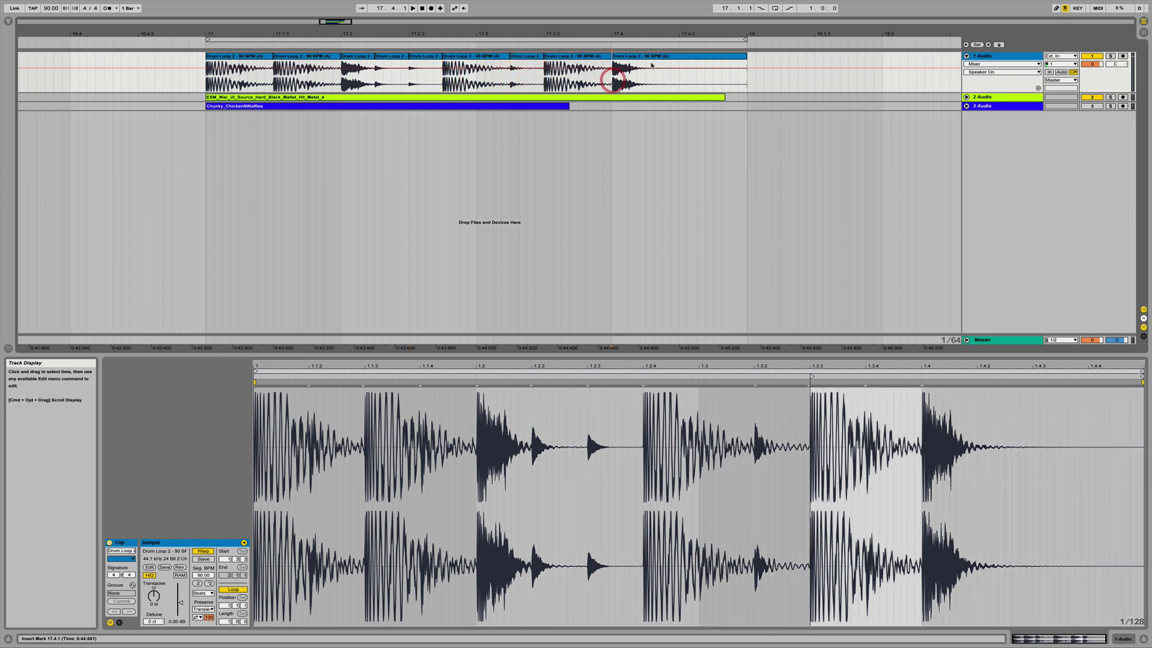
click(655, 55)
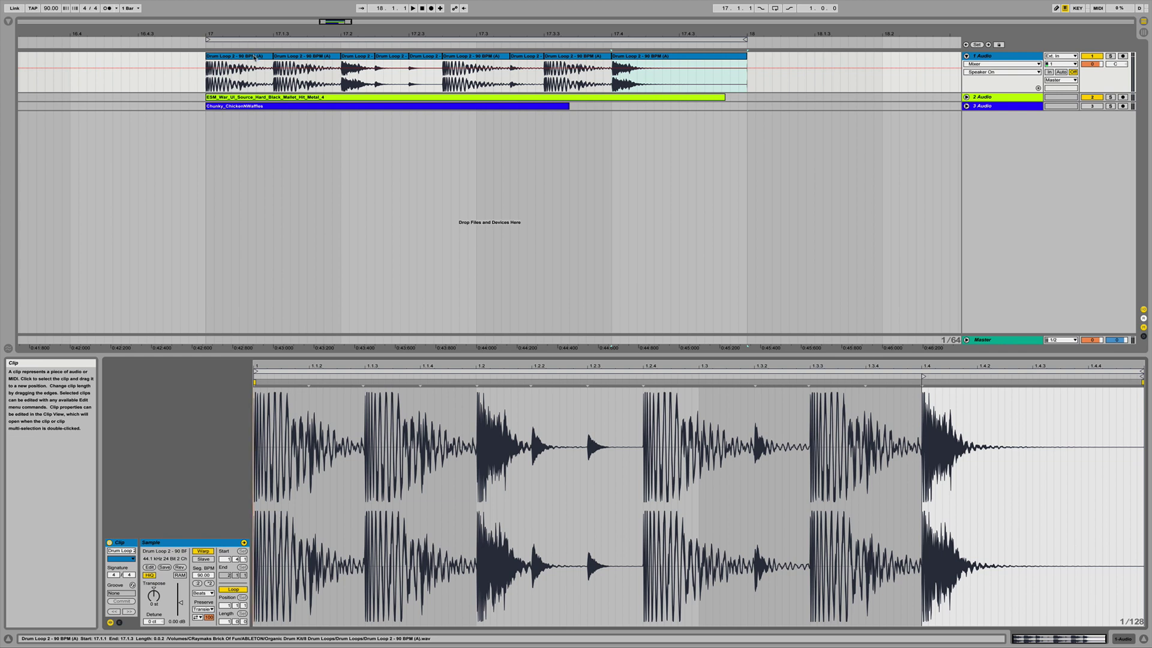
shift+click(254, 57)
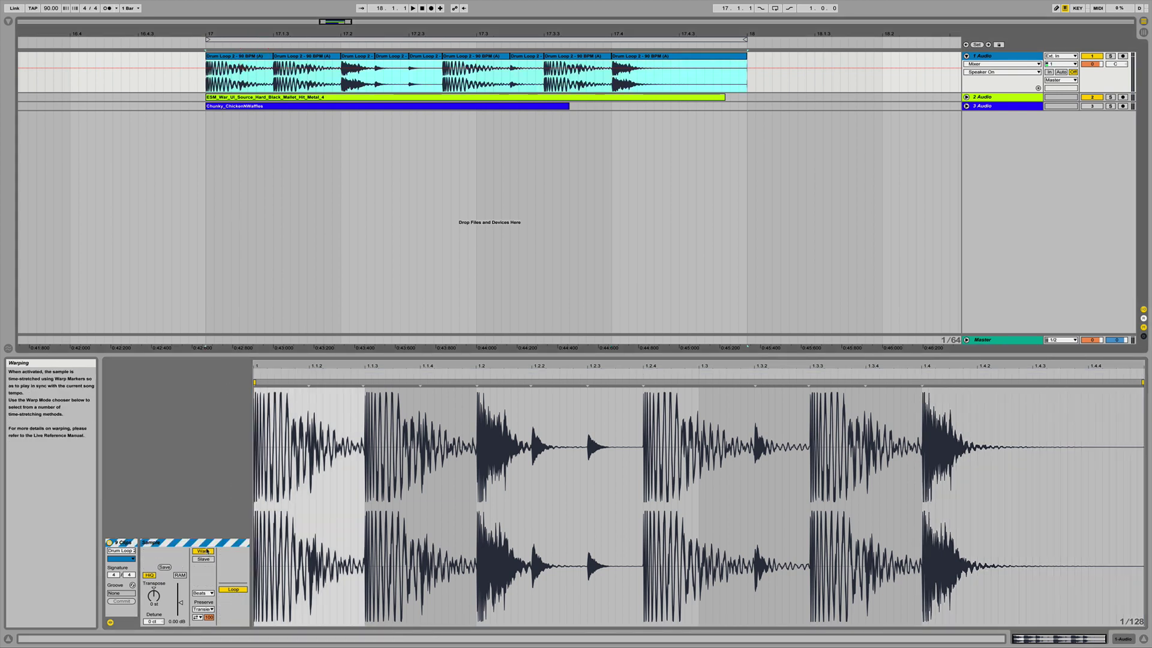
Step: Turn off Warp for all nine slices and audition them at 141 BPM, then at 90 BPM
click(204, 551)
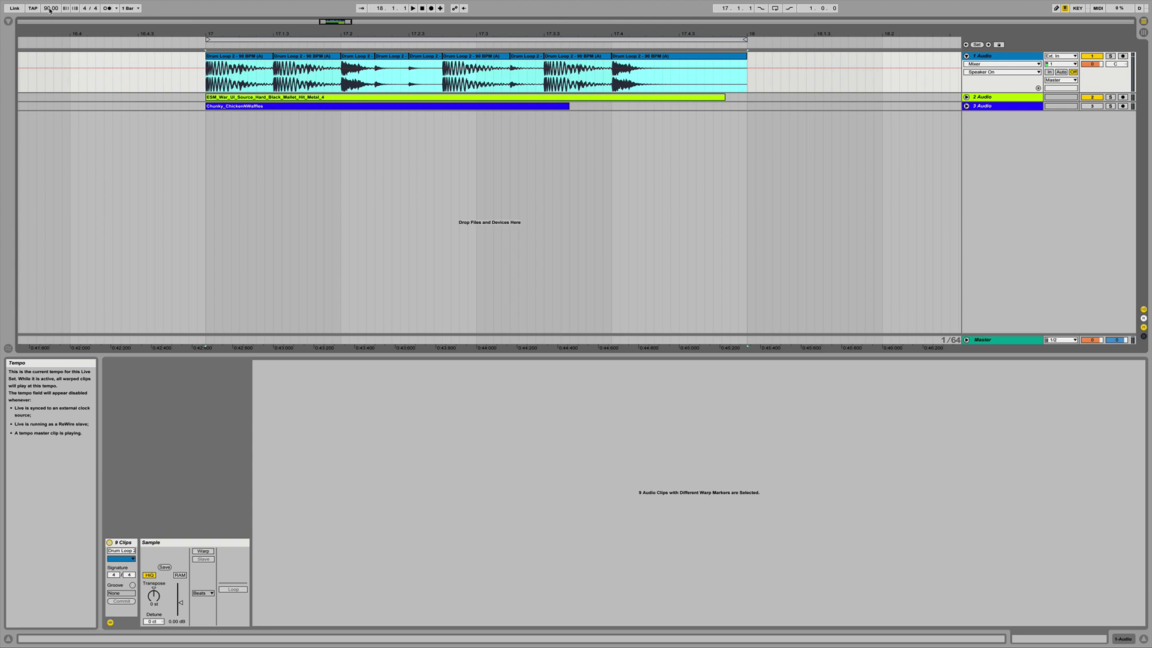
drag(51, 8, 51, 1)
key(space)
key(space)
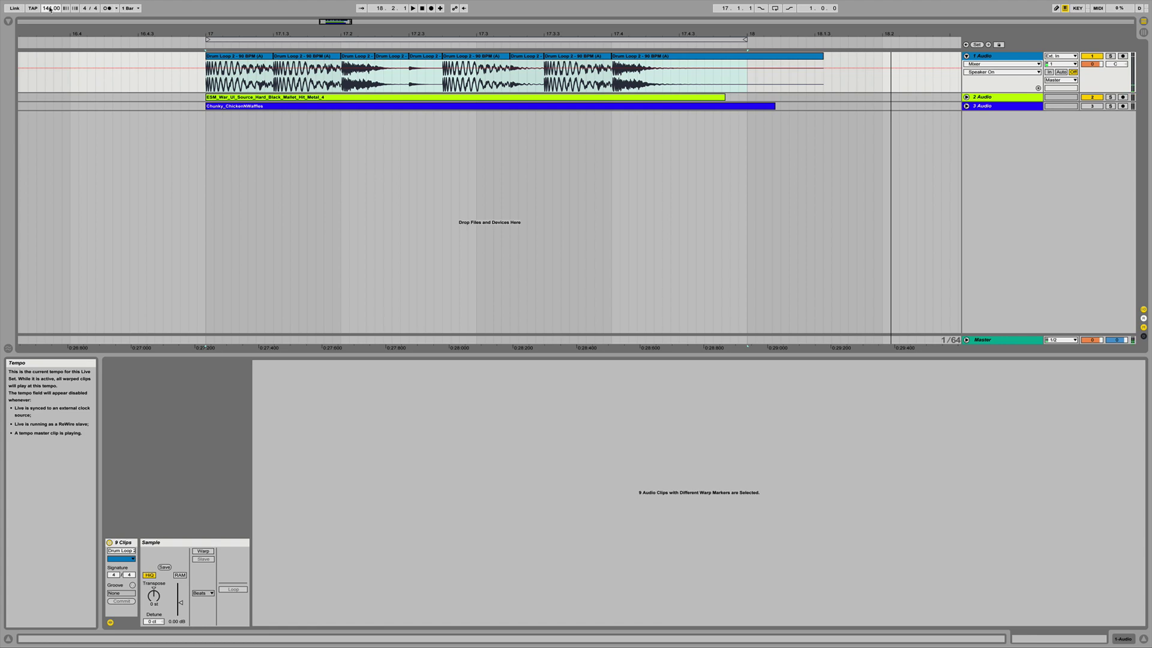
key(ctrl+z)
key(space)
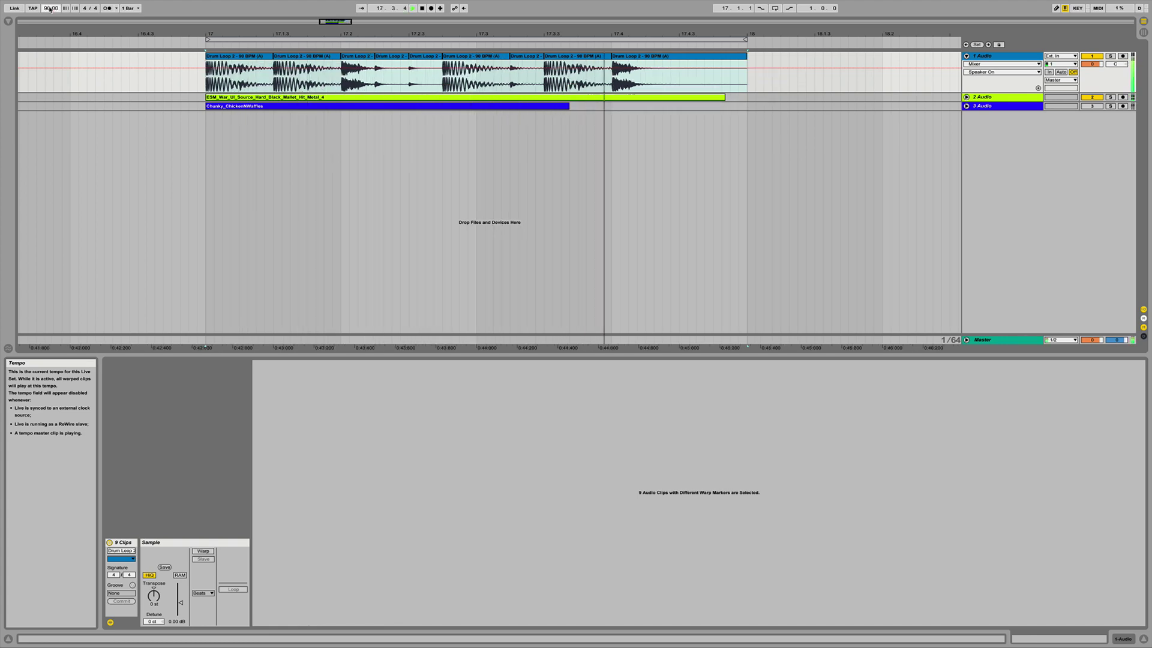
key(space)
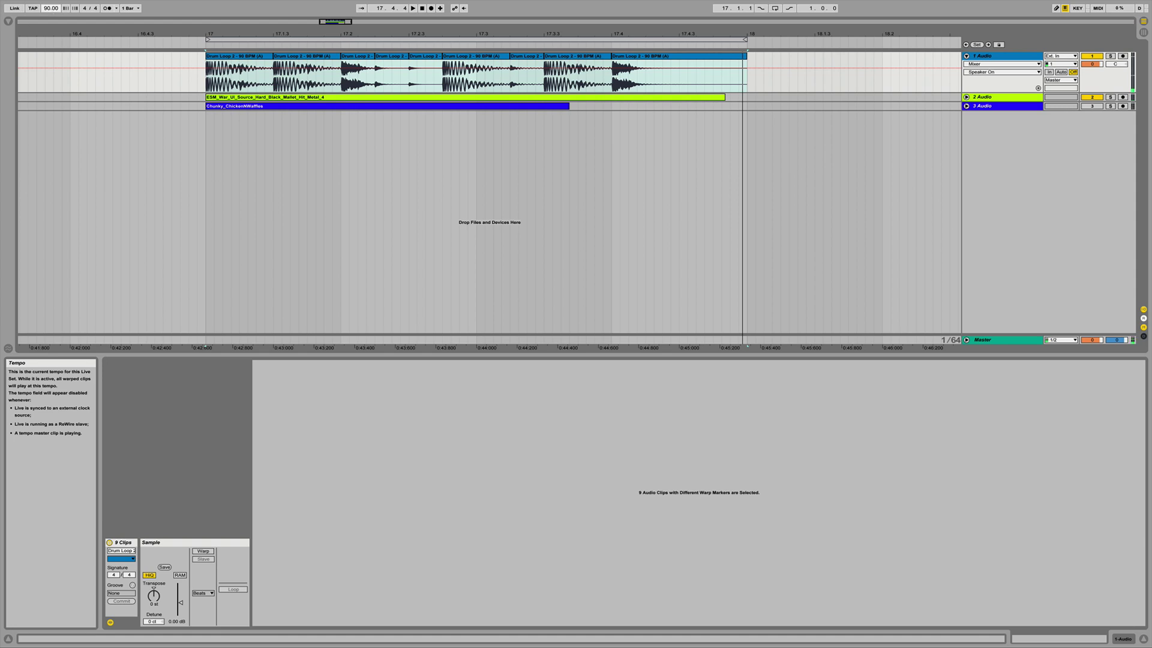
Step: Audition the slices at about 148 and 137 BPM, finally settling the tempo at 75 BPM
drag(51, 9, 51, 9)
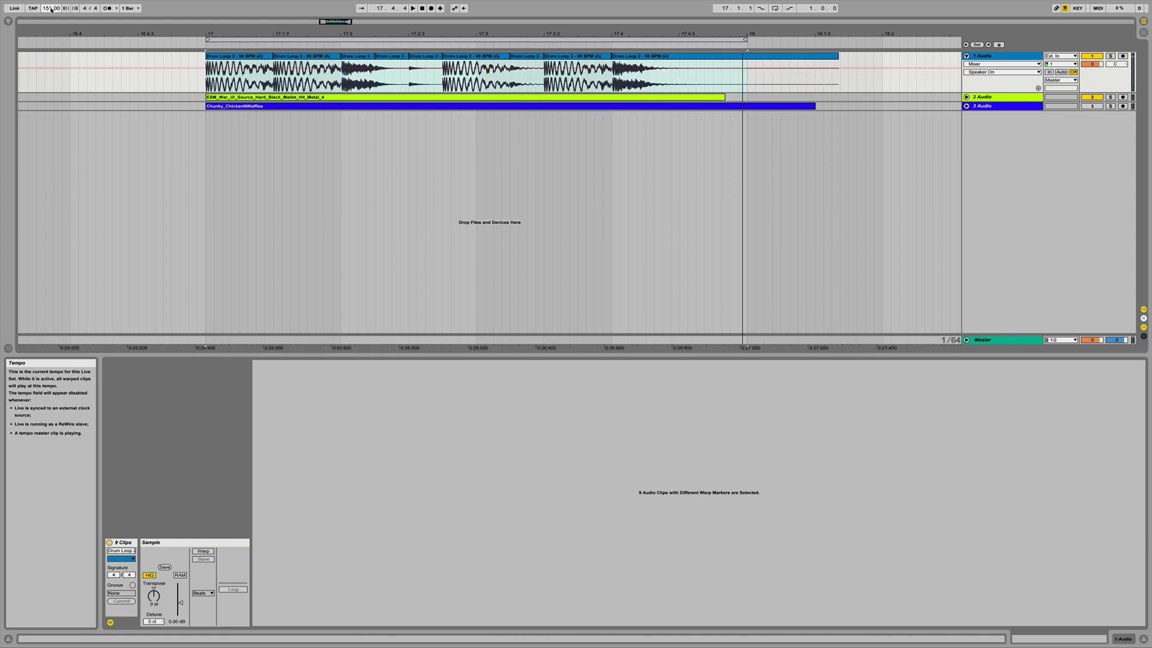
key(space)
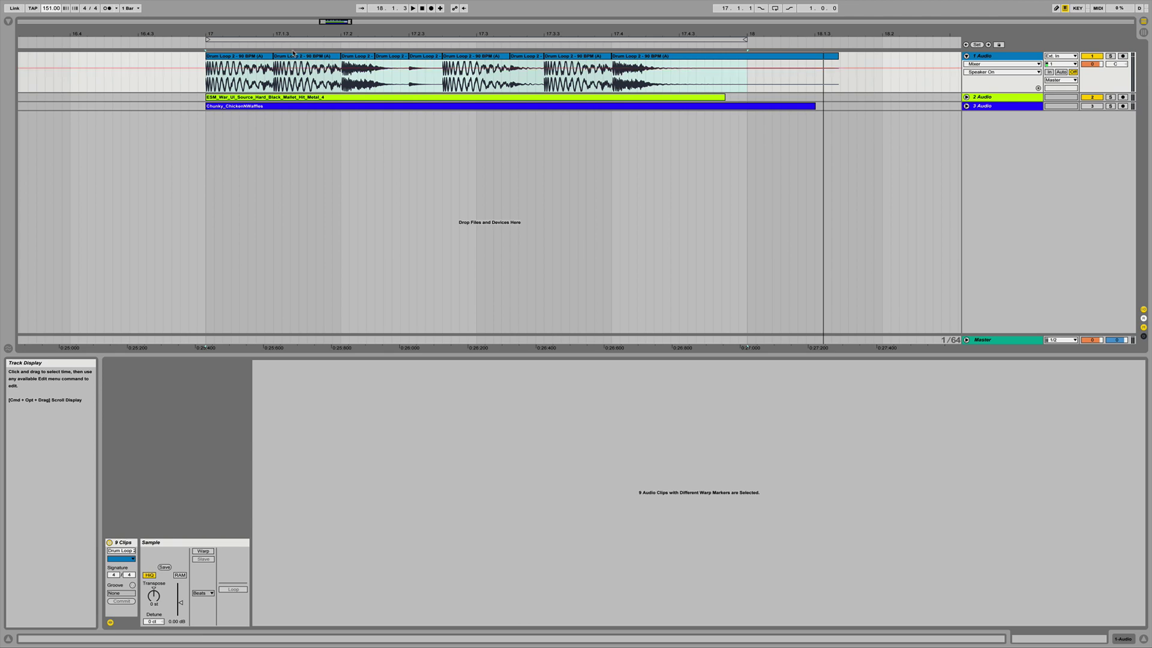
drag(51, 7, 51, 73)
key(space)
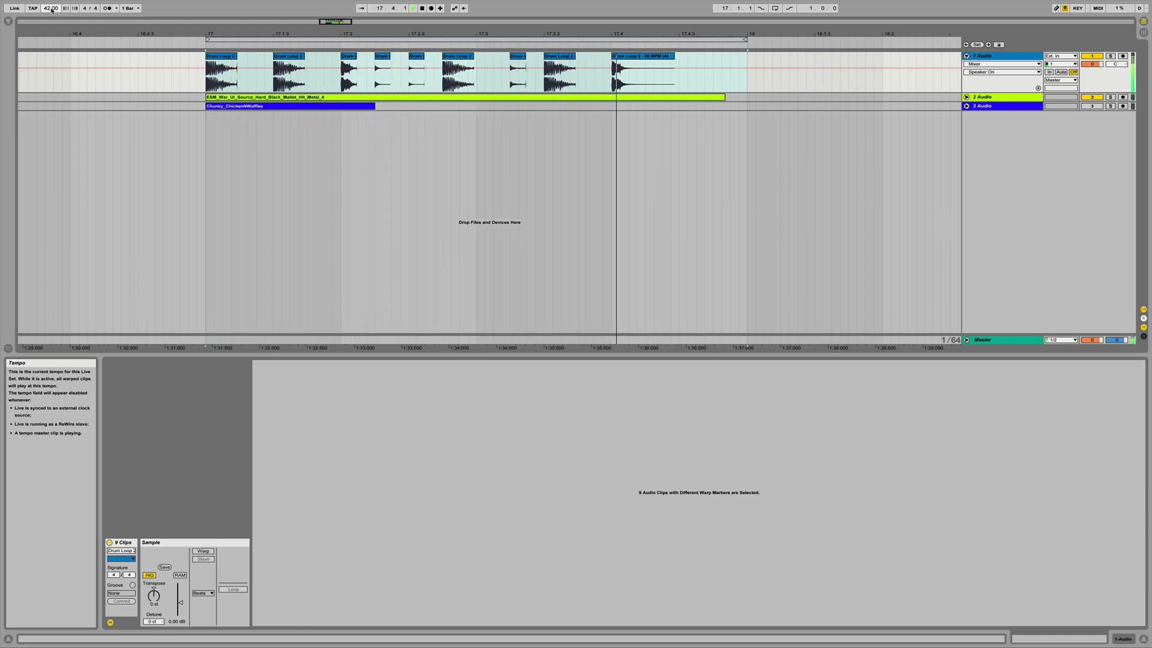
drag(52, 10, 52, 0)
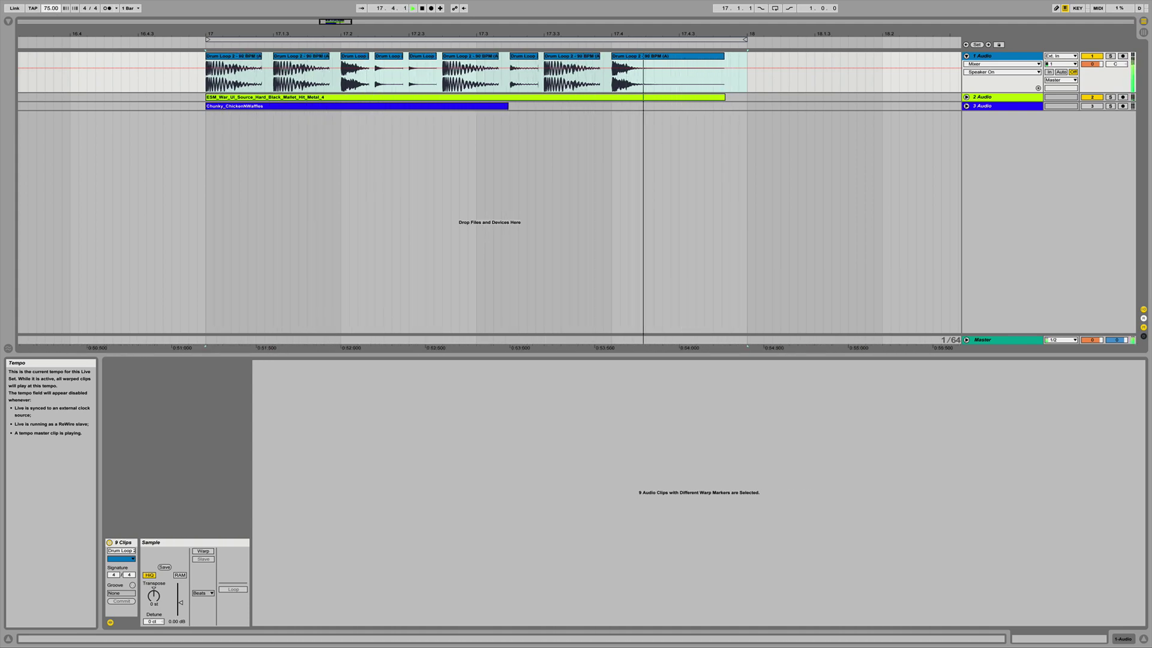
key(space)
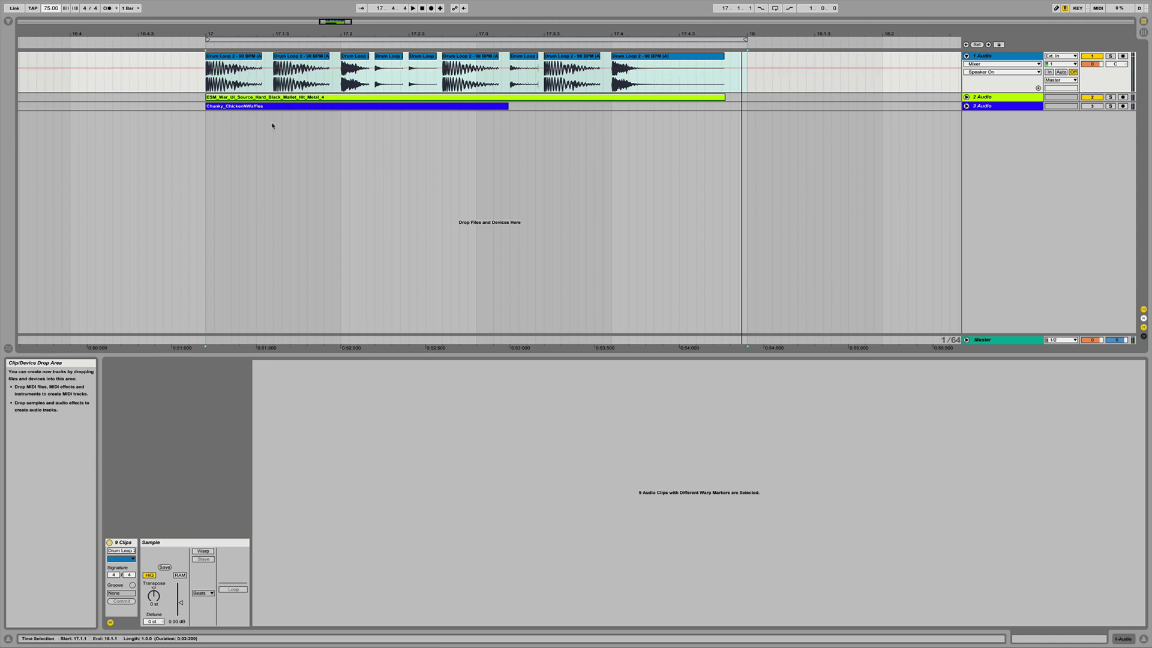
Step: Undo the tempo changes and every split, then select the rejoined Drum Loop 2 clip at 90 BPM
key(super+z)
key(super+z)
key(super+z)
key(ctrl+z)
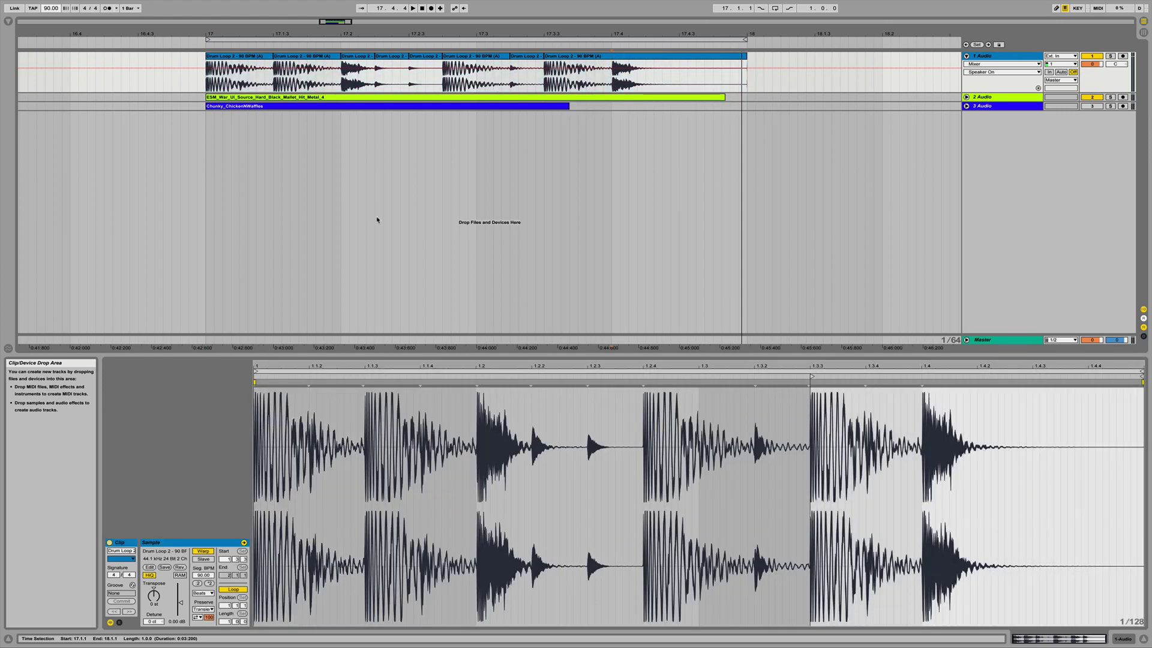
key(ctrl+z)
key(ctrl+z)
key(ctrl+z)
key(ctrl+z)
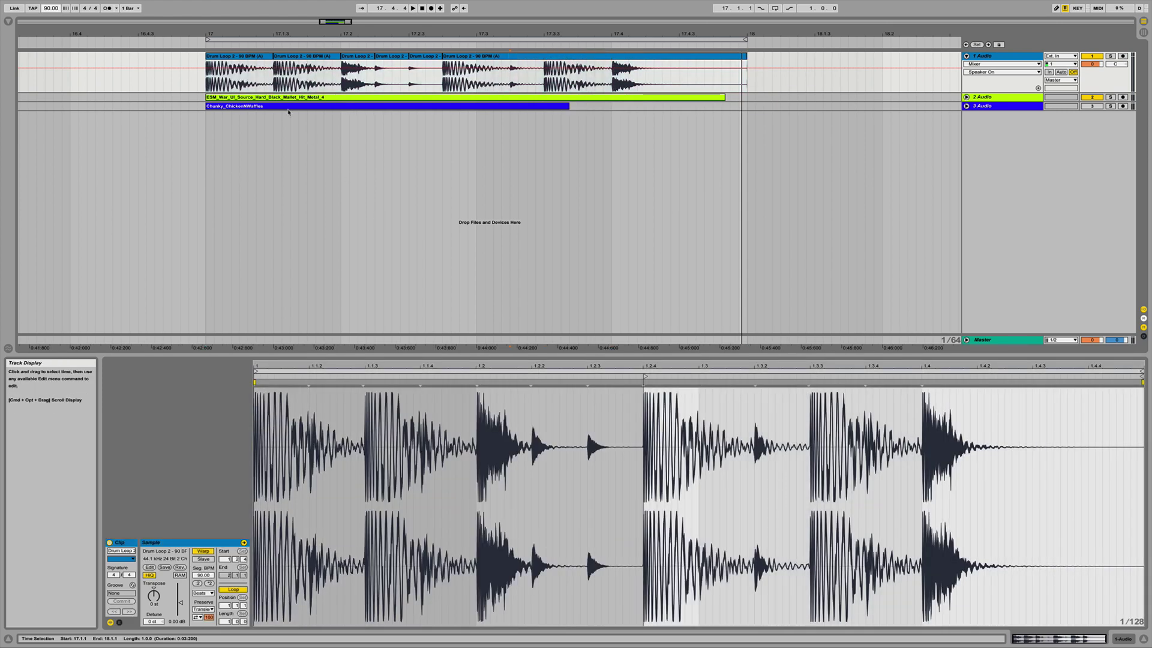
key(ctrl+z)
key(ctrl+z)
key(ctrl+z)
click(276, 57)
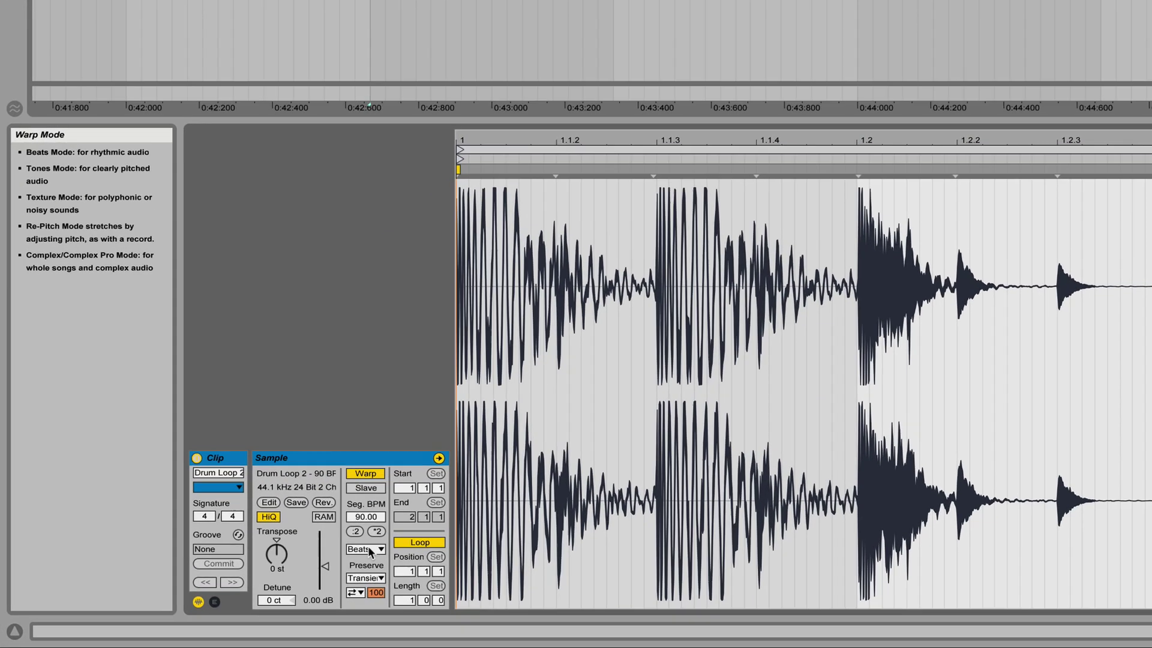
click(205, 593)
click(402, 552)
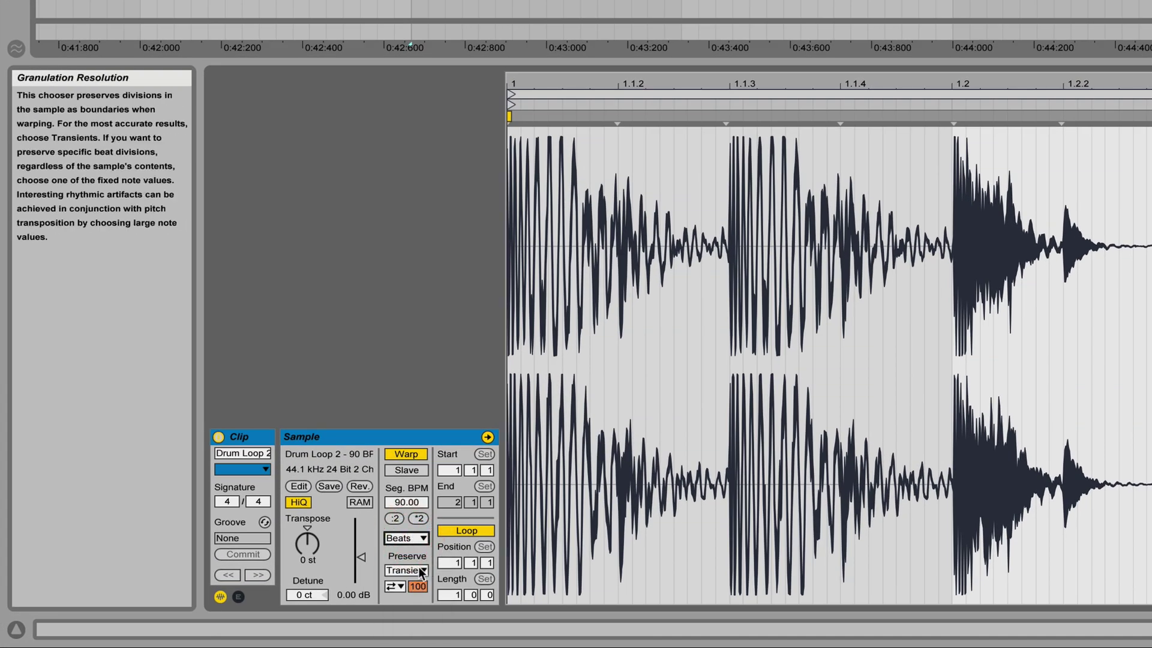
click(412, 573)
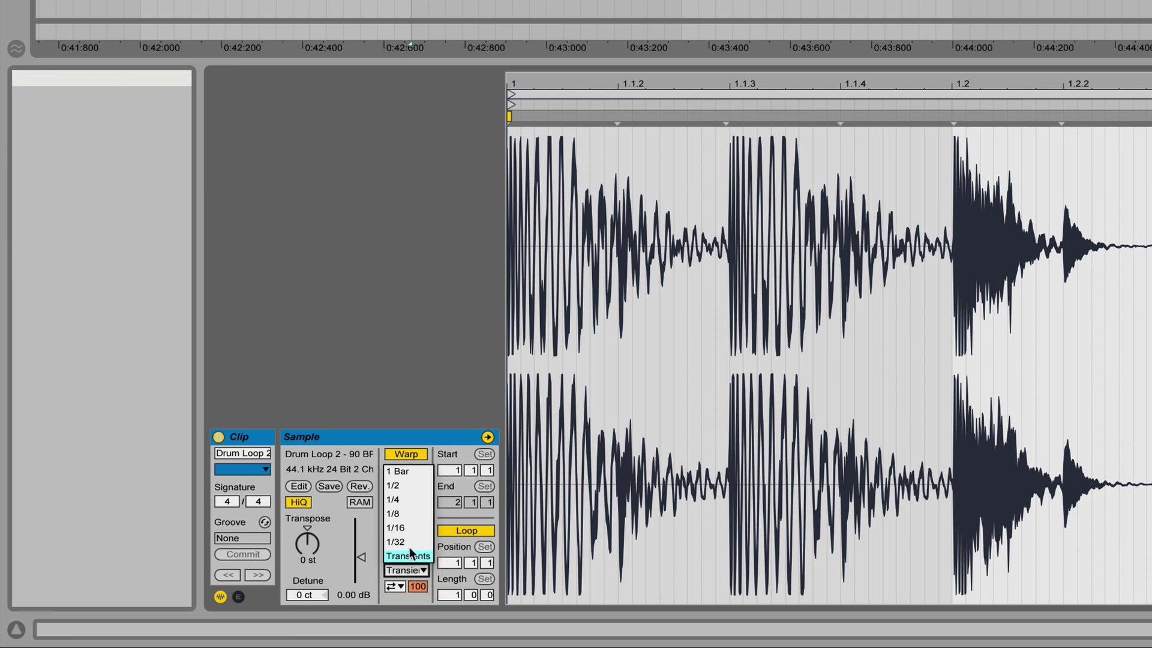
click(401, 556)
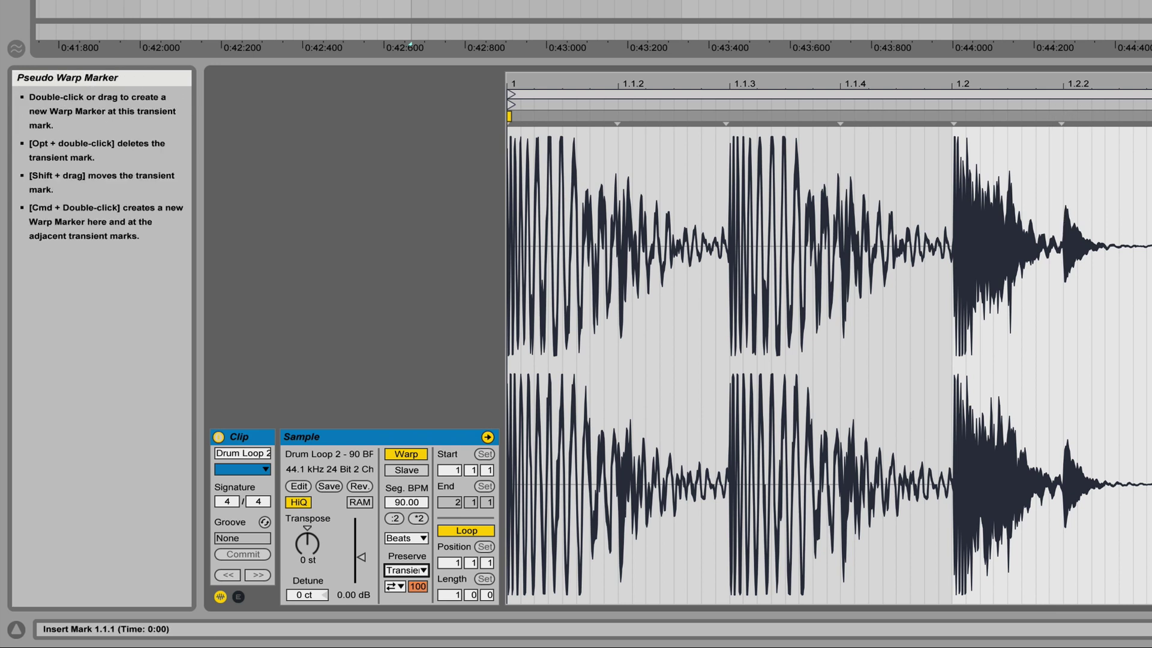
click(1151, 123)
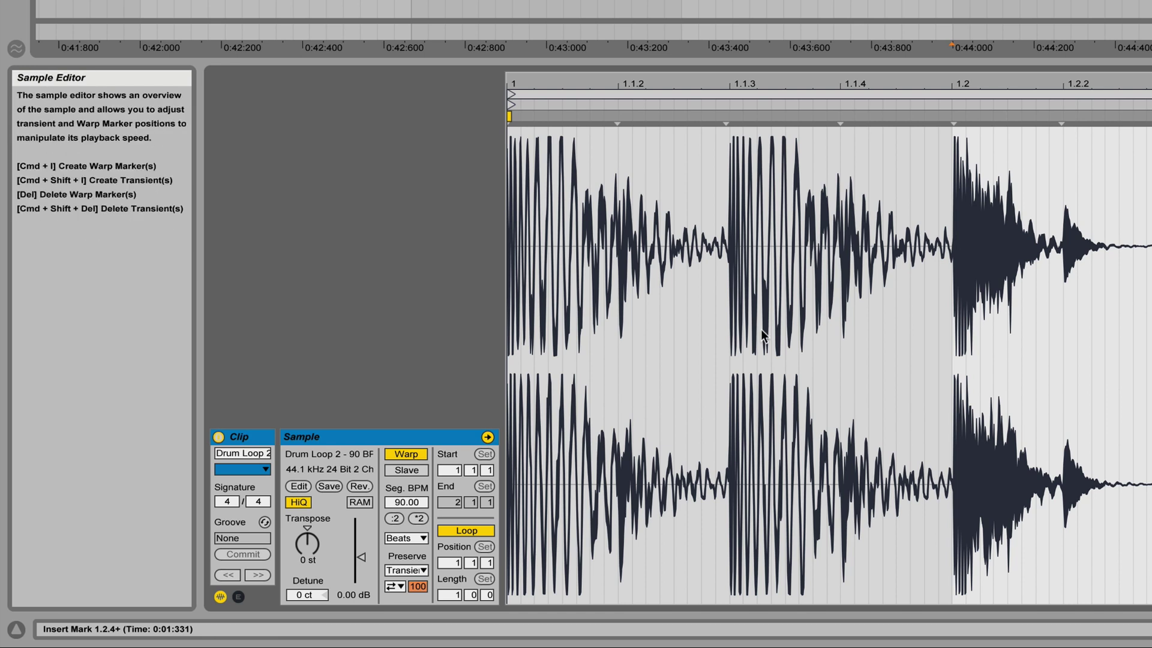
Step: Set Transient Loop Mode to Loop Off and lower the Transient Envelope from 100 to 8
click(397, 588)
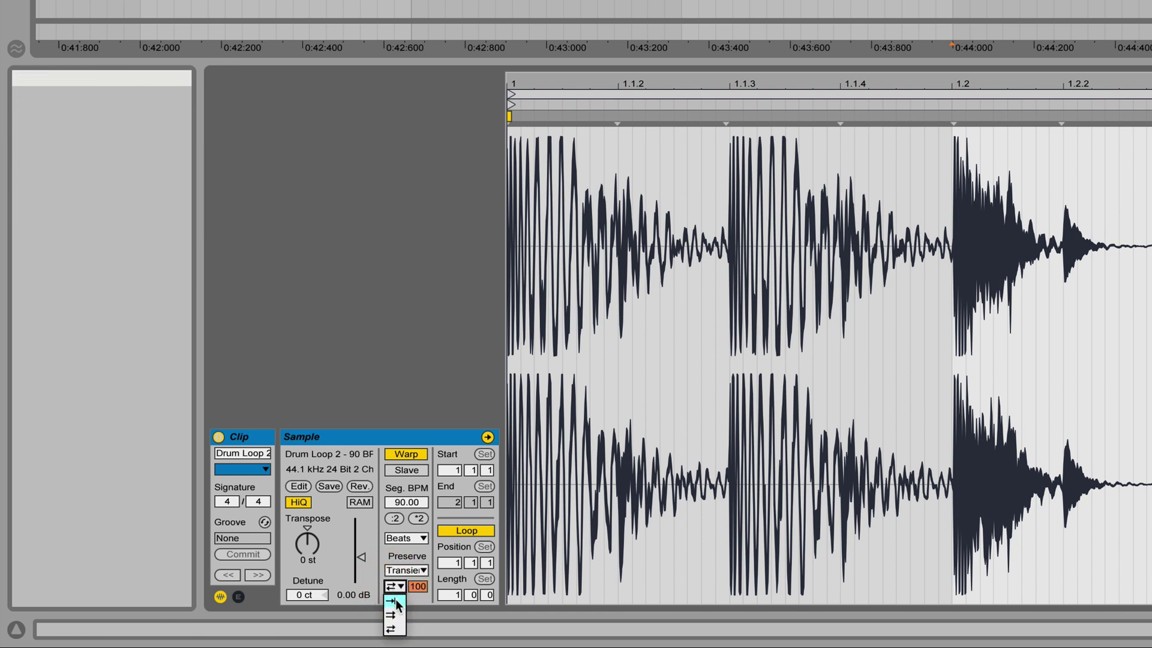
click(394, 603)
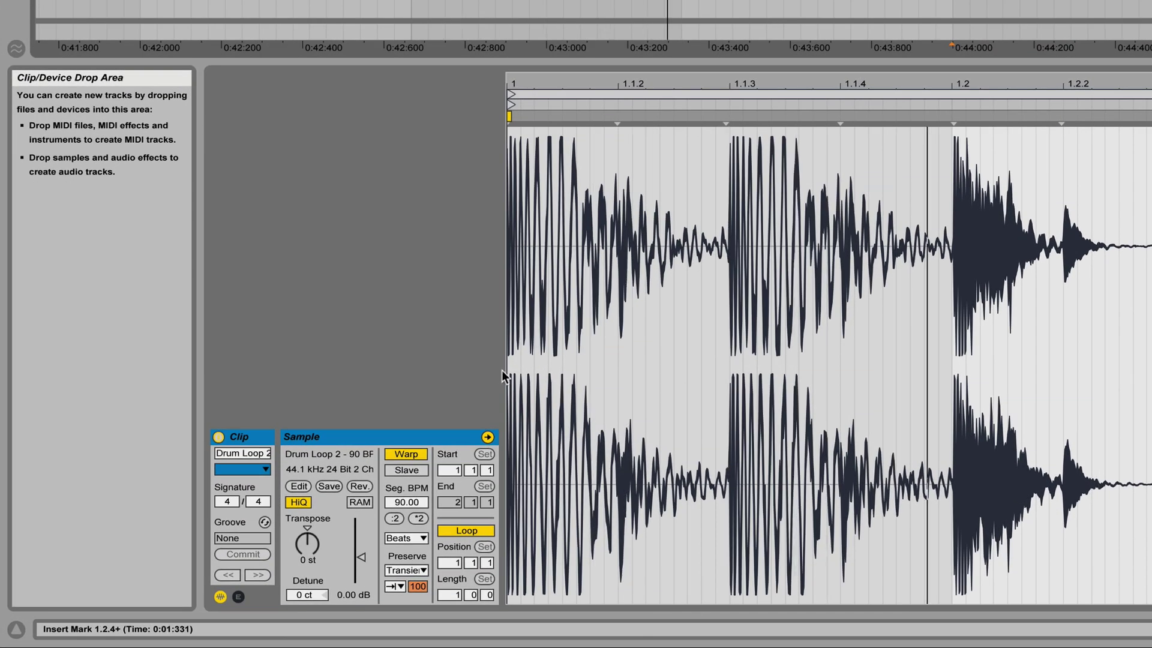
click(394, 586)
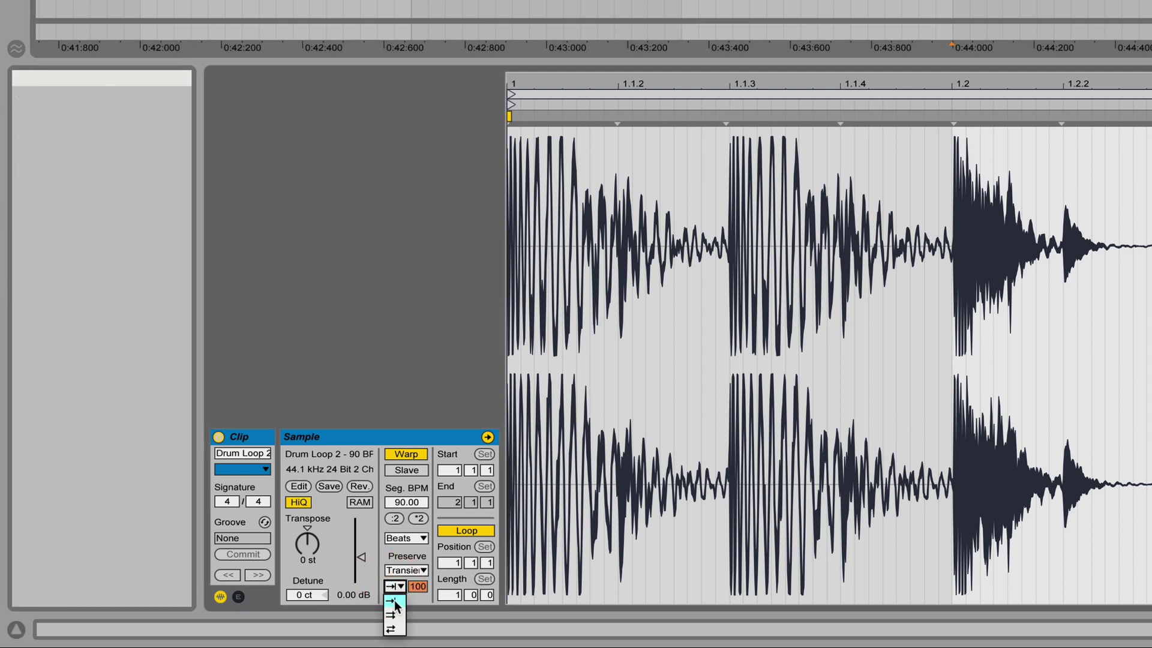
click(395, 599)
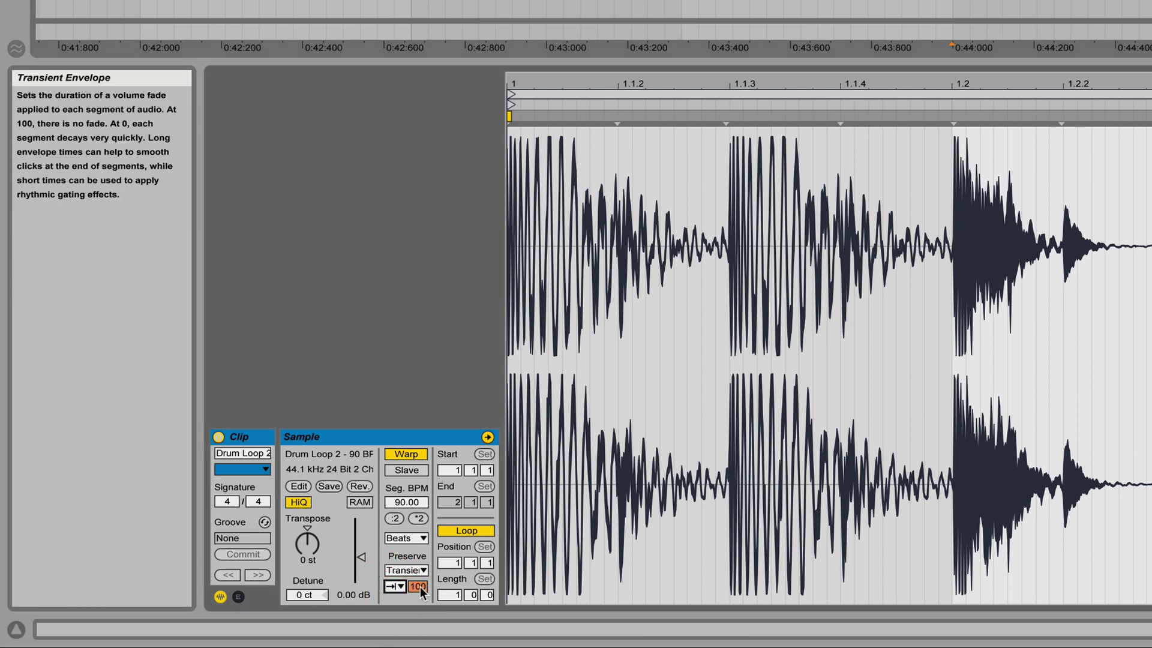
click(421, 587)
drag(421, 587, 422, 611)
Step: Delete the transient markers at 1.1.2 and 1.1.4 and adjust the Transient Envelope value
right_click(616, 114)
click(660, 140)
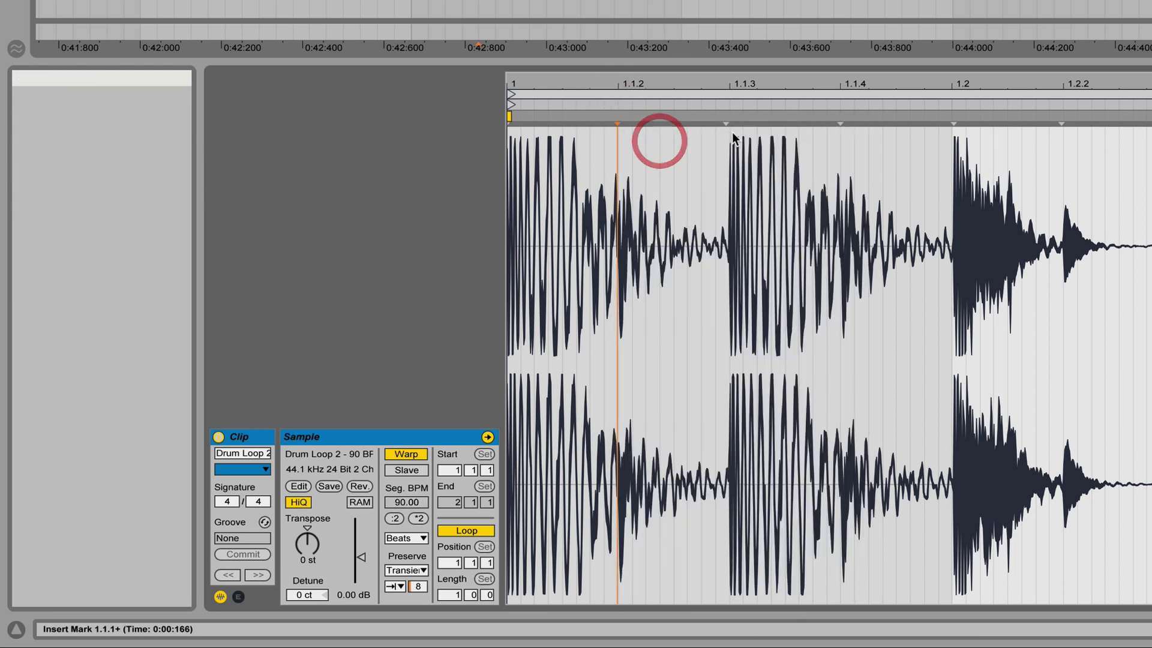
right_click(840, 116)
click(887, 139)
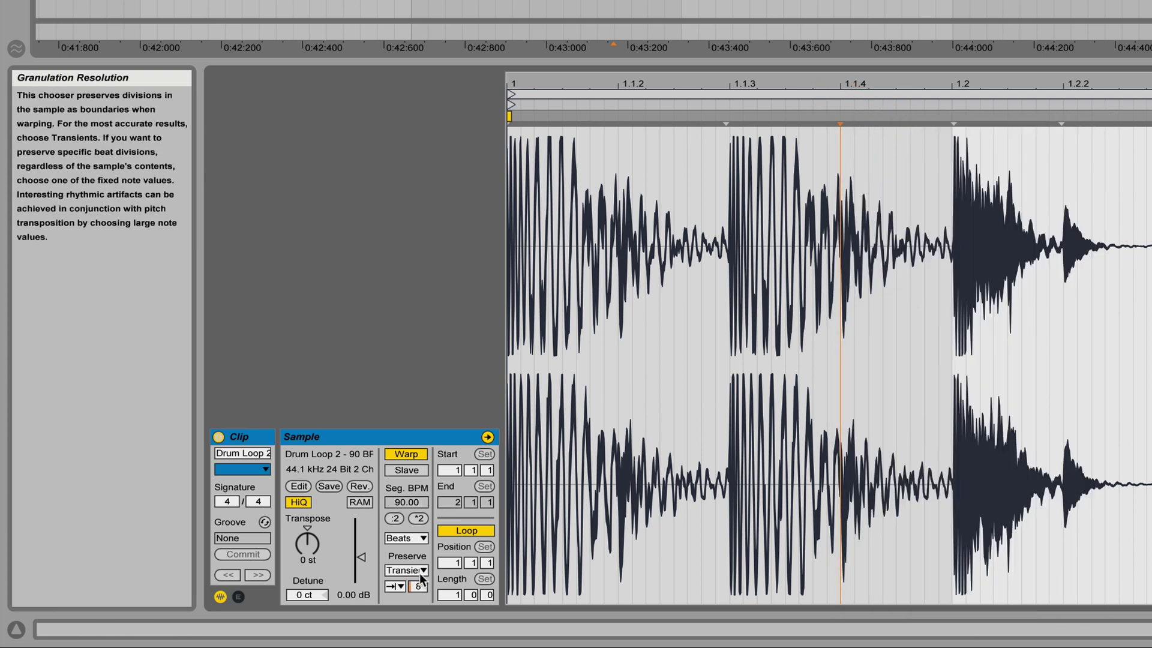
drag(424, 584, 424, 594)
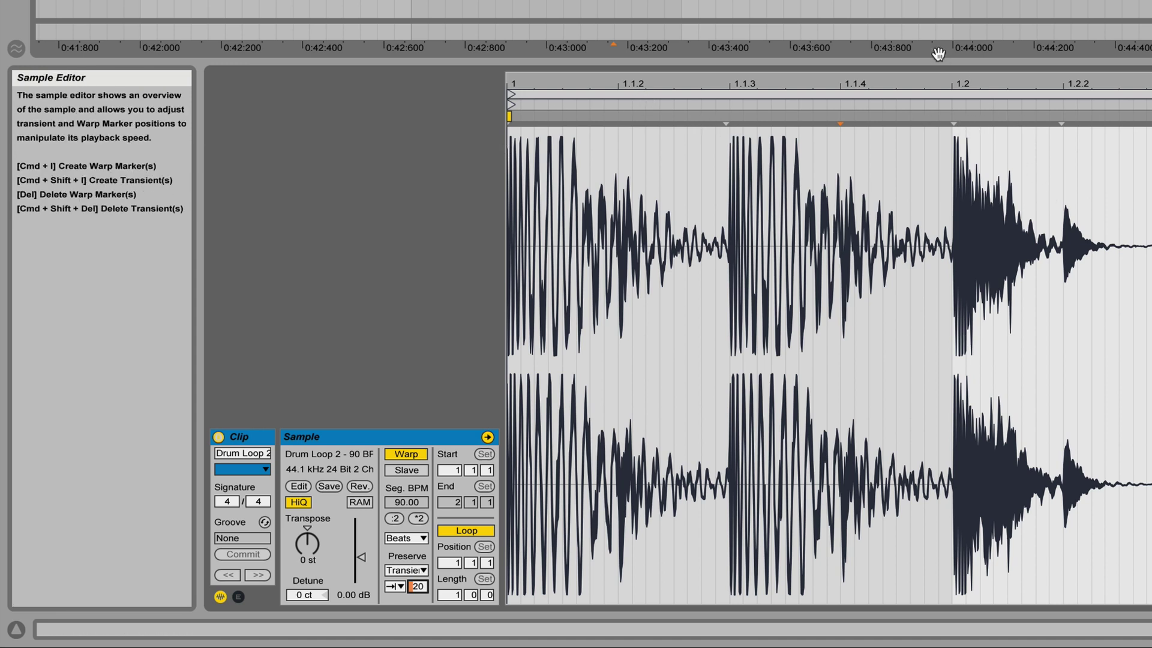
Step: Set Transient Loop Mode to Loop Forward and drag the song tempo lower
click(400, 586)
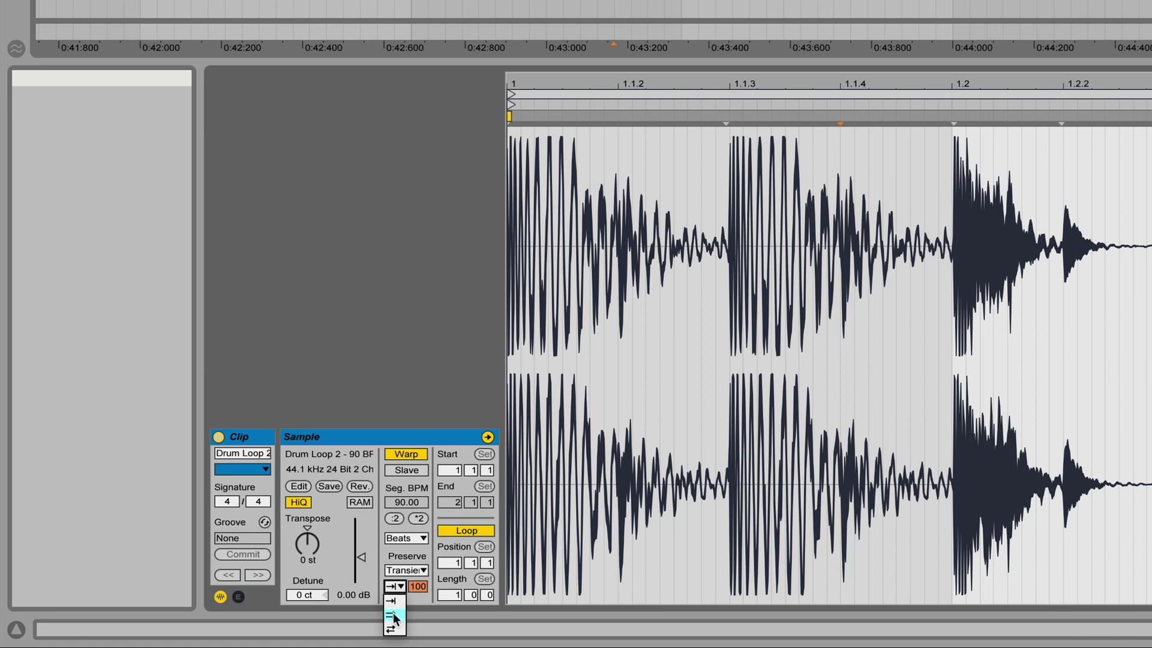
click(393, 616)
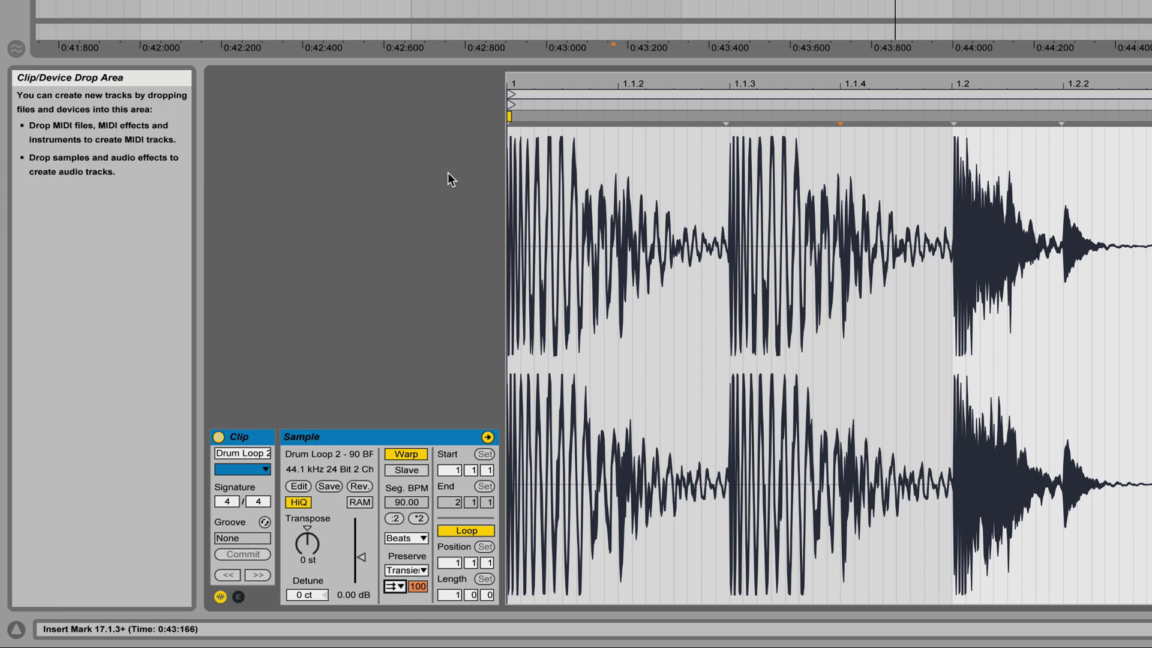
drag(90, 0, 90, 45)
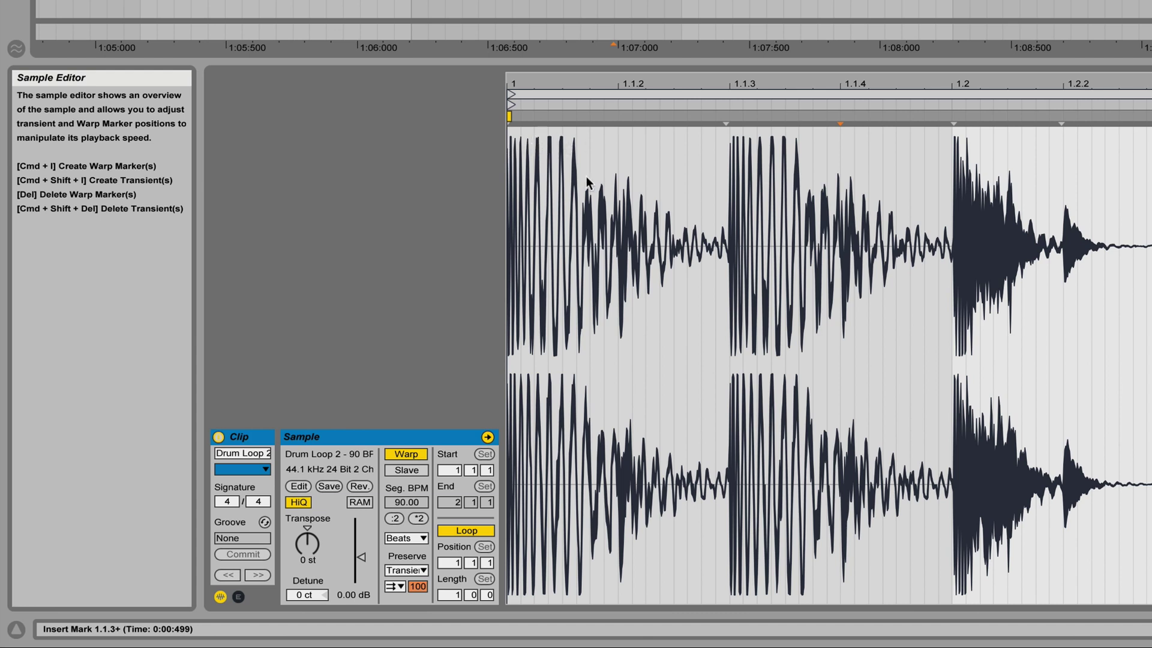
Step: Set Transient Loop Mode to Loop Back-and-Forth, play the loop, and nudge the tempo with arrow keys
click(395, 586)
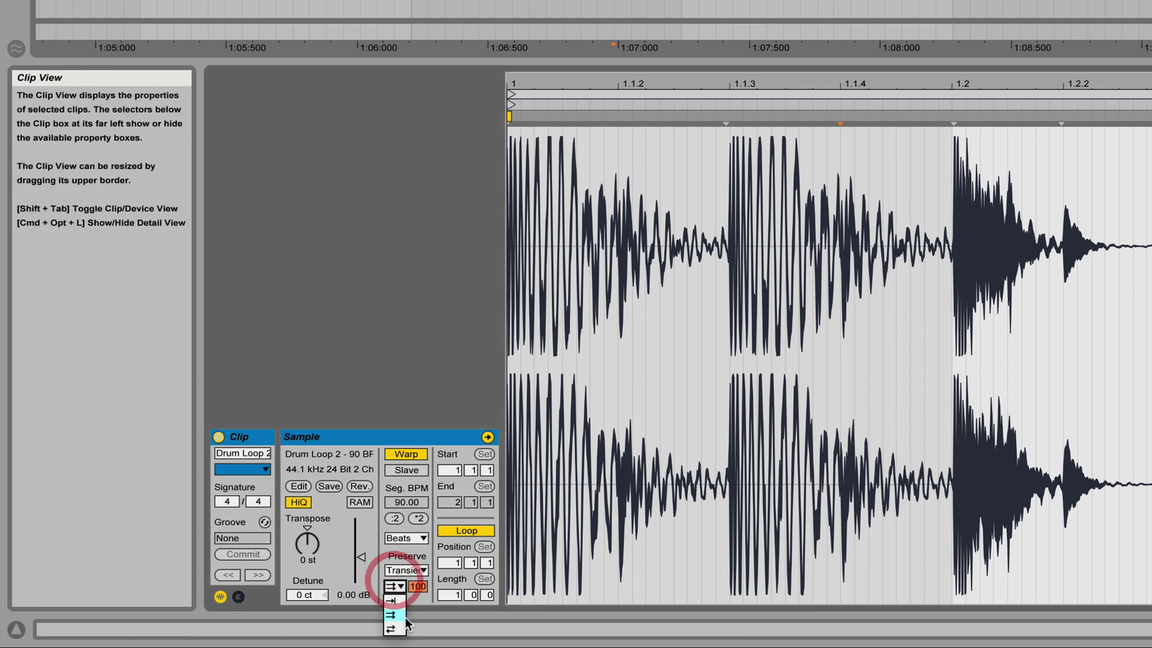
click(394, 628)
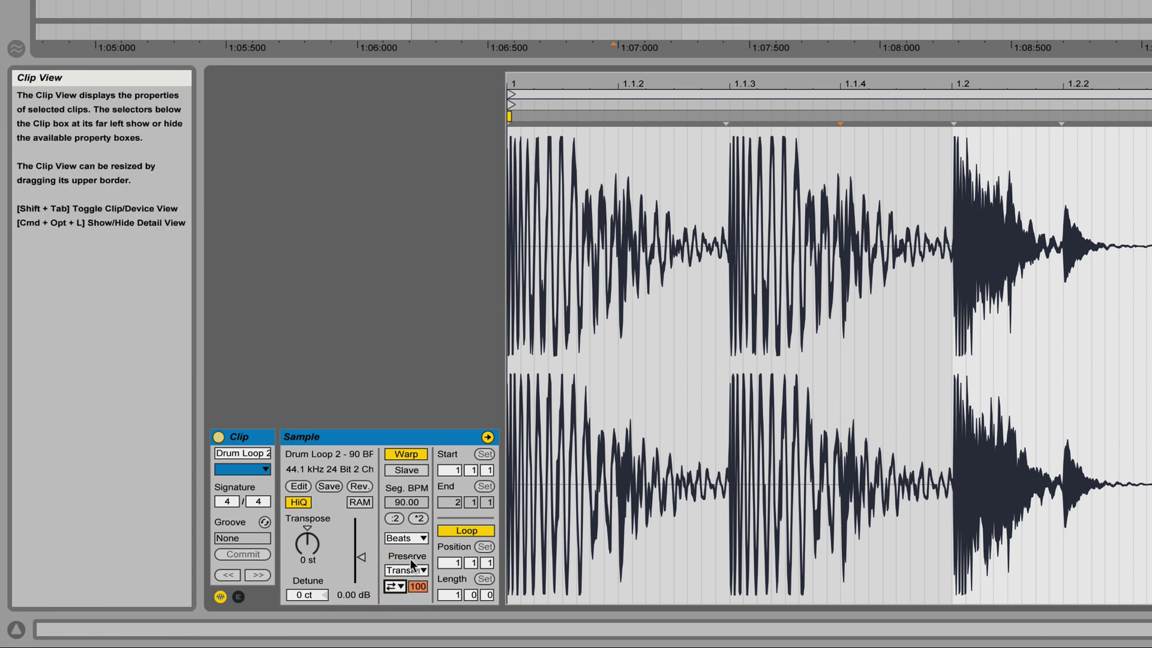
click(613, 2)
key(space)
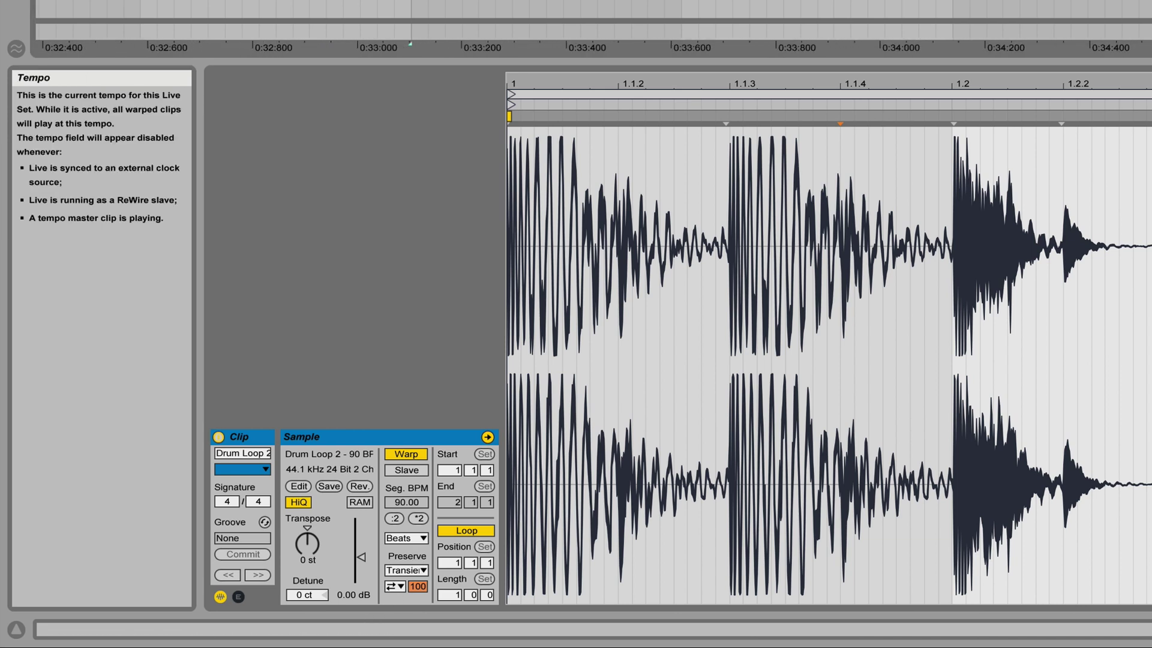
key(space)
key(Down)
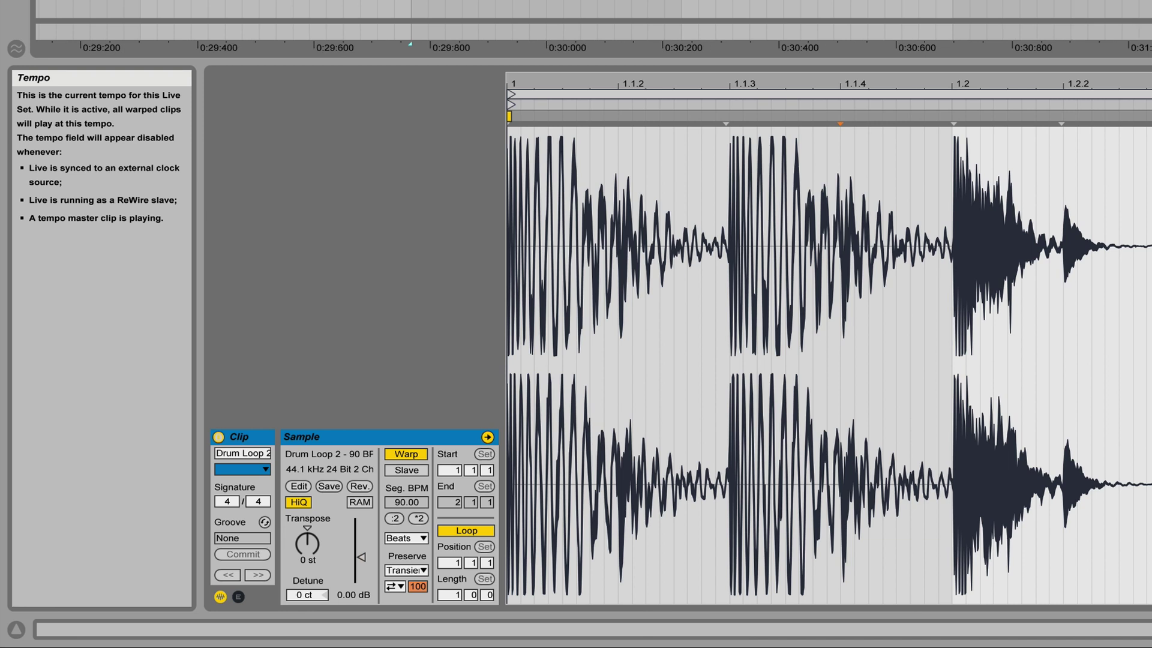
key(Down)
key(Down)
key(Down)
key(Down)
key(Down)
key(Down)
key(Down)
key(Down)
key(Down)
key(Down)
key(Down)
key(Down)
key(Down)
key(Down)
key(Down)
key(Down)
key(Down)
key(Down)
key(Down)
key(Down)
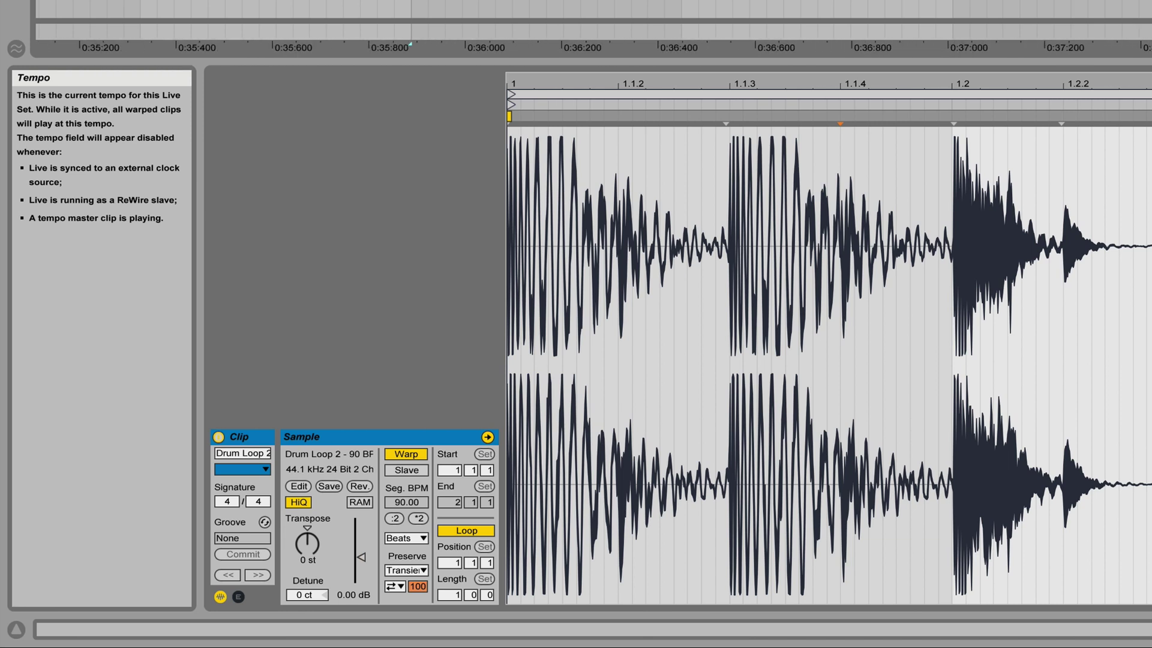
key(Down)
key(Down)
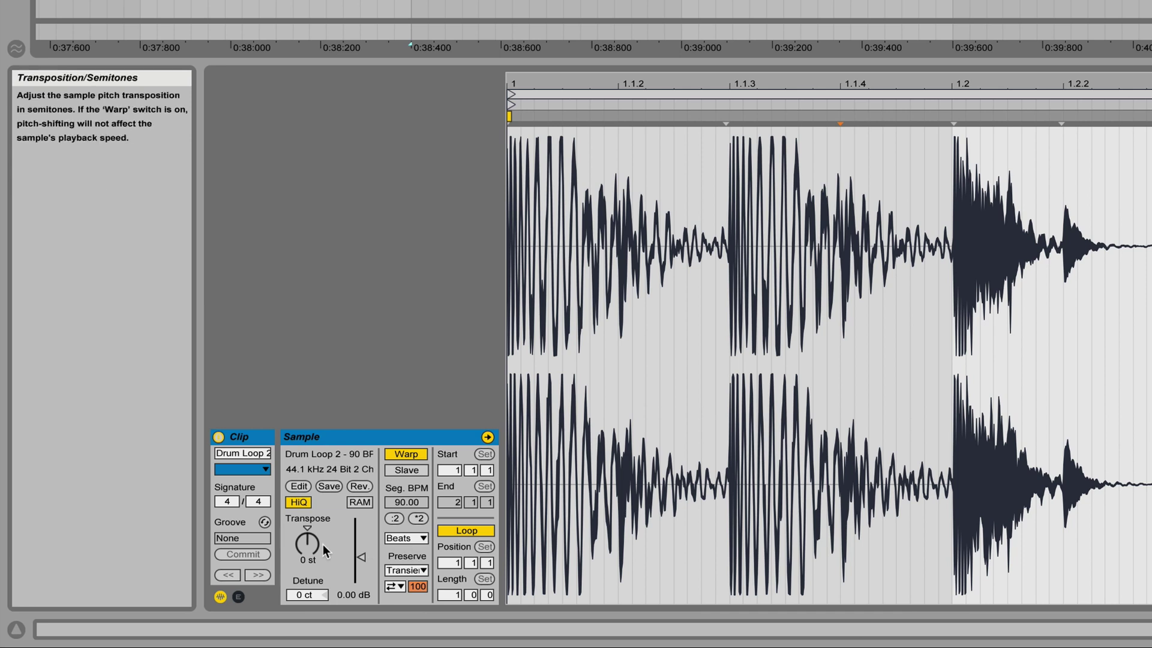
click(306, 550)
drag(305, 550, 305, 564)
key(space)
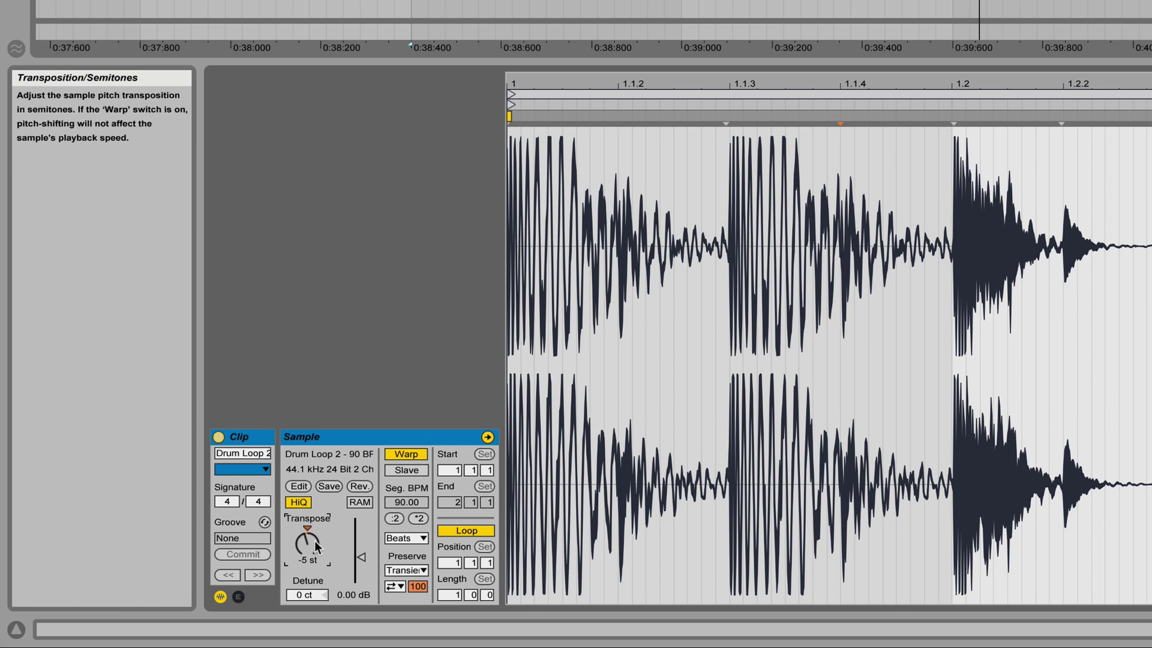
drag(308, 543, 308, 516)
Step: Preserve 1/4 divisions, set Transient Loop Mode to Loop Off, and lower the Transient Envelope to about 30
click(403, 570)
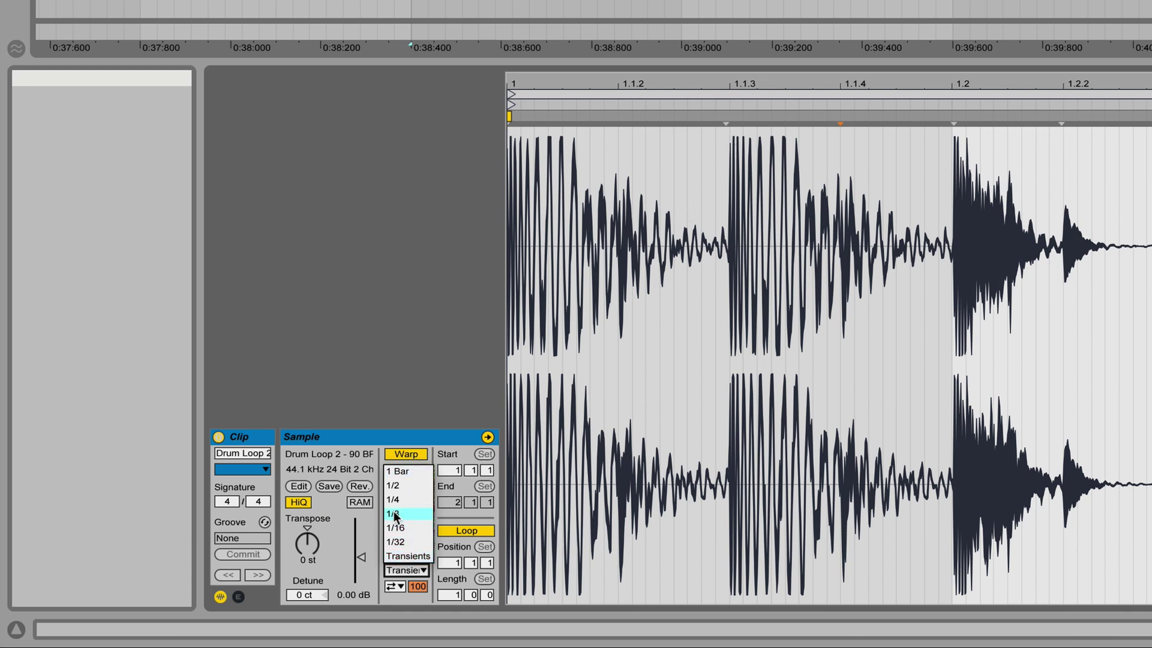
click(404, 499)
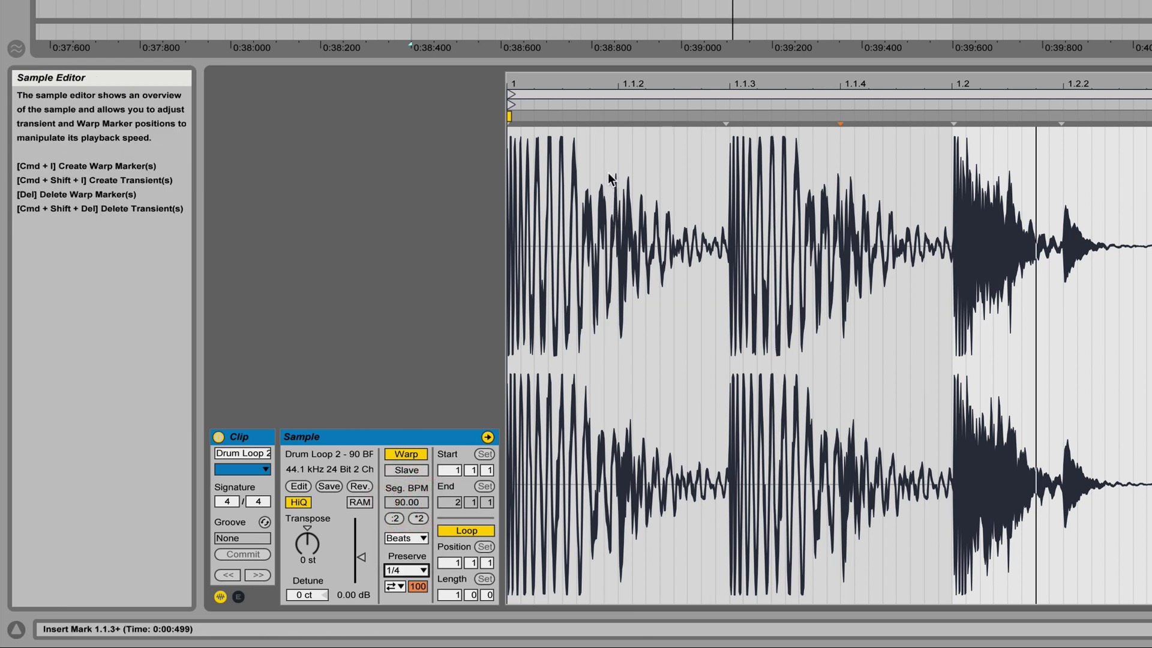
click(395, 586)
click(394, 603)
drag(420, 586, 420, 621)
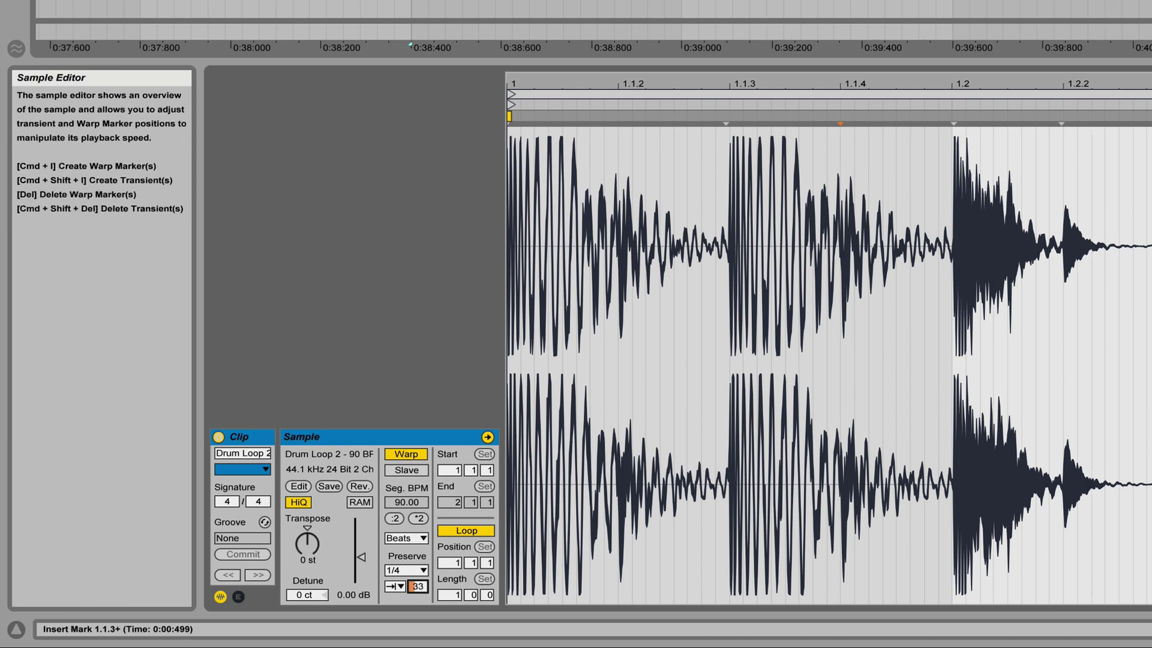
Step: Switch Preserve to 1/32 and lower the Transient Envelope to 28
click(413, 569)
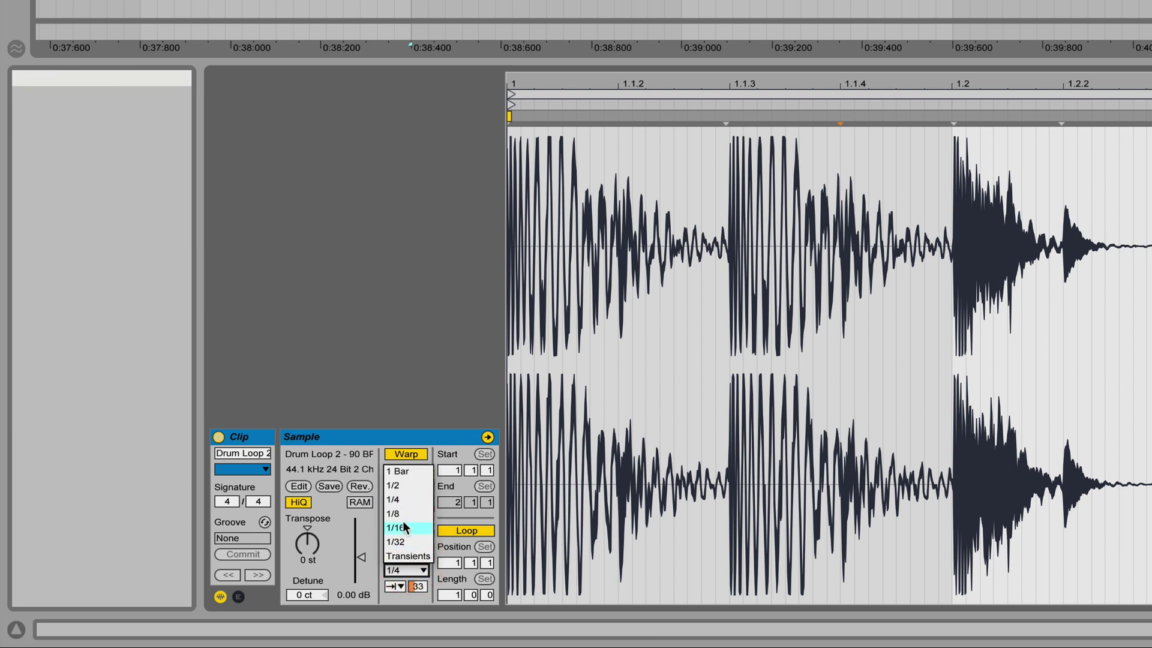
click(401, 540)
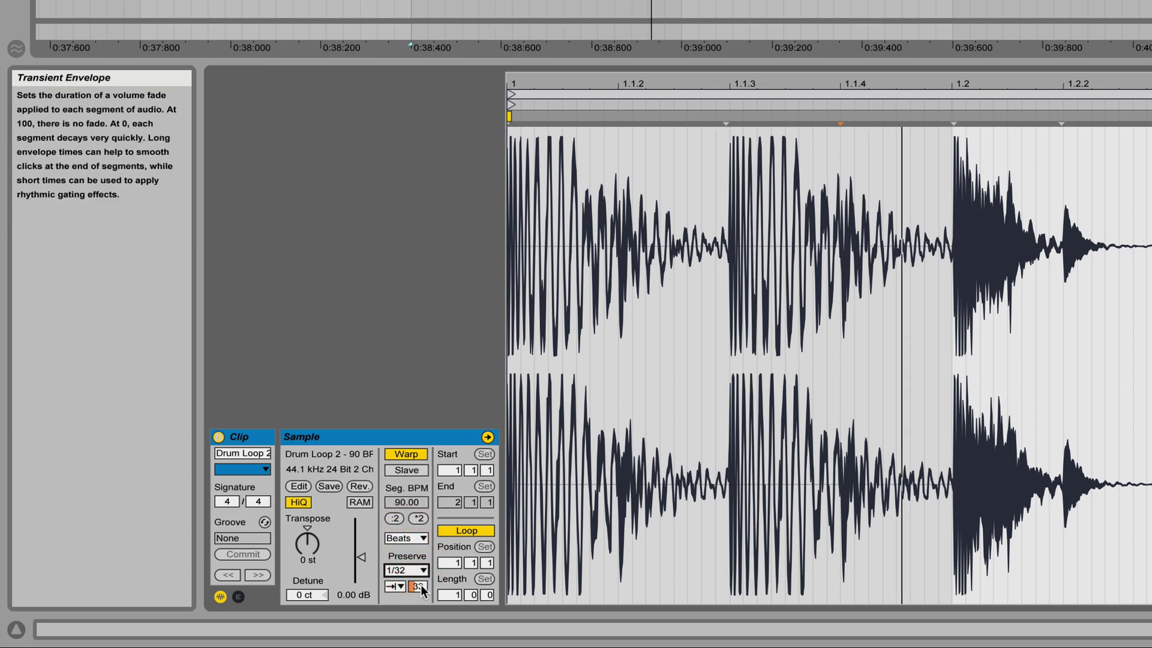
drag(421, 588, 422, 592)
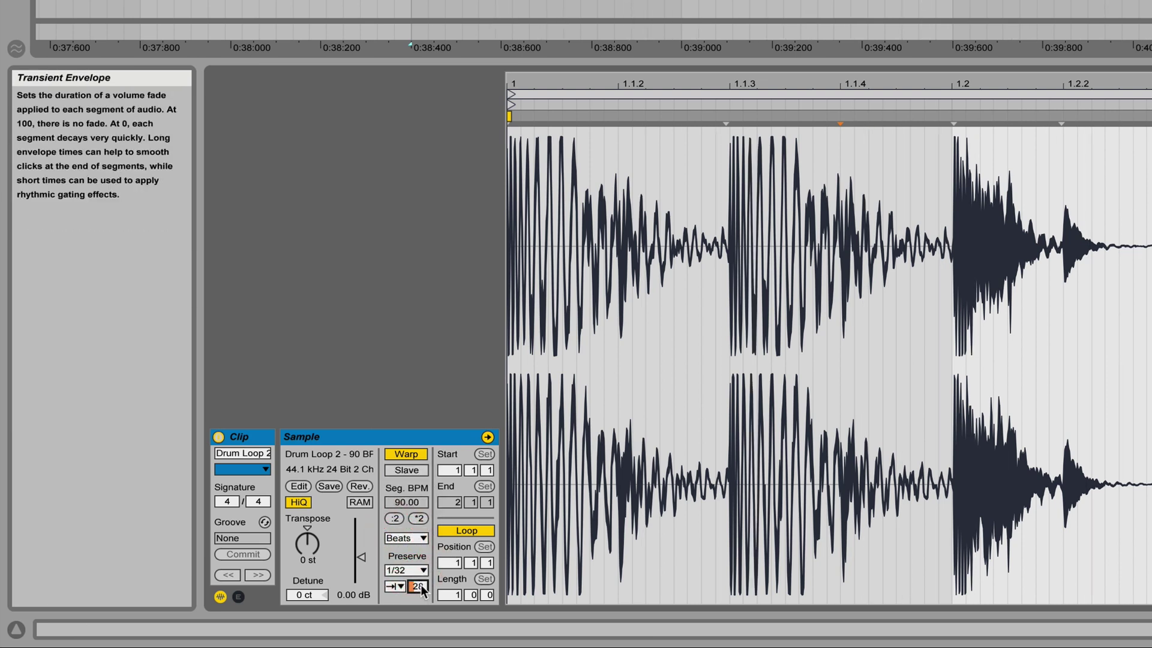
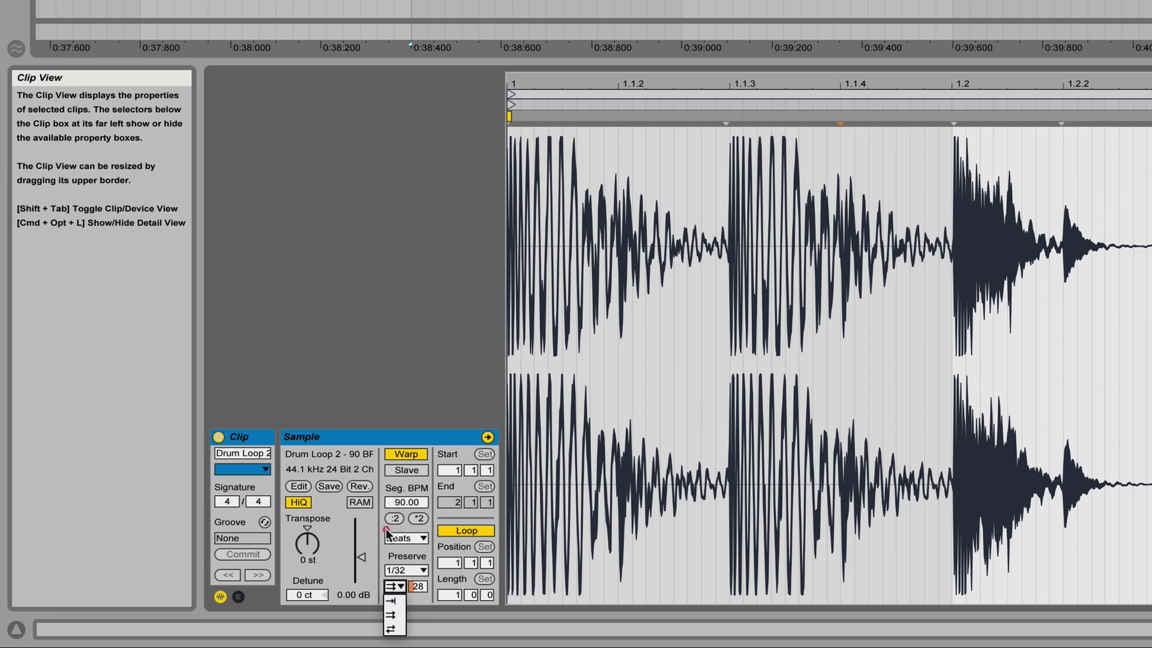
click(393, 538)
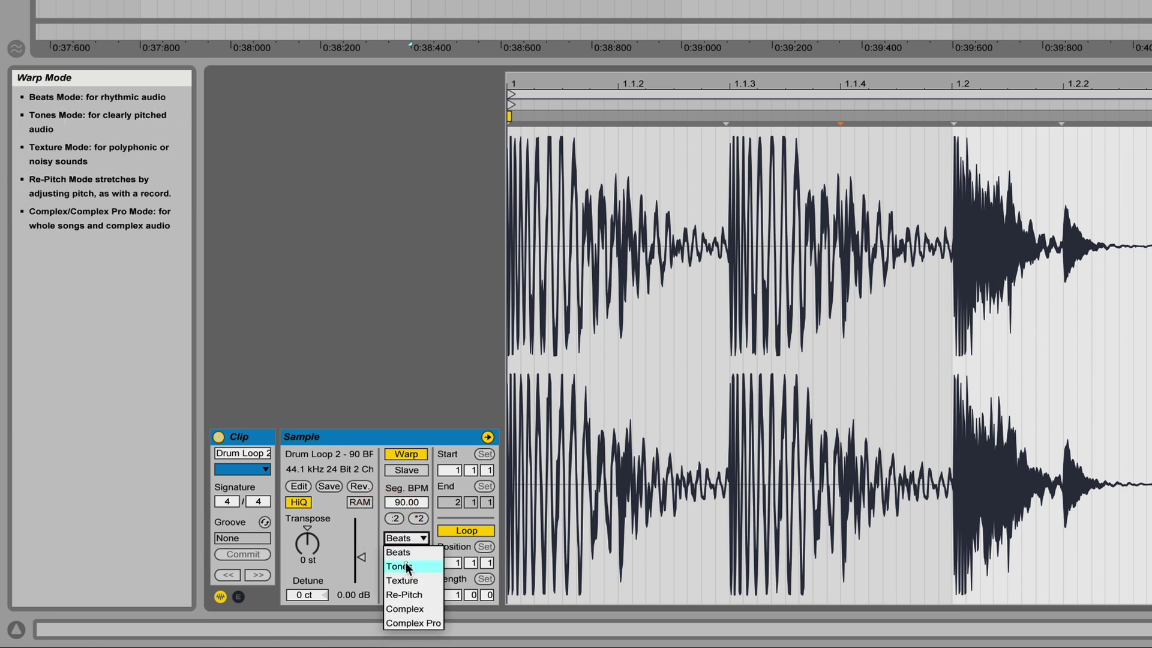
Step: Switch Drum Loop 2 to Tones warping and raise Grain Size from 30.00 to 34.35
click(406, 566)
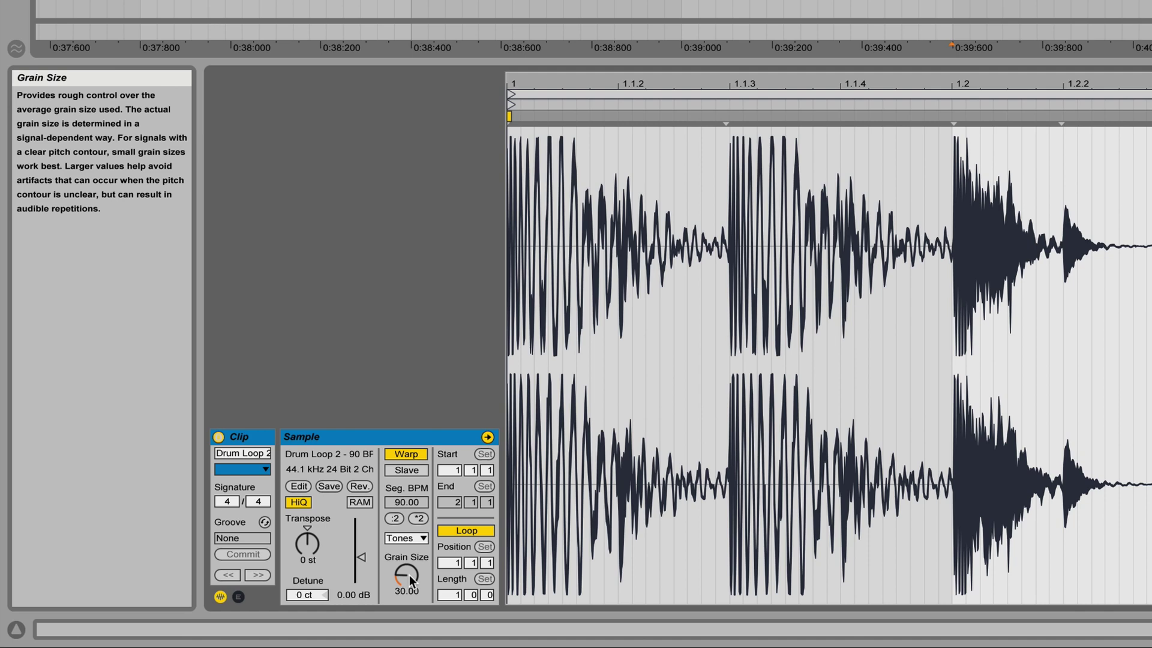
drag(409, 575, 409, 543)
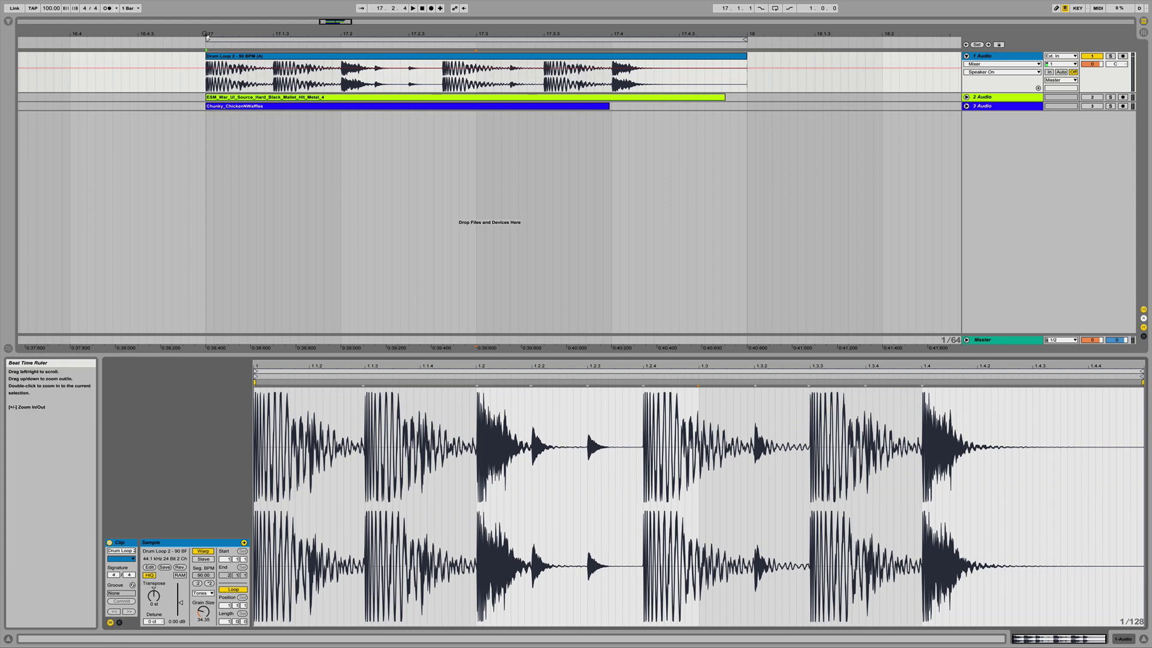
drag(212, 34, 211, 84)
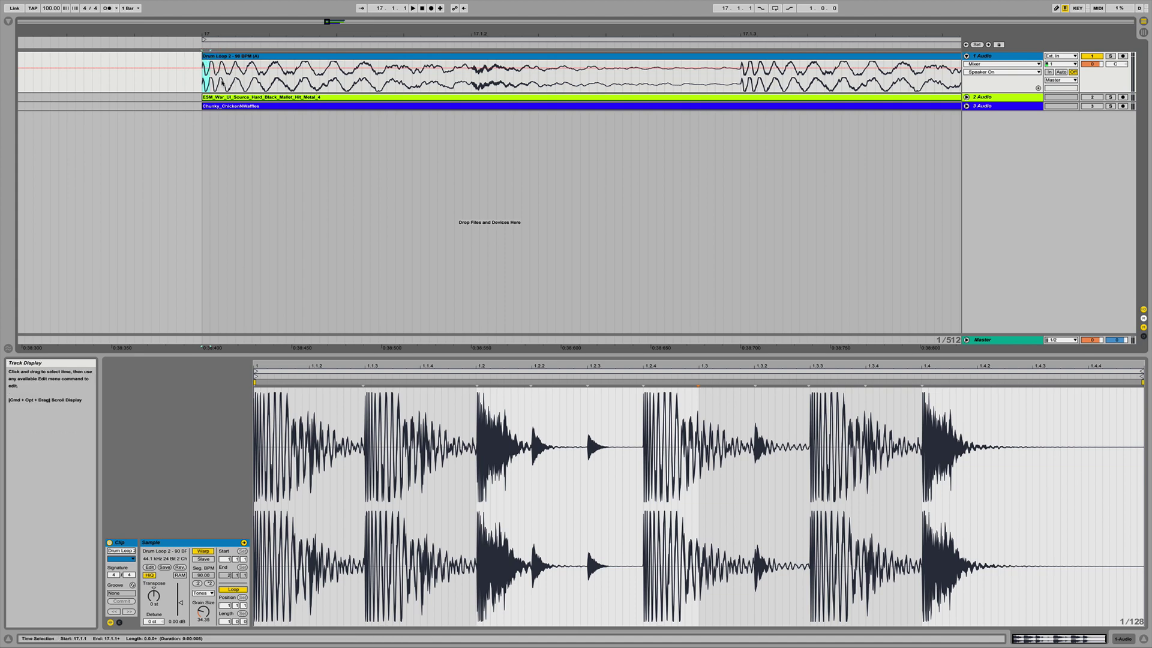
Step: Delete two tiny slices at the start of Drum Loop 2, leaving gaps
key(super+d)
click(219, 83)
click(216, 56)
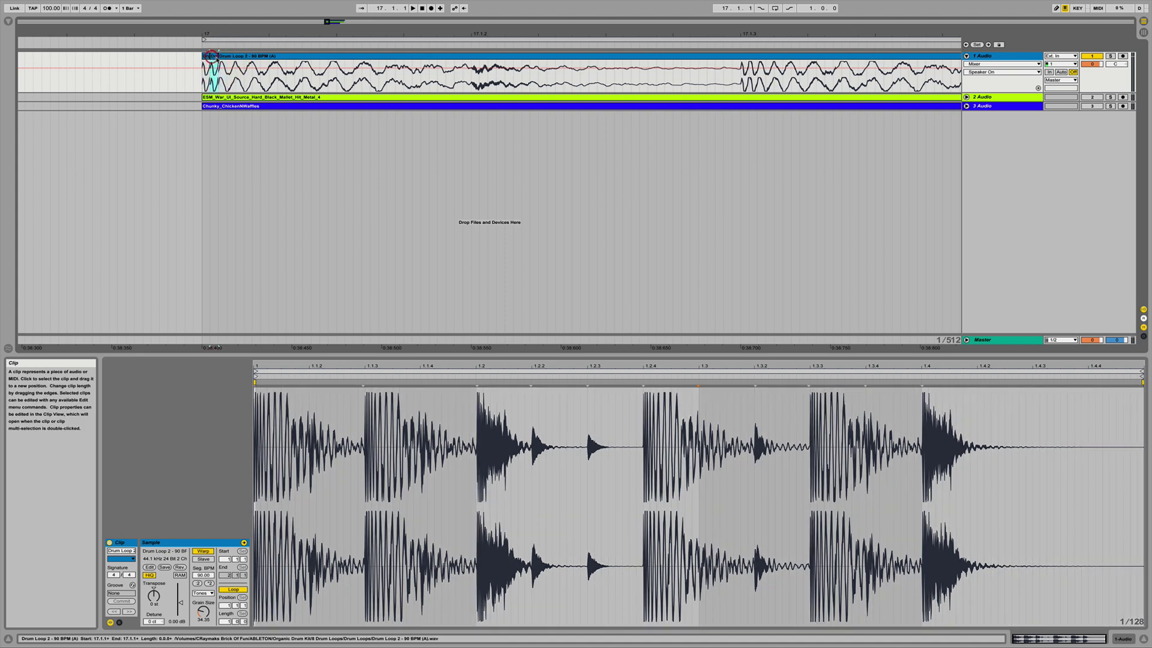
key(Delete)
drag(226, 83, 284, 58)
key(Delete)
key(Delete)
key(Delete)
key(Delete)
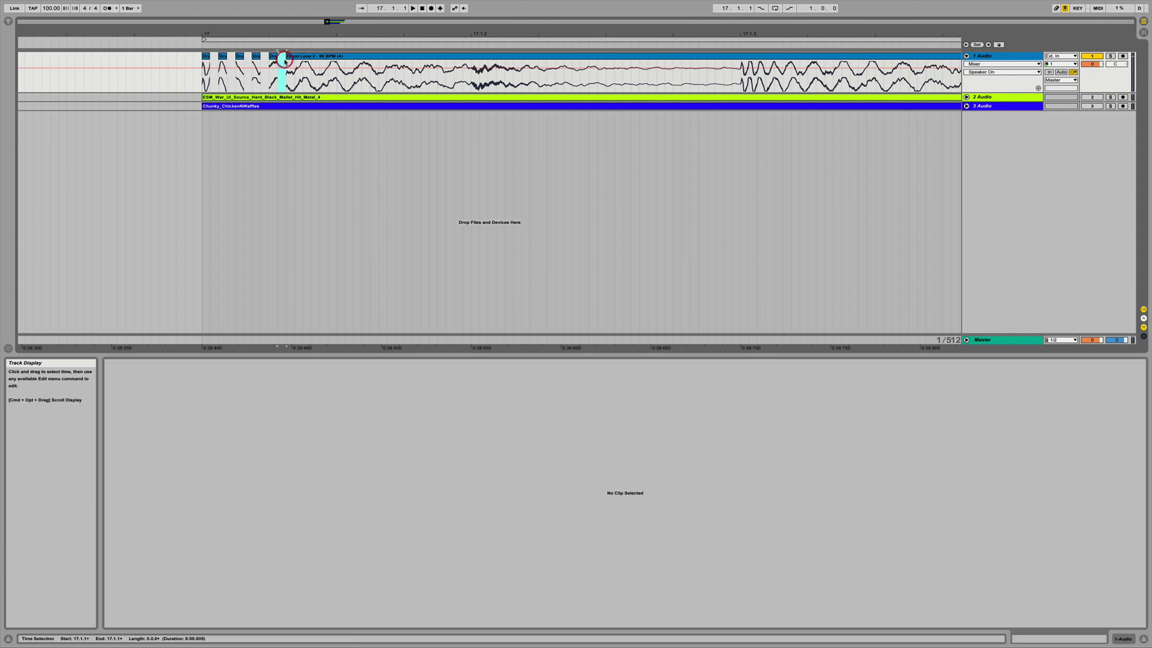
Step: Fill the gaps by duplicating the neighbouring short slices with Cmd+D
click(207, 57)
key(super+d)
click(225, 58)
key(super+d)
click(241, 57)
click(257, 57)
key(super+d)
click(270, 56)
key(super+d)
click(206, 56)
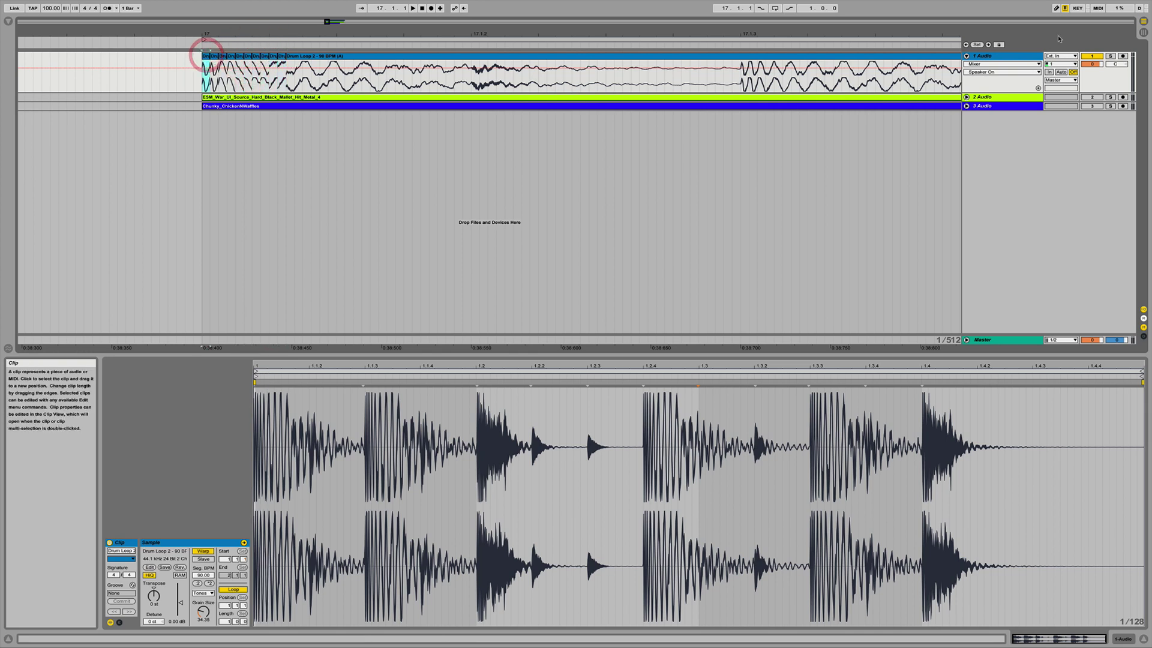
Step: Solo the Drum Loop track and audition the reworked clip start
click(1093, 56)
click(1109, 56)
key(space)
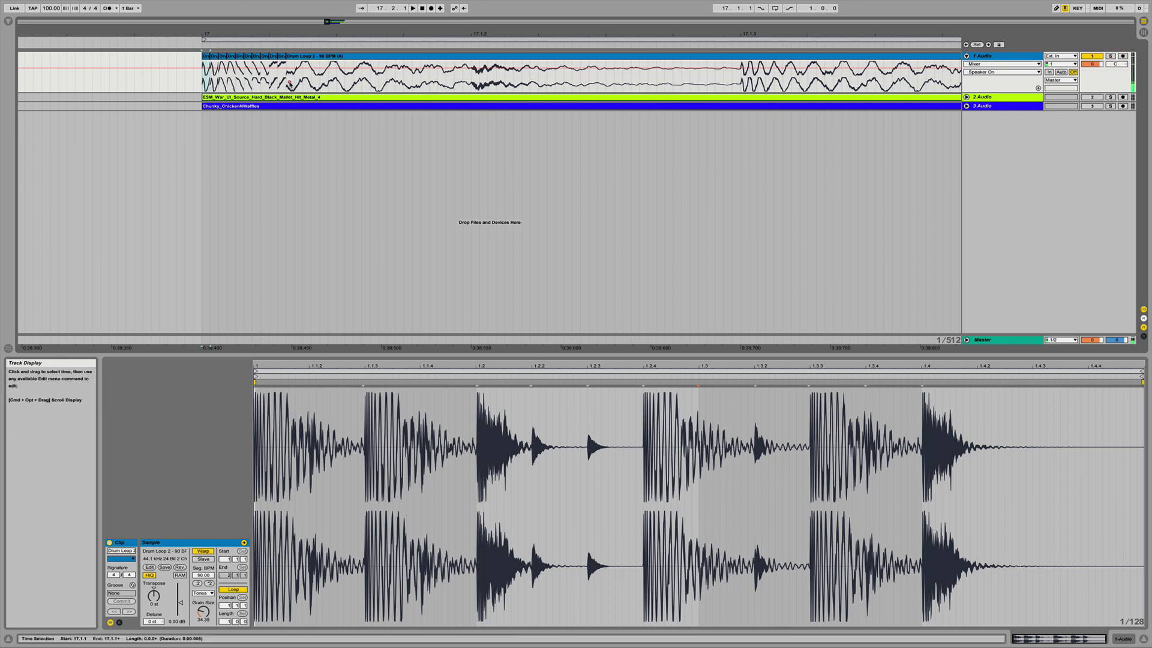
drag(287, 83, 243, 83)
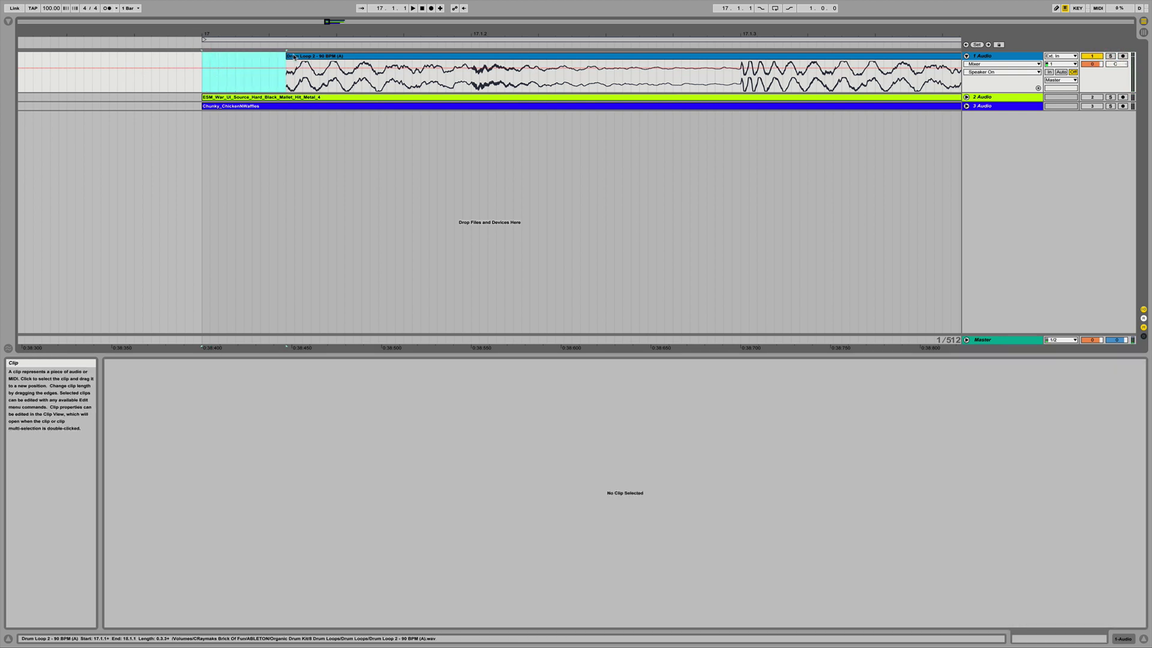
click(203, 56)
drag(204, 36, 282, 25)
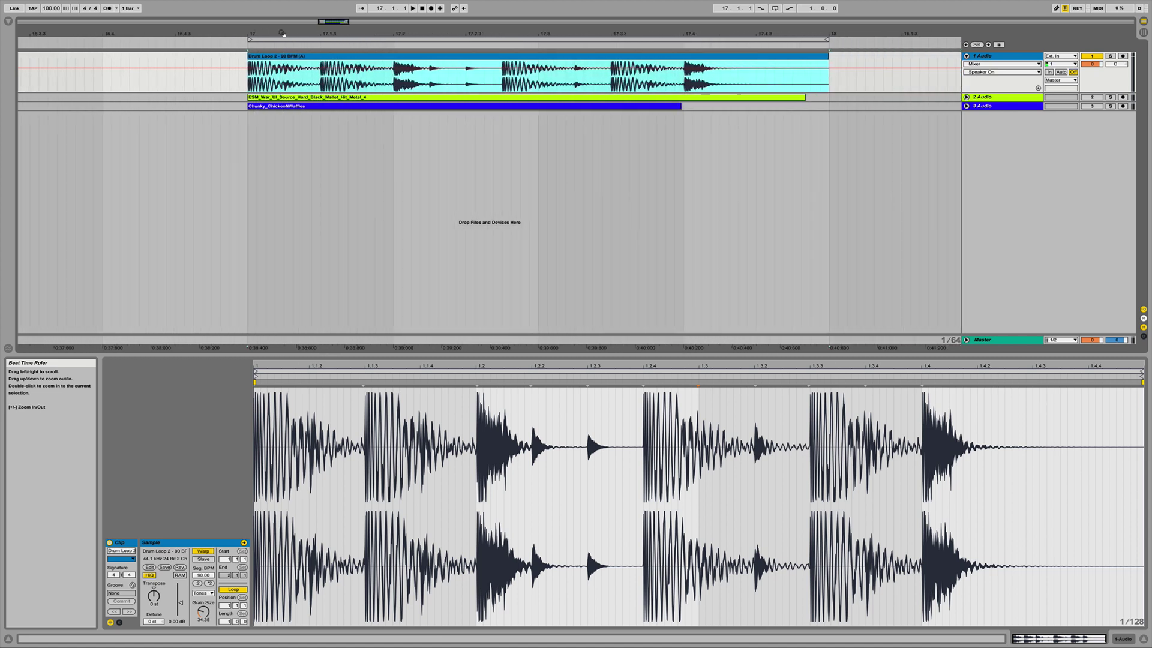
drag(203, 610, 203, 576)
key(space)
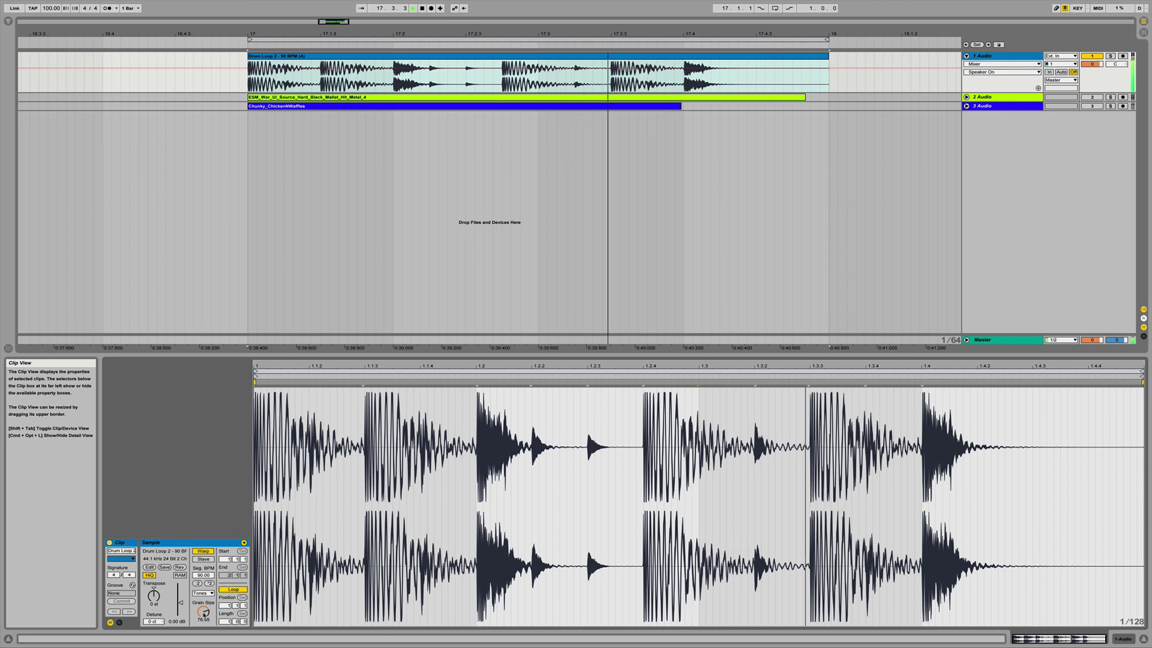
key(space)
Step: Try Tones grain sizes from 100 down to 12 at a 56 BPM tempo, settling at 51.11
double_click(203, 612)
key(space)
key(space)
drag(202, 611, 203, 619)
key(space)
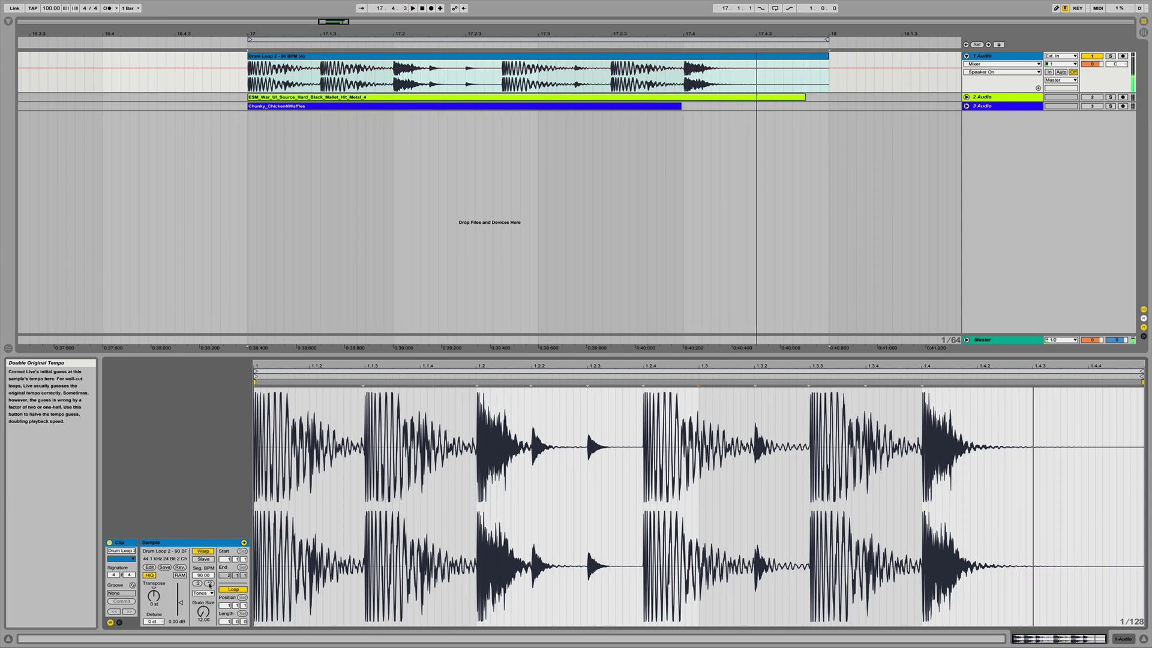
drag(51, 8, 51, 36)
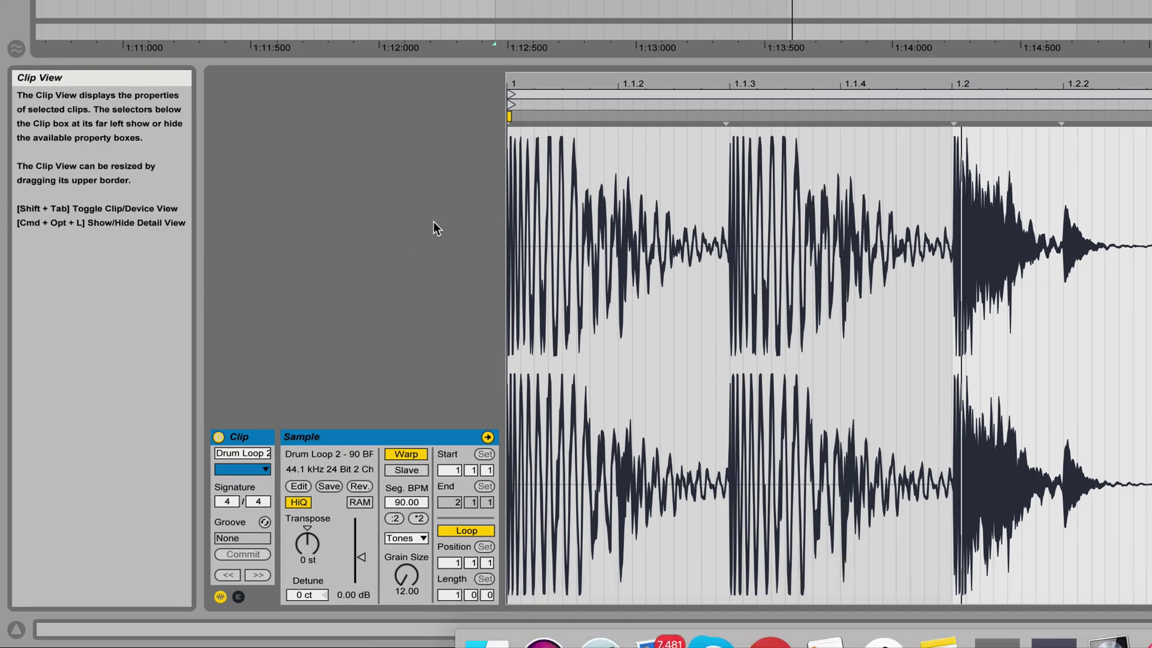
drag(418, 594, 407, 572)
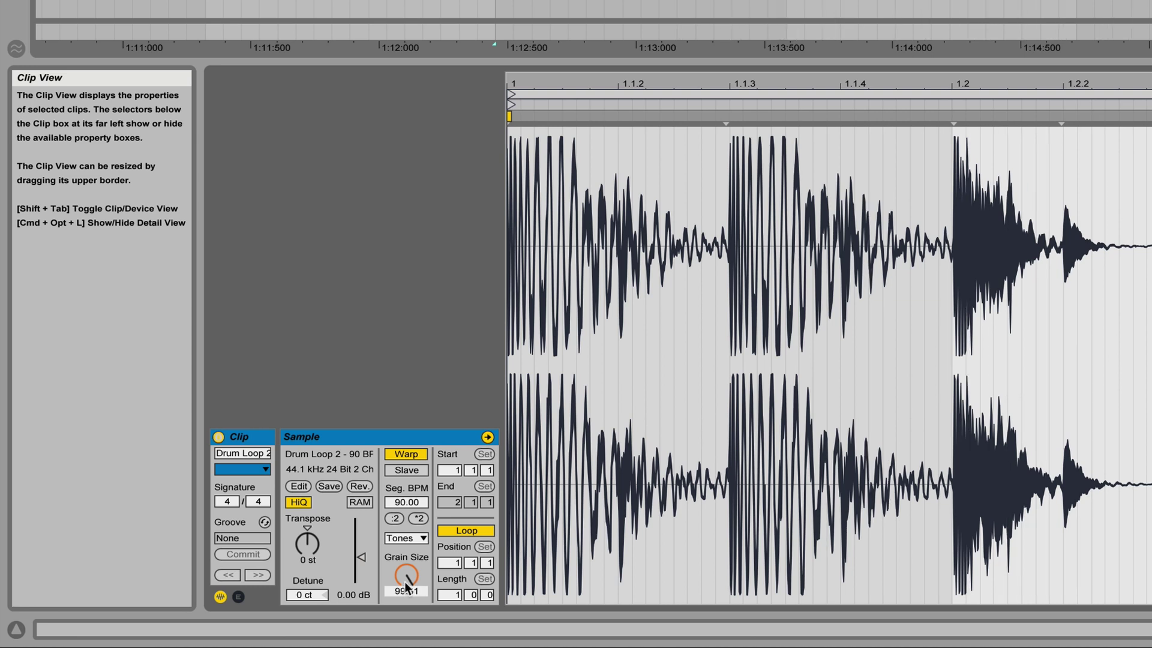
drag(408, 575, 408, 588)
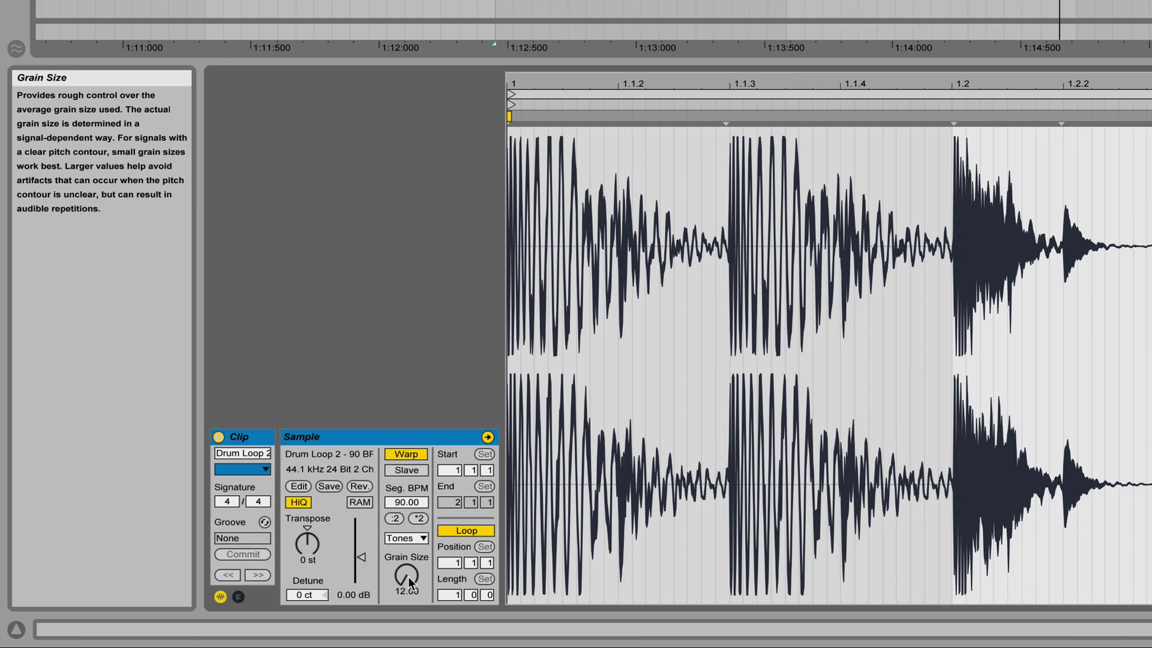
drag(408, 577, 408, 554)
click(408, 538)
click(409, 539)
Step: Switch Drum Loop 2 to Texture warping and set grain size 2 with adjusted Flux
click(411, 540)
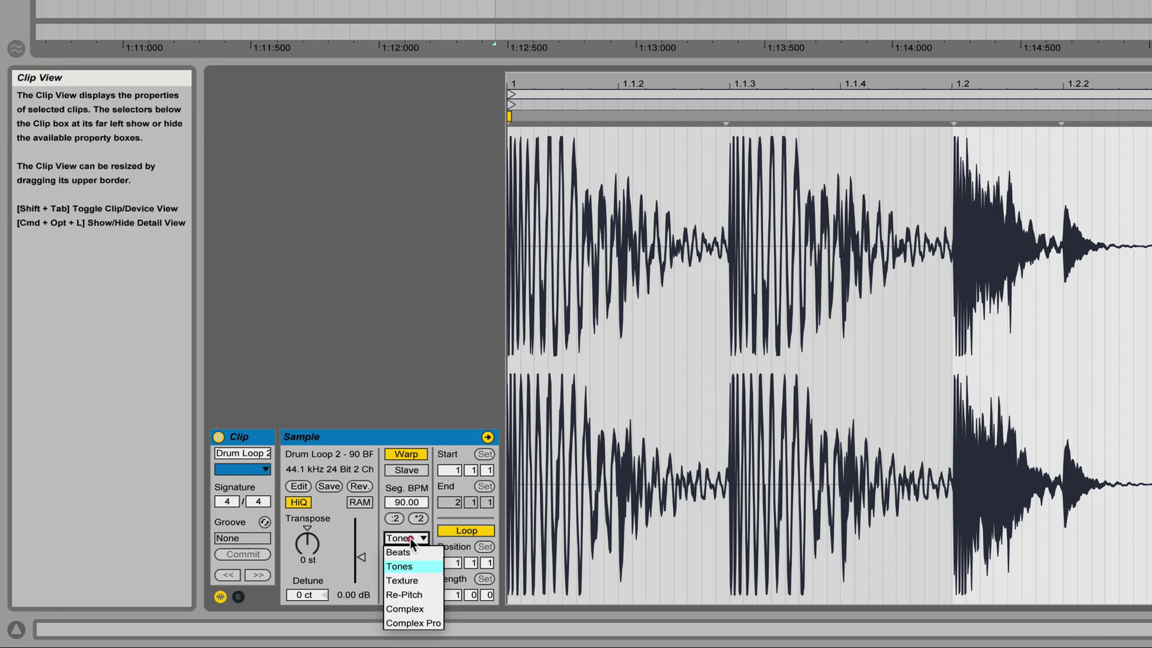
click(415, 582)
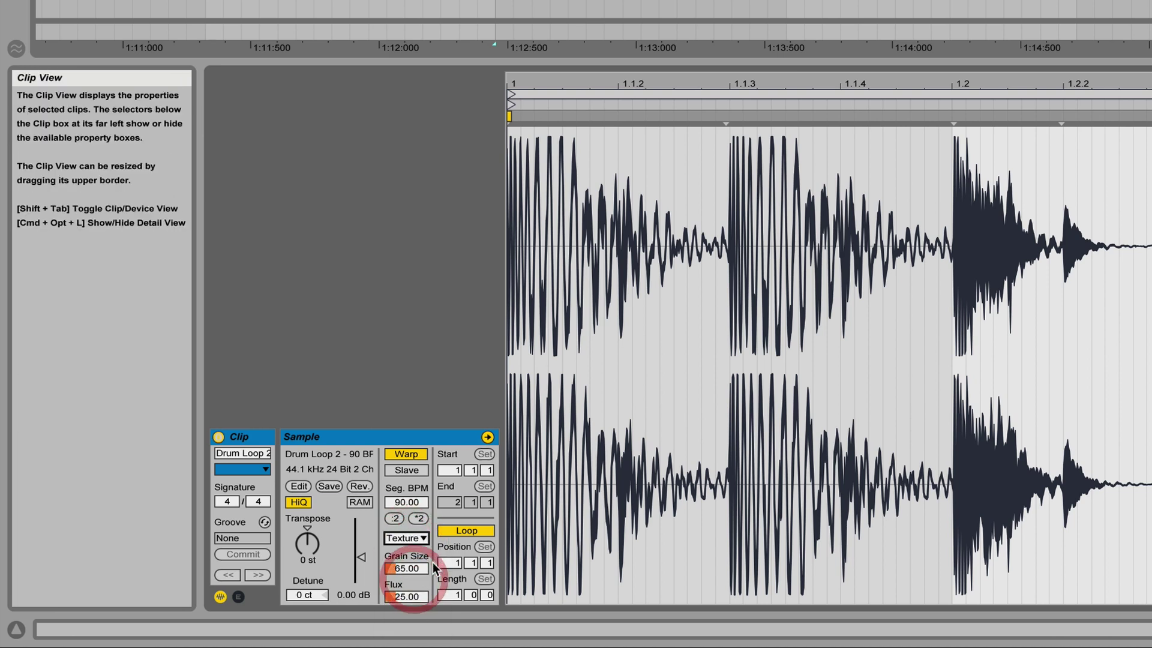
click(411, 596)
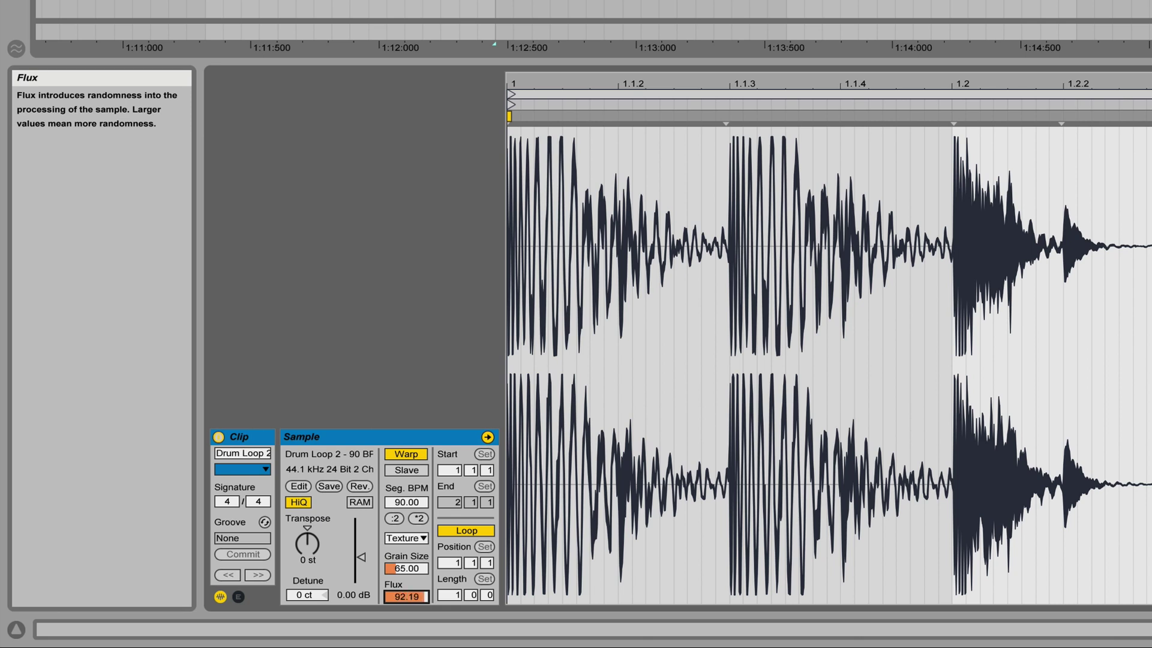
drag(411, 597, 412, 636)
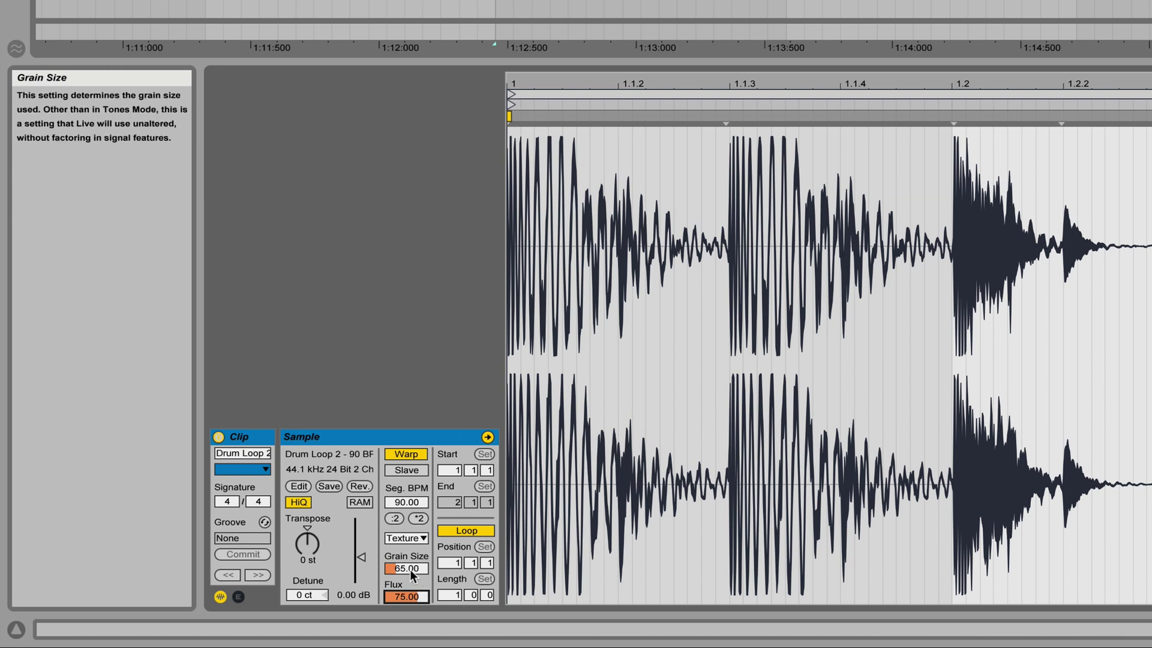
mouse_move(414, 569)
mouse_down()
mouse_move(413, 612)
mouse_move(414, 567)
mouse_up()
Step: Play the clip while trying grain sizes up to 263, ending at 2.00 with flux 0.00
key(space)
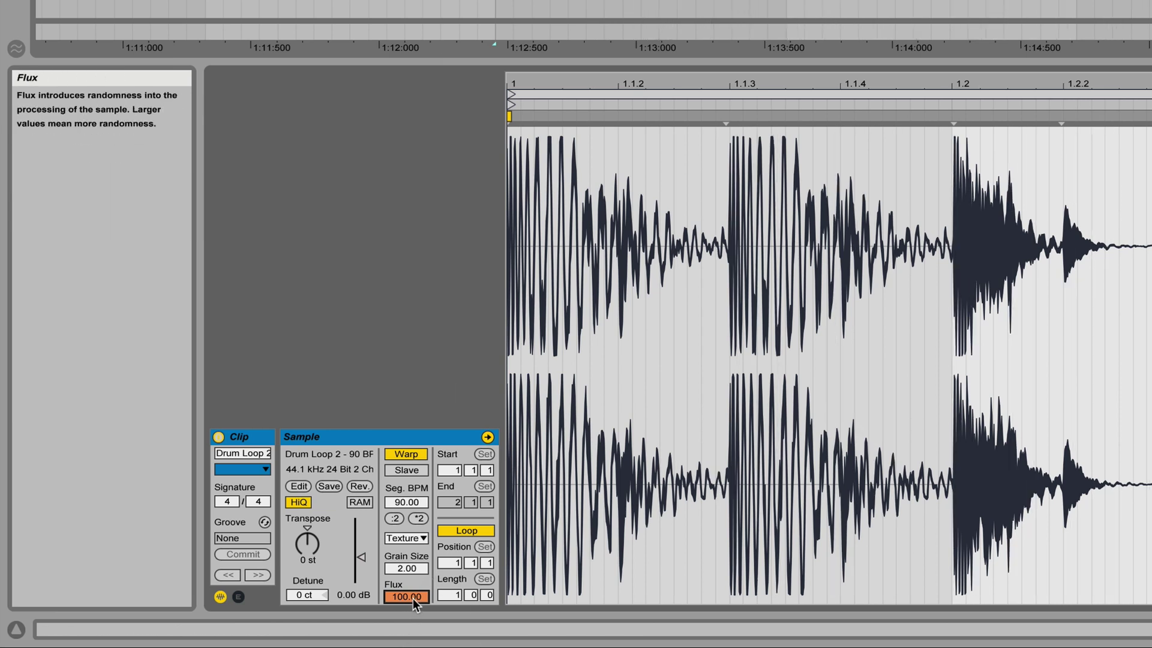
drag(412, 596, 413, 646)
drag(408, 569, 406, 538)
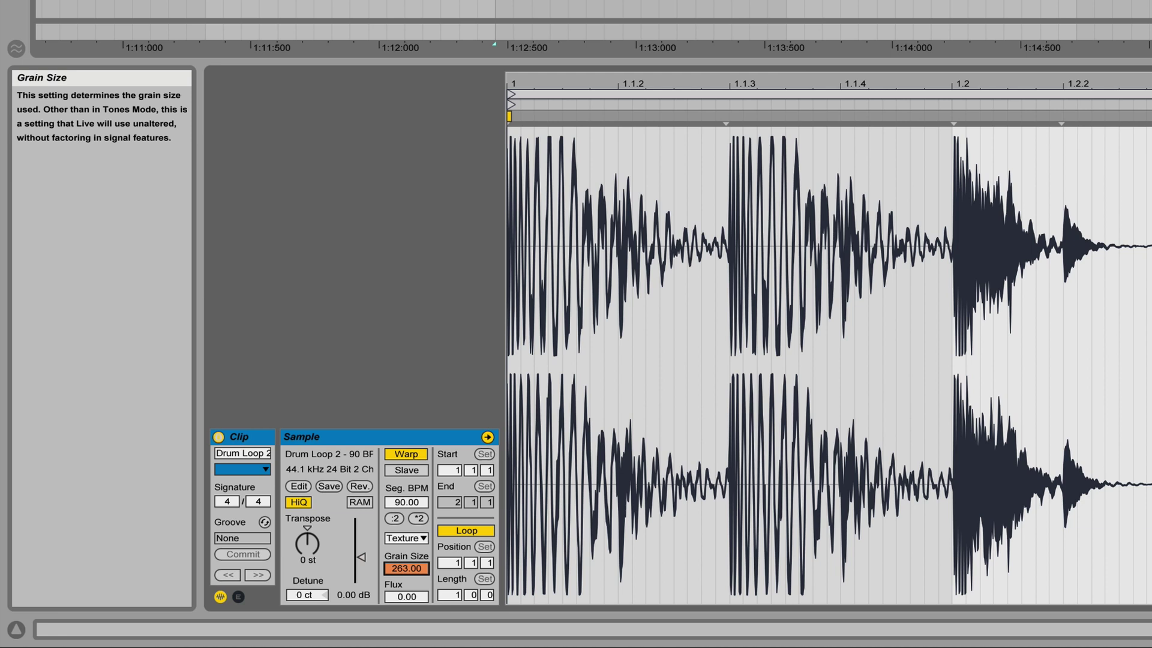
drag(407, 568, 414, 571)
click(403, 539)
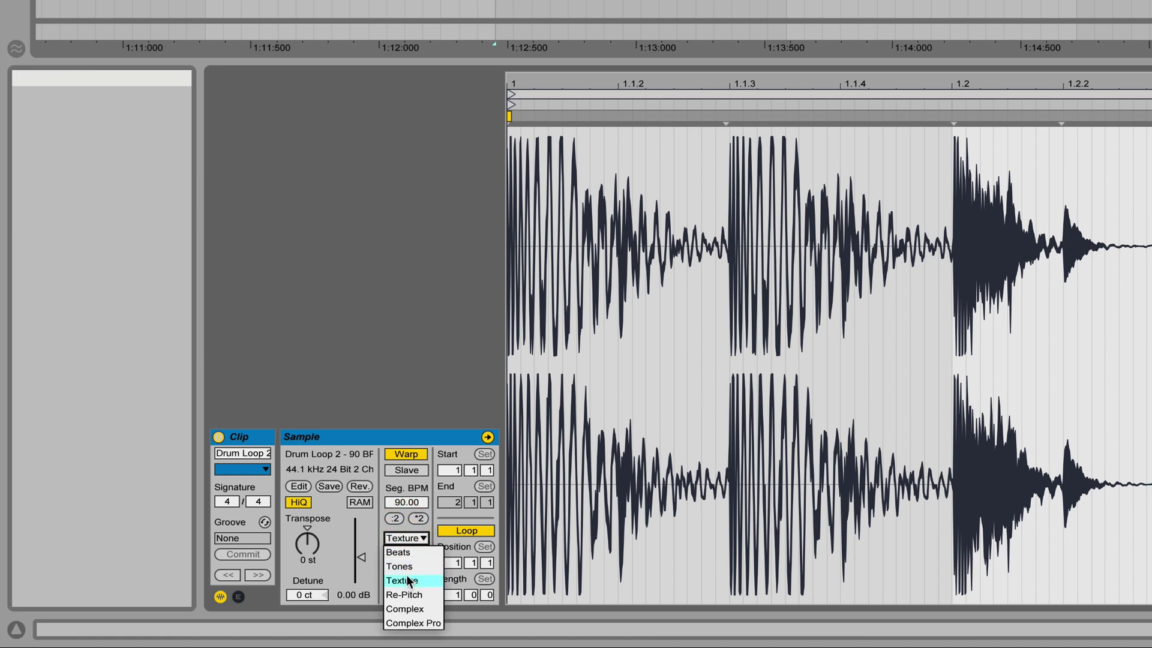
Step: Switch Drum Loop 2 to Re-Pitch warping and play it at 90 BPM
click(373, 455)
click(420, 537)
click(422, 594)
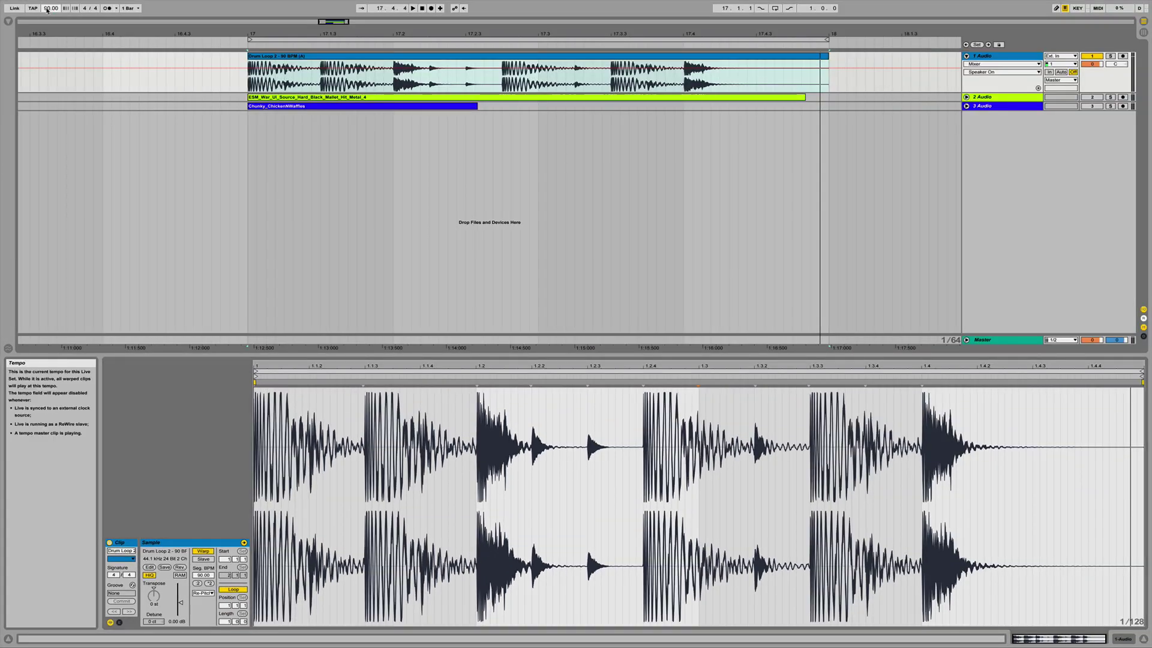
key(Return)
click(316, 57)
key(space)
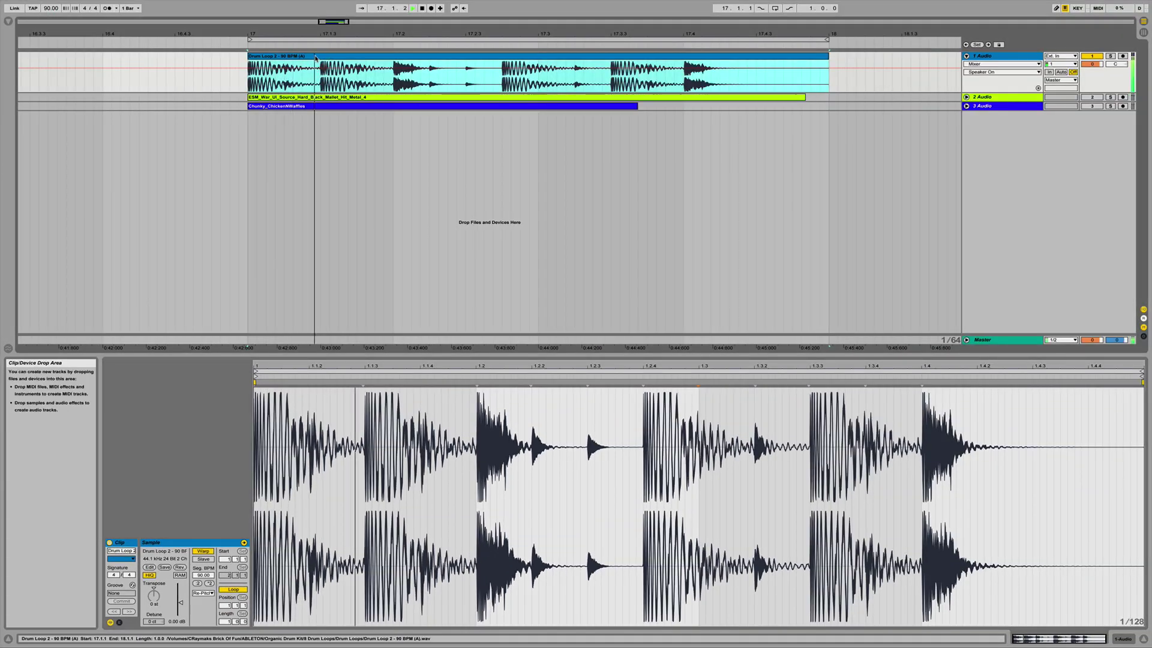
key(space)
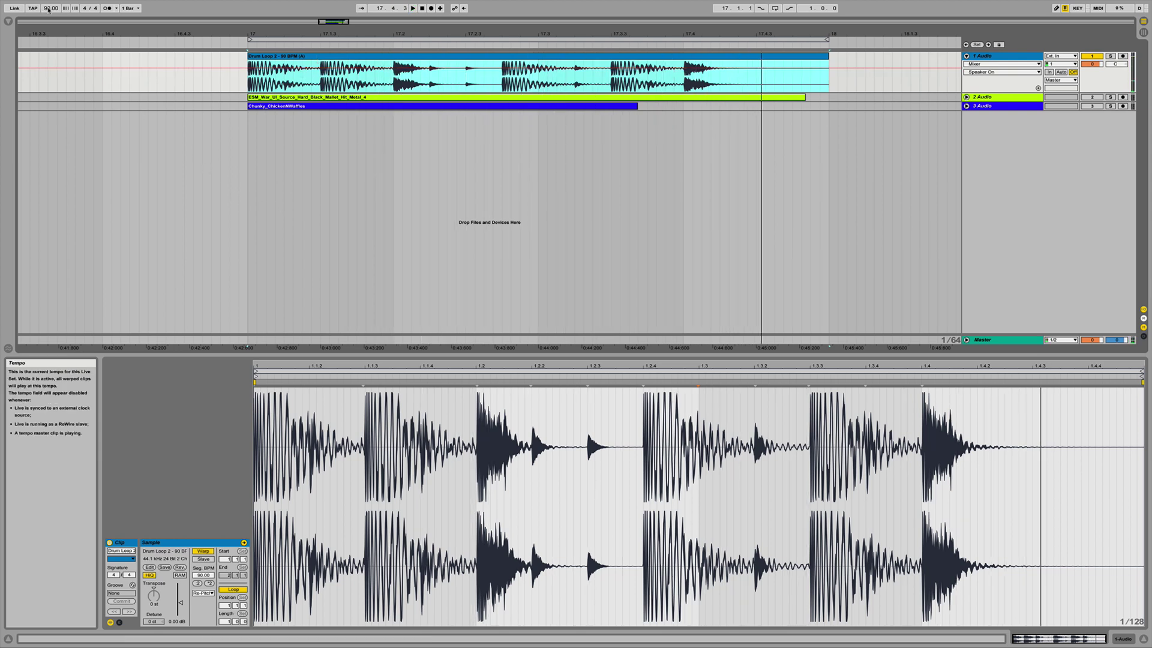
Step: Audition the re-pitched clip at 125 and 144 BPM, ending back at 100 BPM
drag(48, 10, 48, 0)
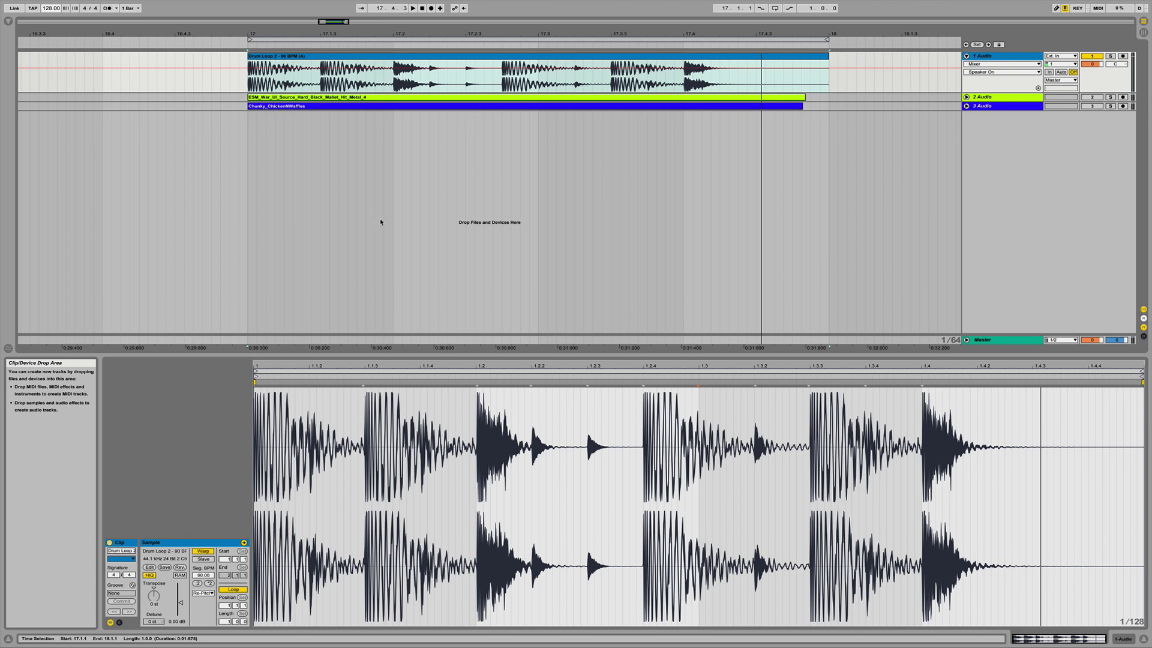
key(space)
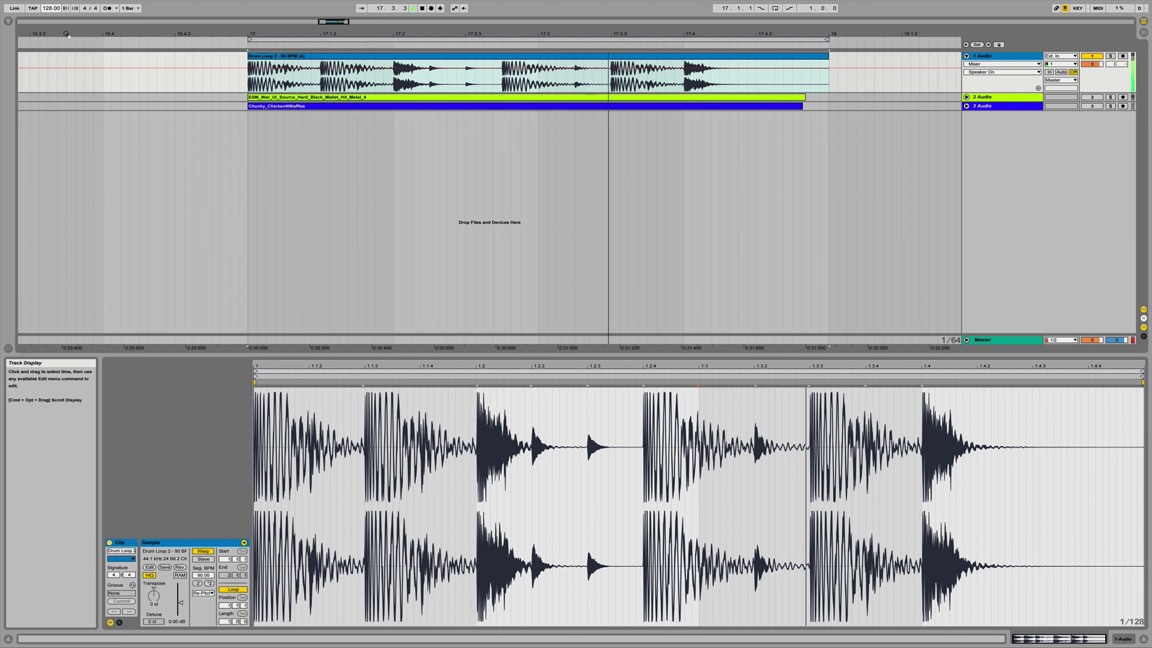
mouse_move(52, 12)
mouse_down()
mouse_move(52, 3)
mouse_move(52, 55)
mouse_move(51, 28)
mouse_up()
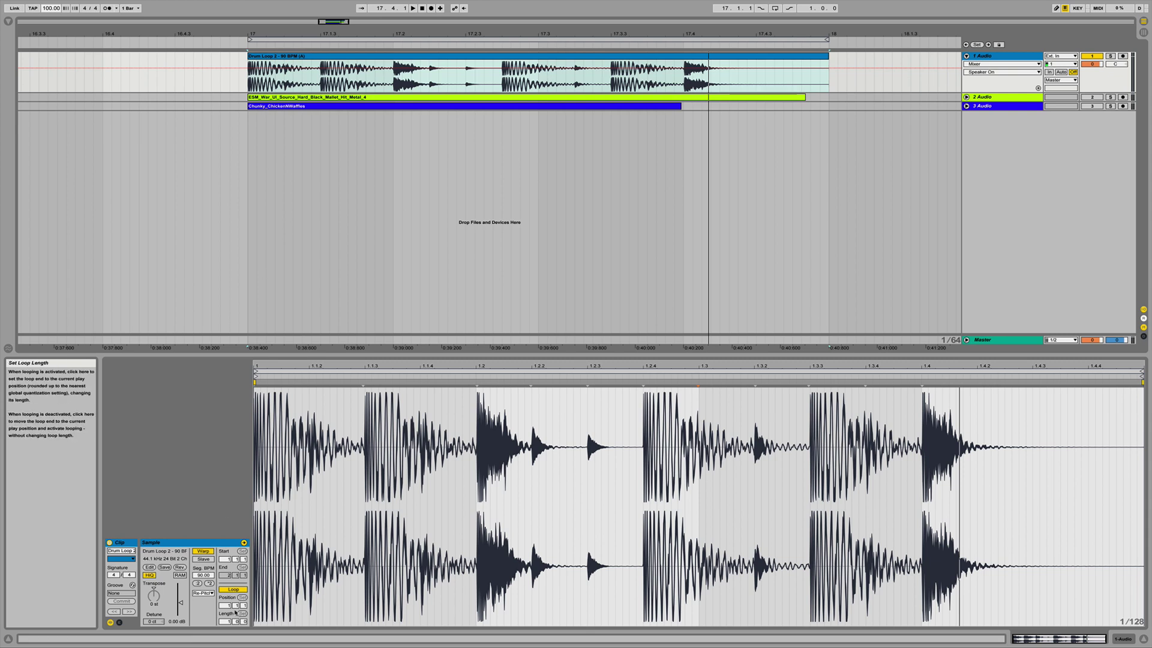
click(203, 593)
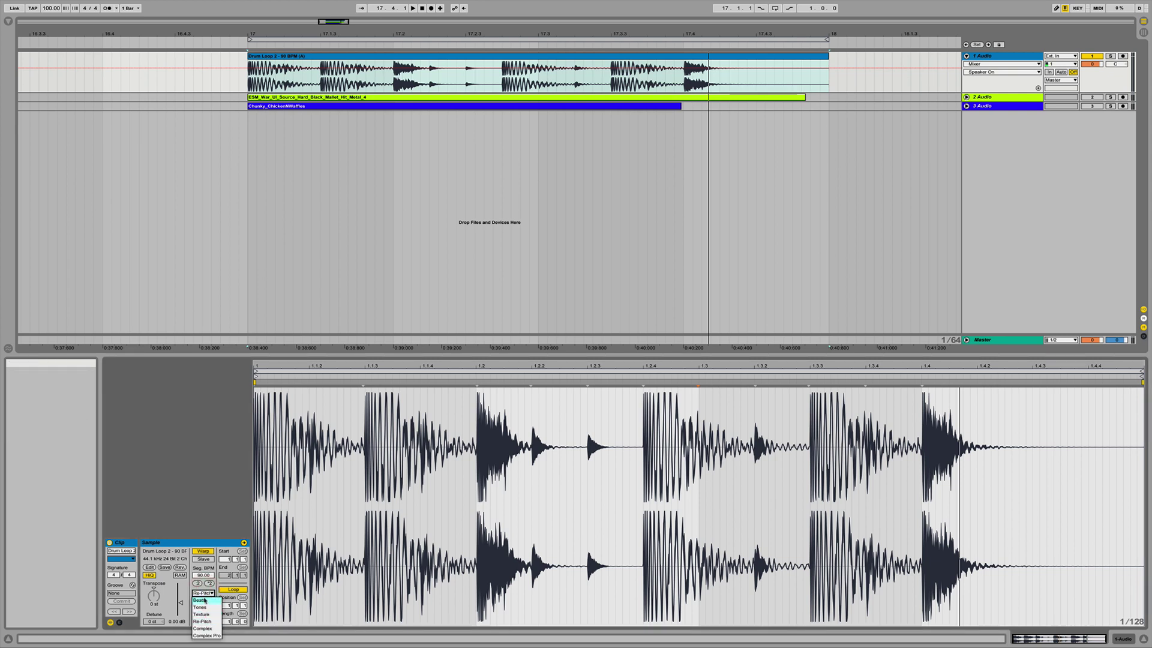
Step: Keep Re-Pitch and delete the Drum Loop 2 track from the arrangement
click(196, 592)
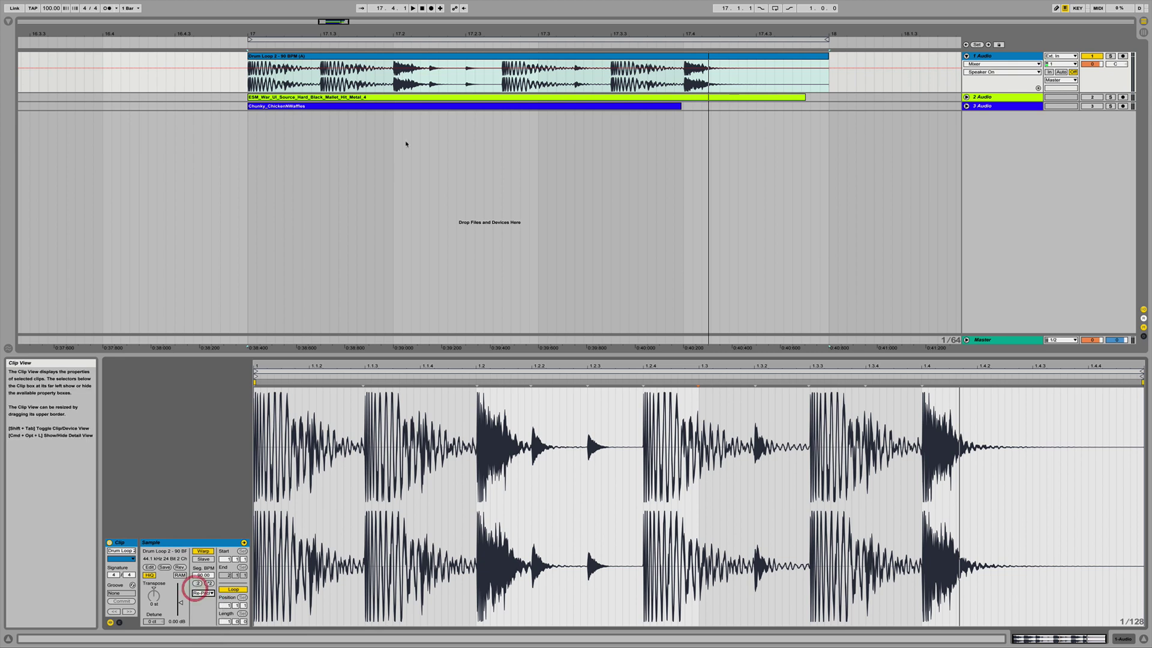
click(965, 97)
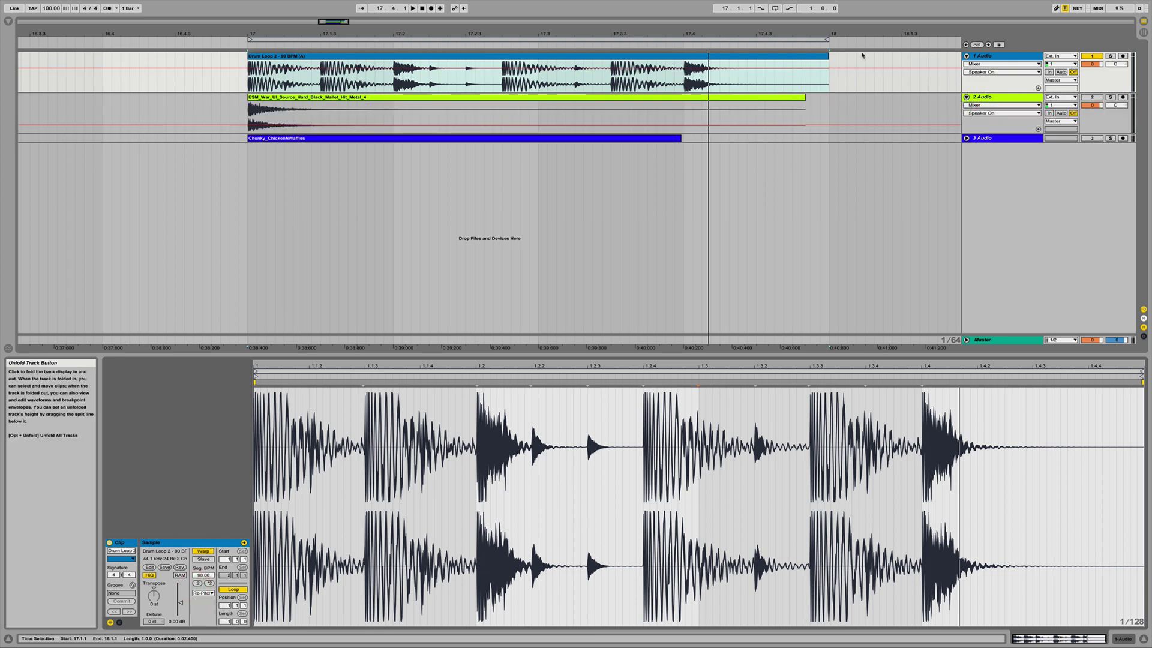
click(776, 52)
click(1000, 60)
key(Delete)
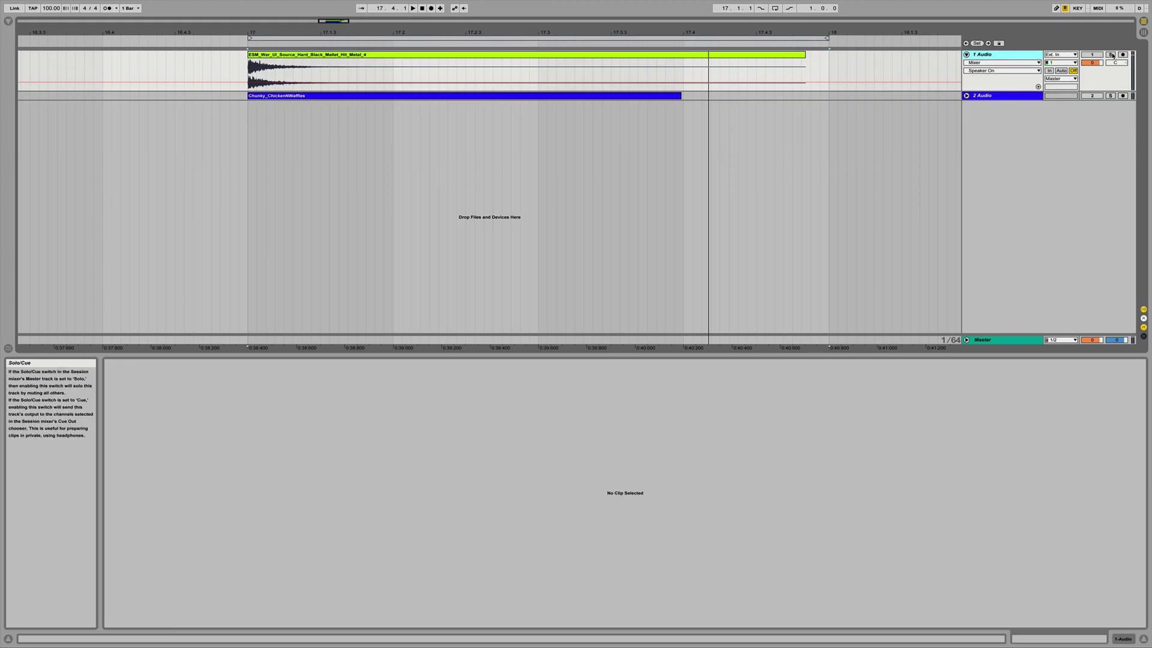
Step: Reactivate the mallet track, select its clip, and play it back
click(966, 95)
click(966, 95)
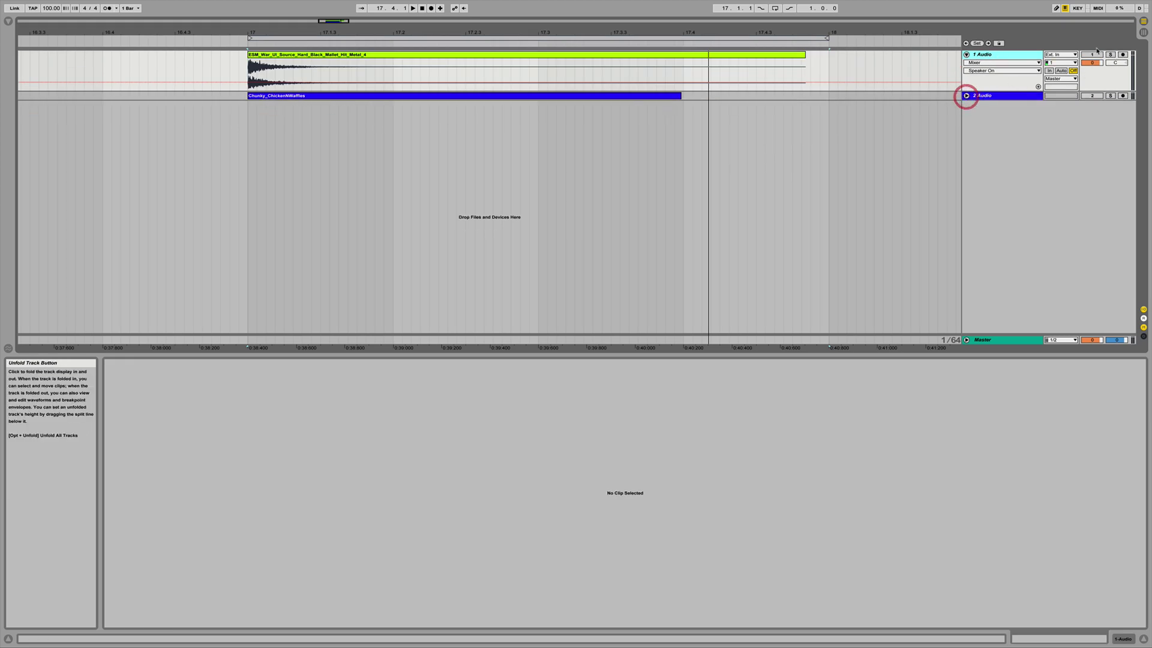
click(1092, 55)
click(304, 55)
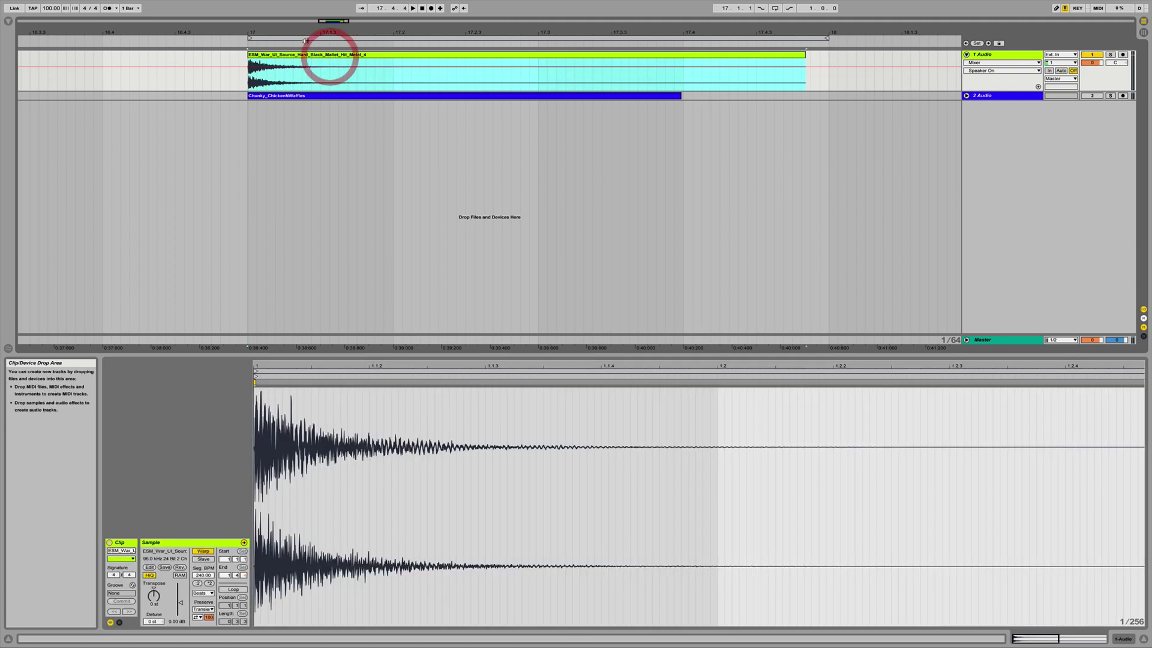
drag(303, 32, 302, 6)
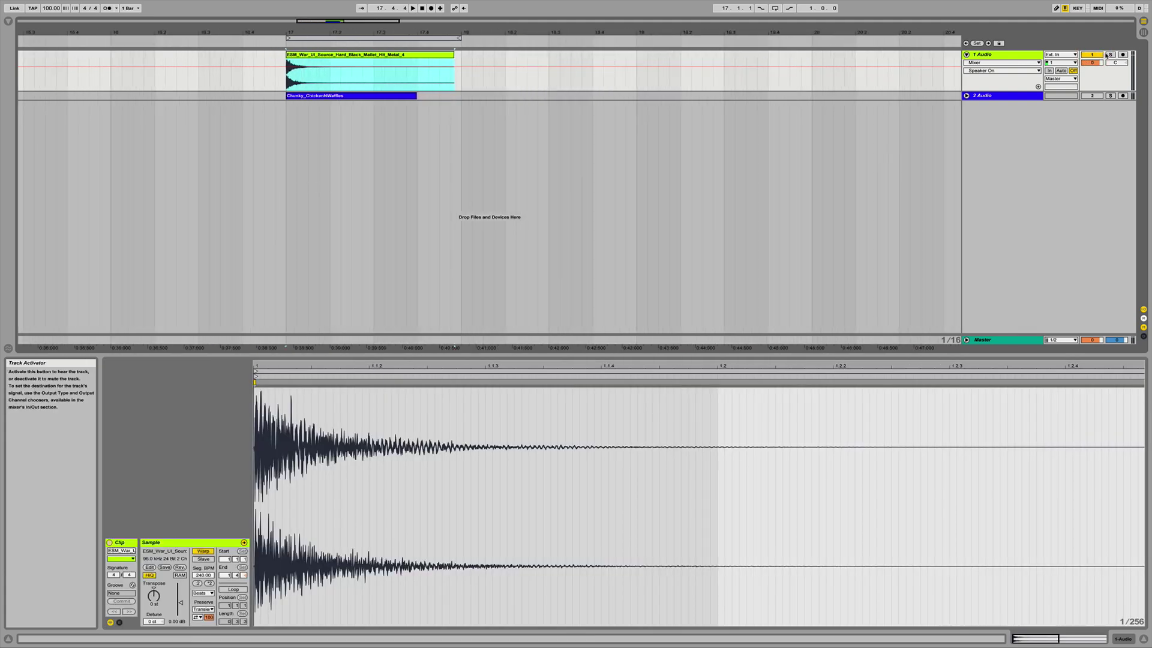
key(space)
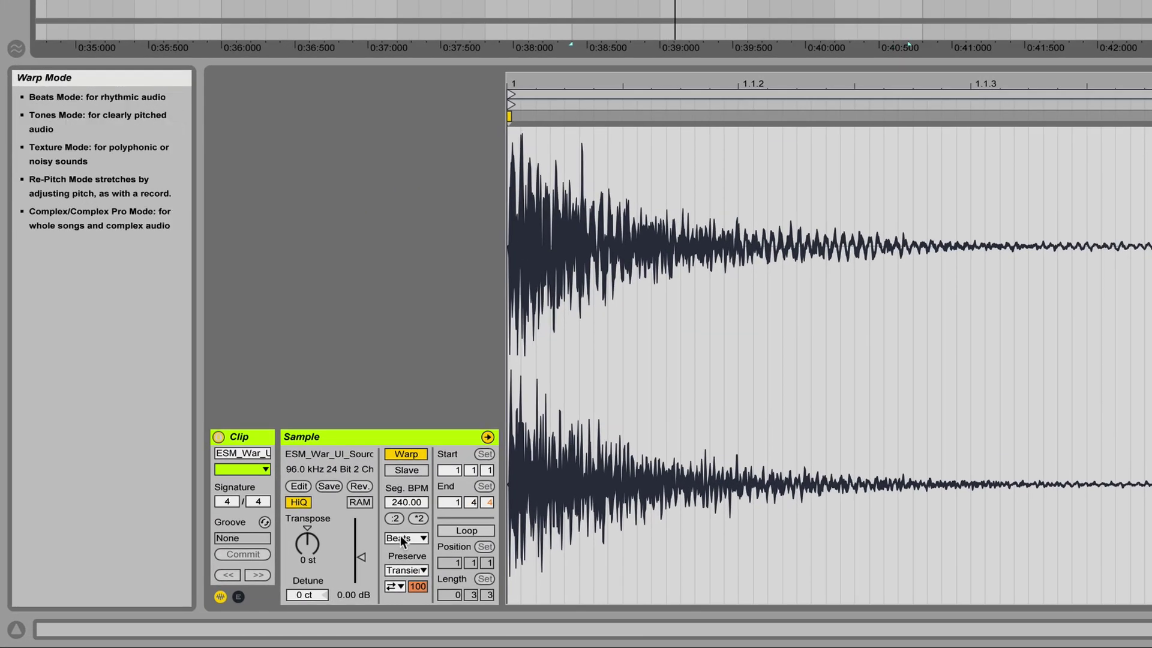
Step: Try Tones warping on the mallet clip at doubled 480 BPM with grain sizes around 15 and 26
click(401, 537)
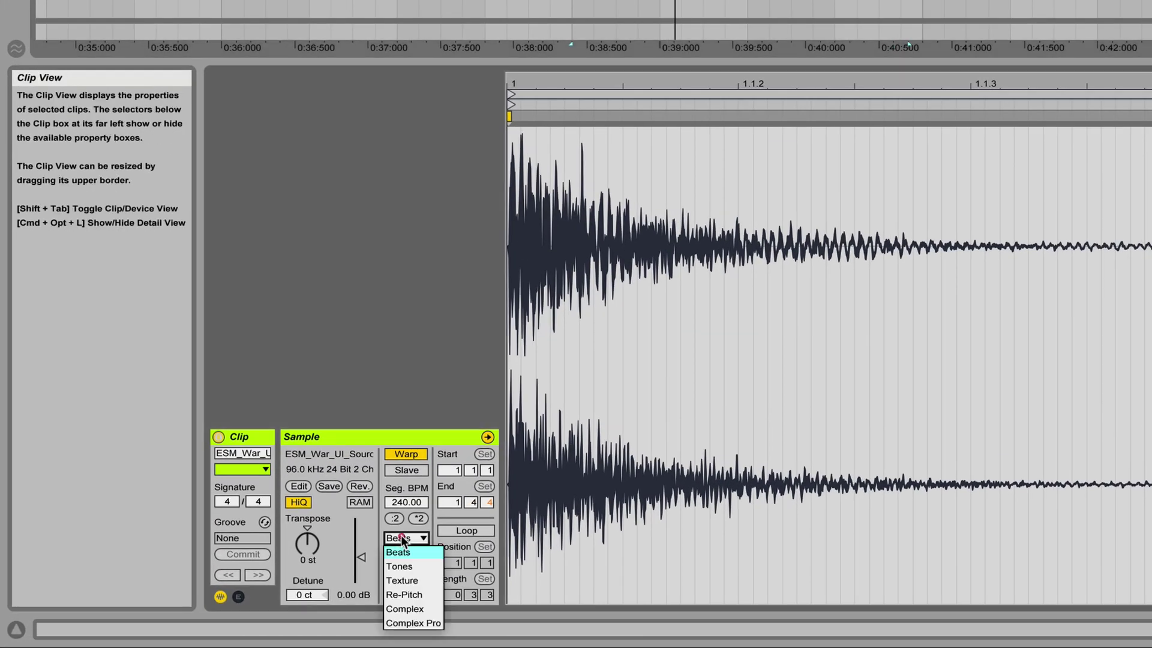
click(415, 567)
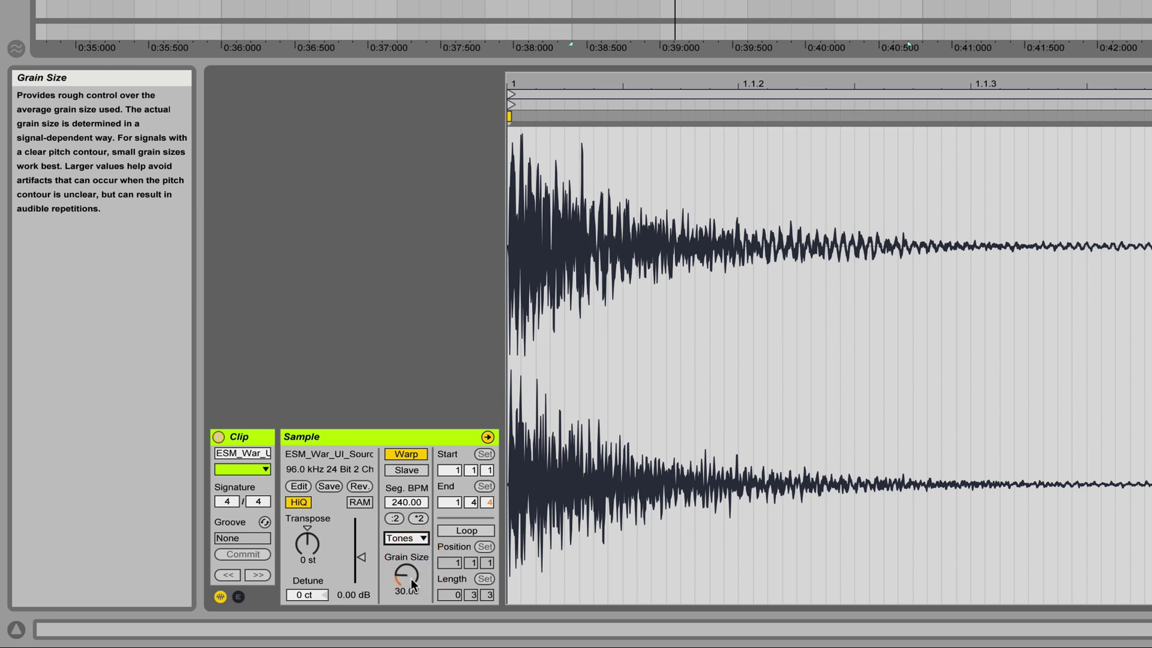
drag(405, 574, 406, 510)
key(space)
key(space)
key(space)
key(space)
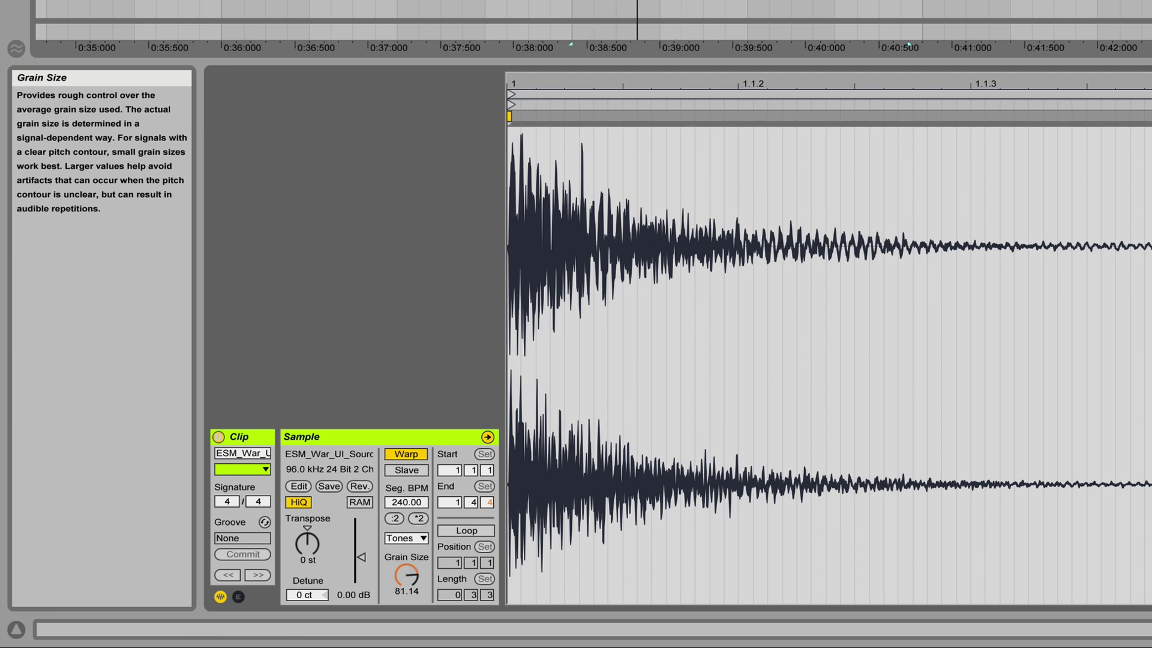
click(418, 519)
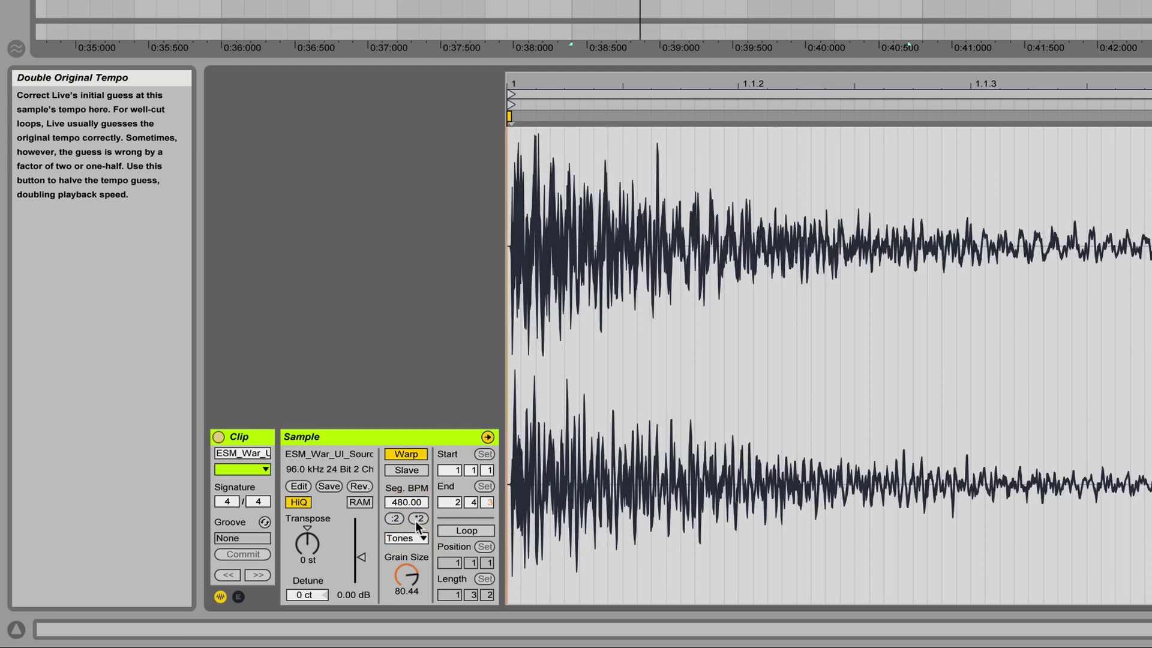
mouse_move(409, 578)
mouse_down()
mouse_move(409, 612)
mouse_move(409, 558)
mouse_move(409, 573)
mouse_up()
Step: Switch the mallet clip to Re-Pitch and lower Seg. BPM from 480 to 250
click(409, 536)
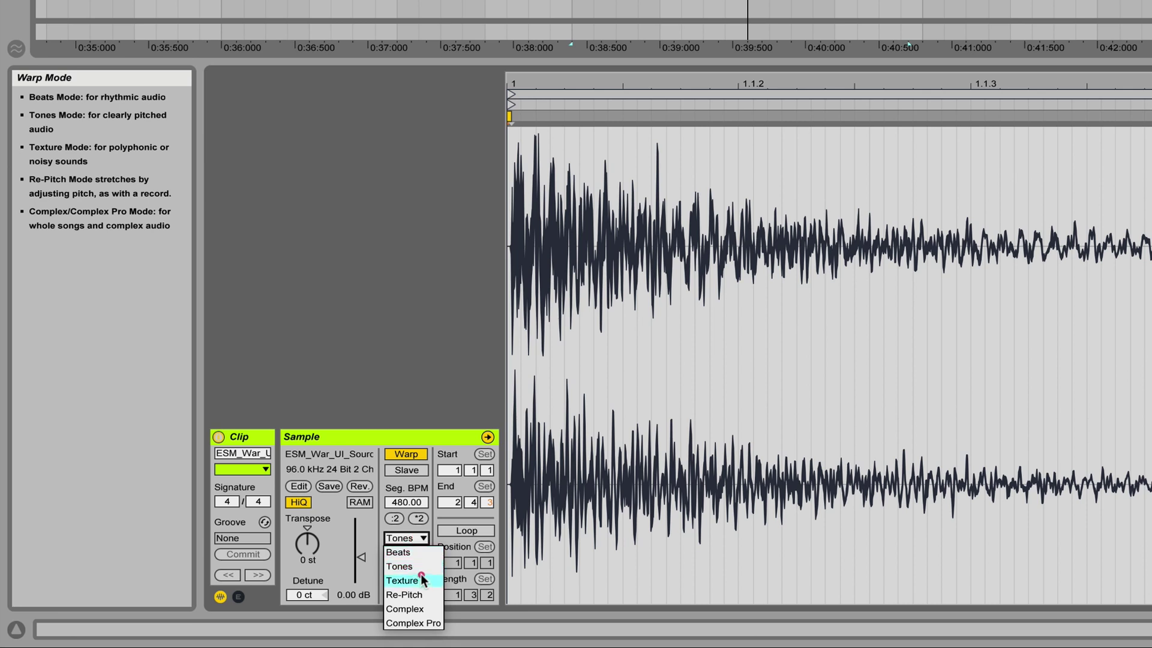
click(414, 595)
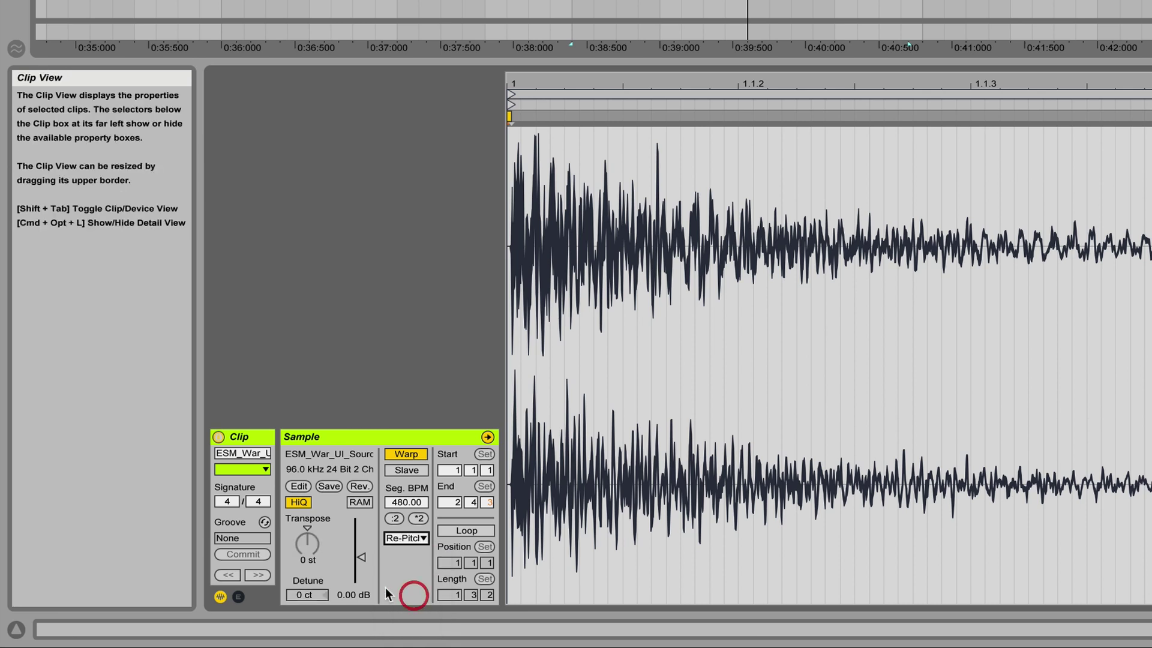
drag(406, 502, 406, 639)
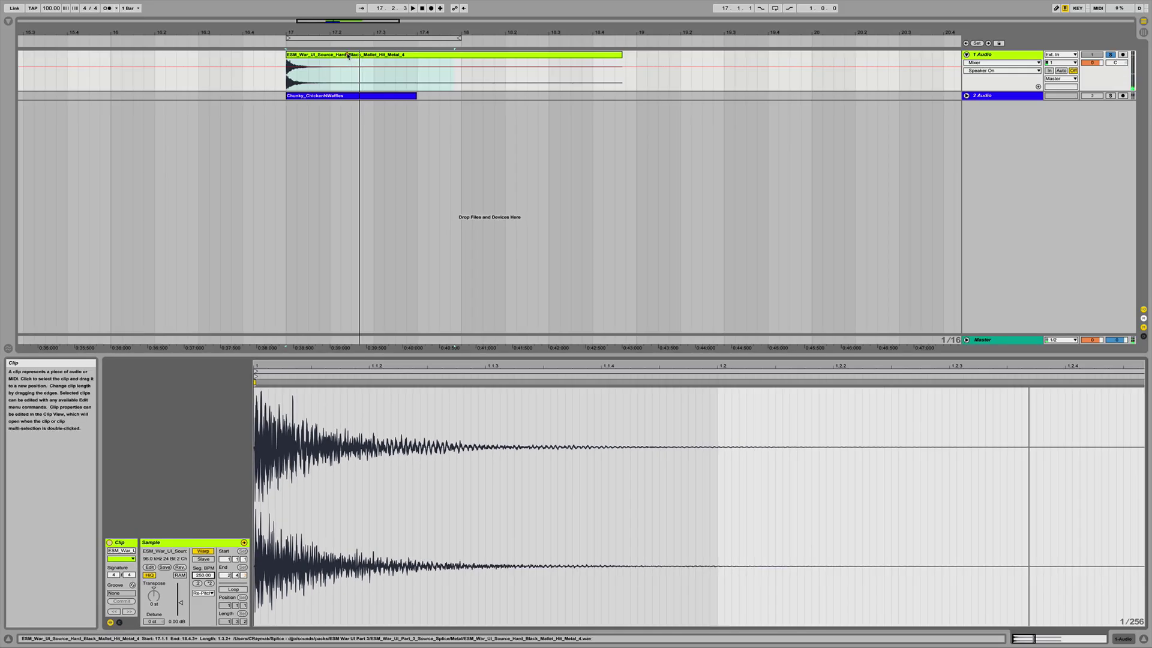
Step: Consolidate the mallet clip into a new sample and play it back
click(348, 56)
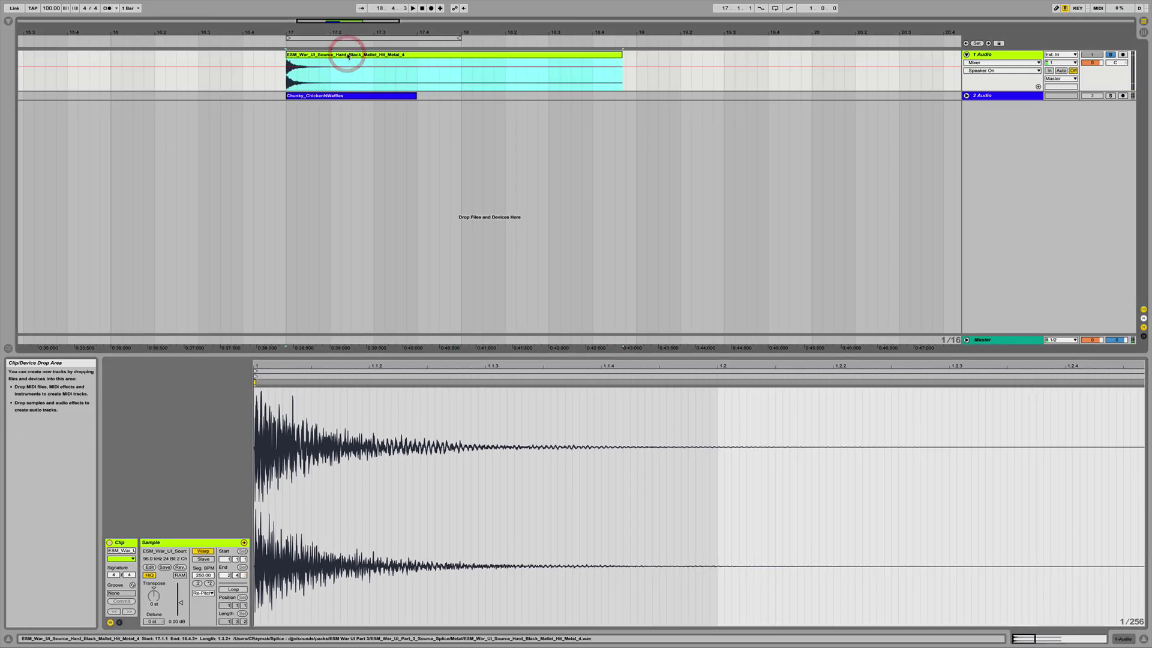
right_click(348, 55)
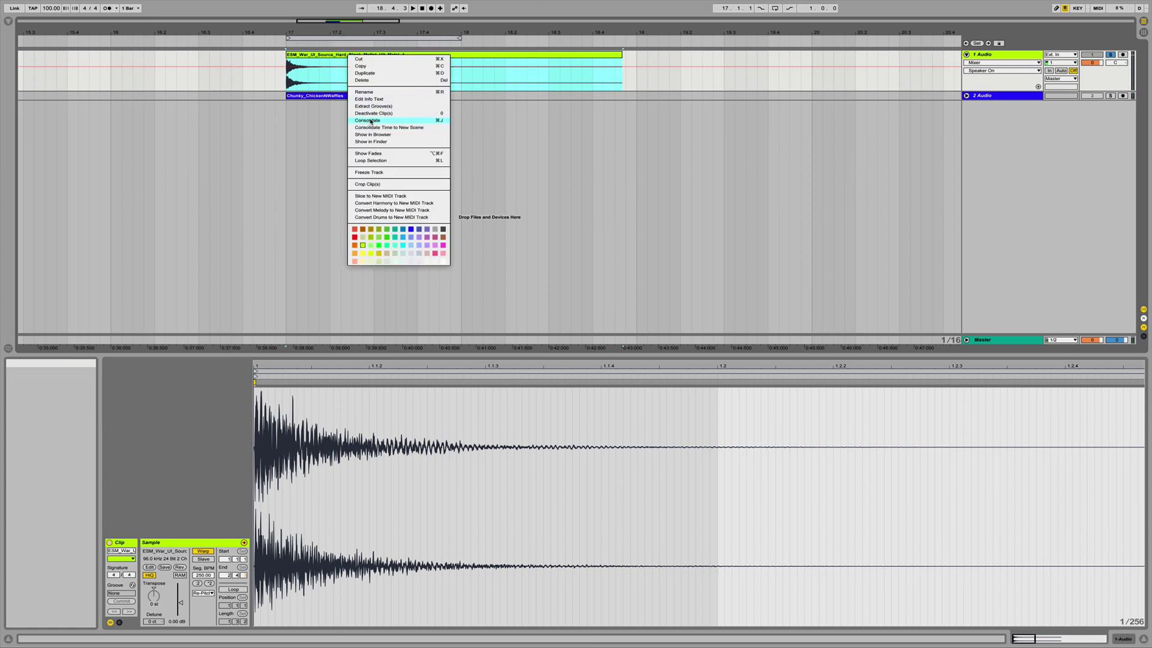
click(370, 121)
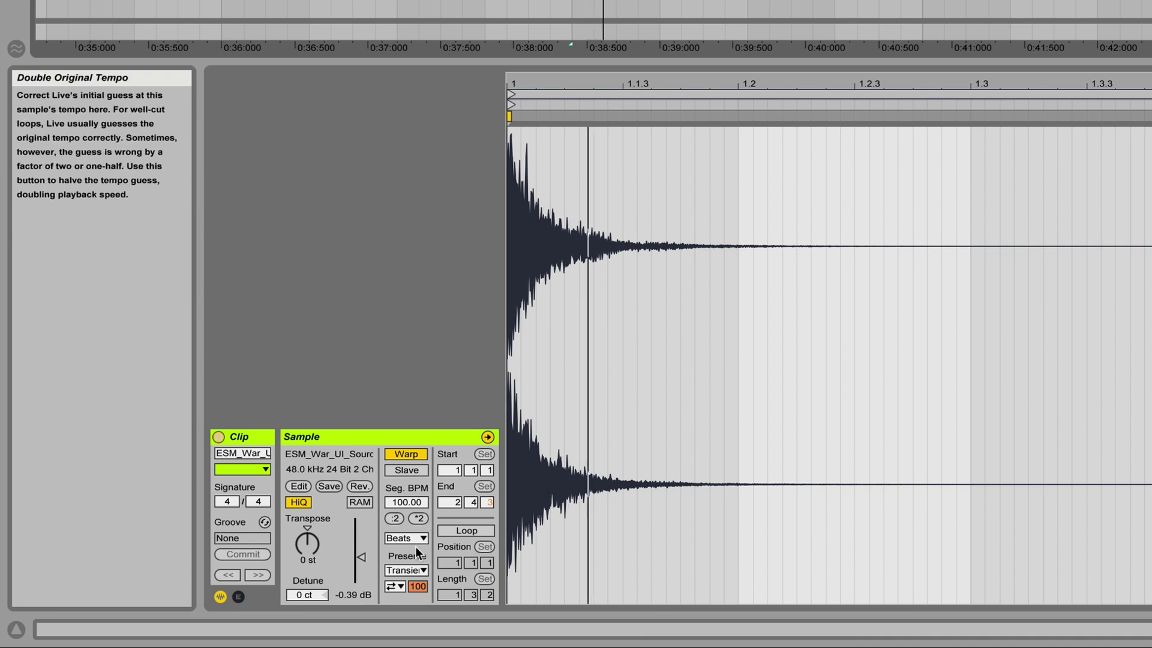
key(space)
Step: Transpose the consolidated mallet clip up 12 semitones and audition it
click(308, 542)
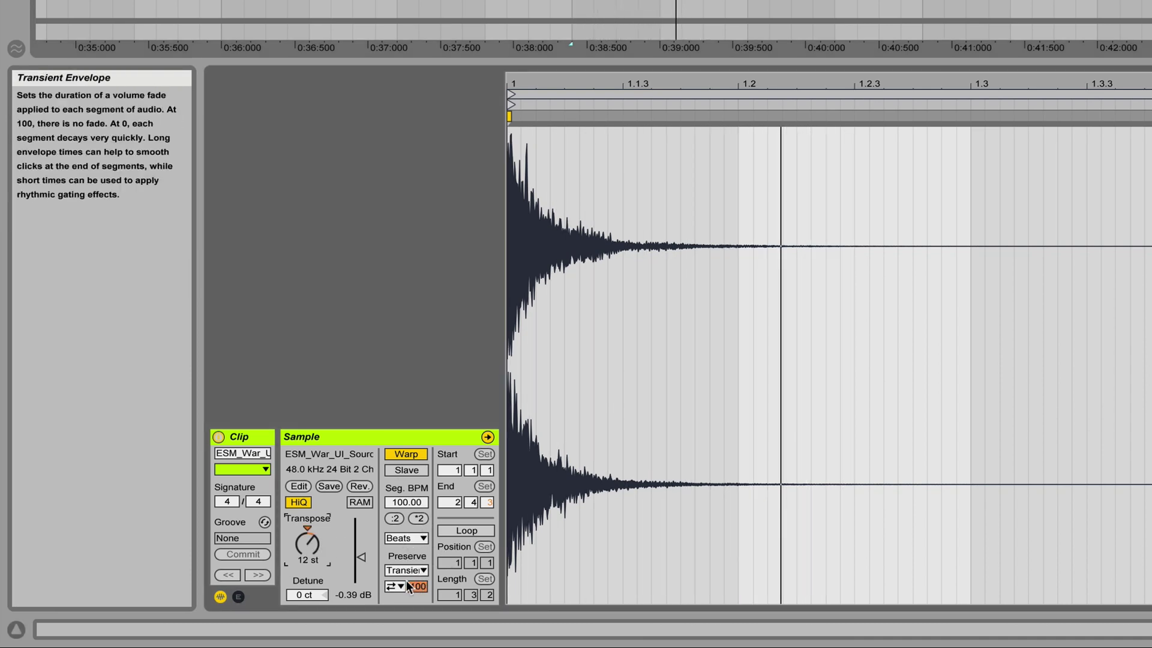
drag(308, 542, 308, 515)
key(space)
key(space)
key(space)
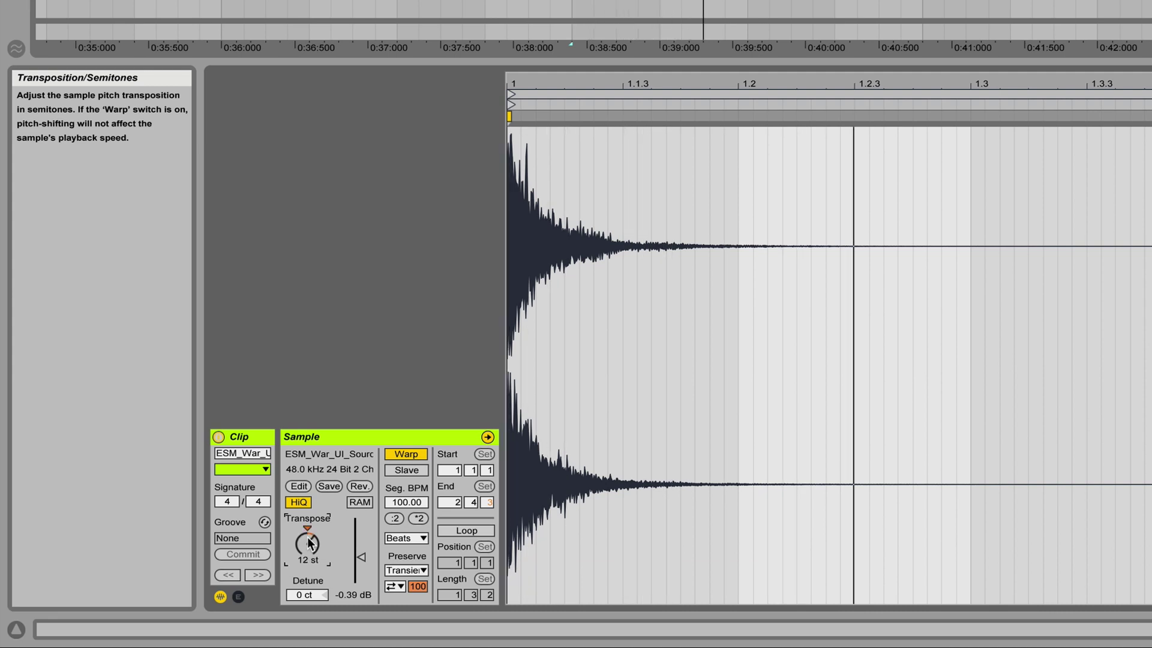
click(422, 538)
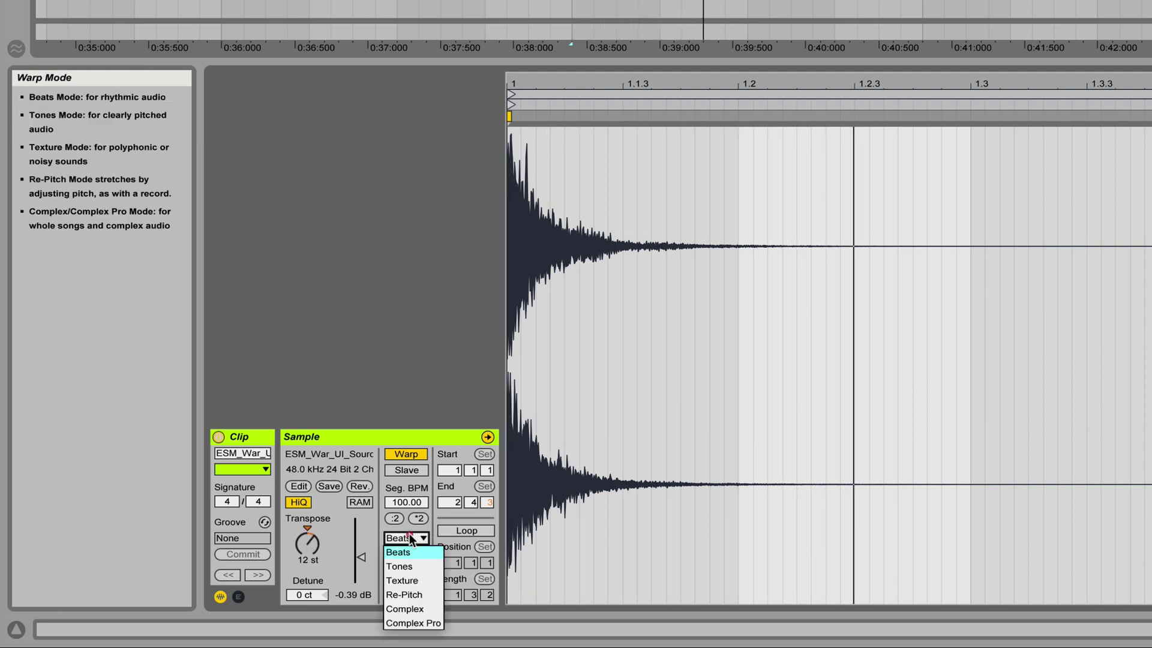
Step: Set the mallet clip to Texture at doubled 200 BPM, trying grain sizes from 2 up to about 63
click(420, 579)
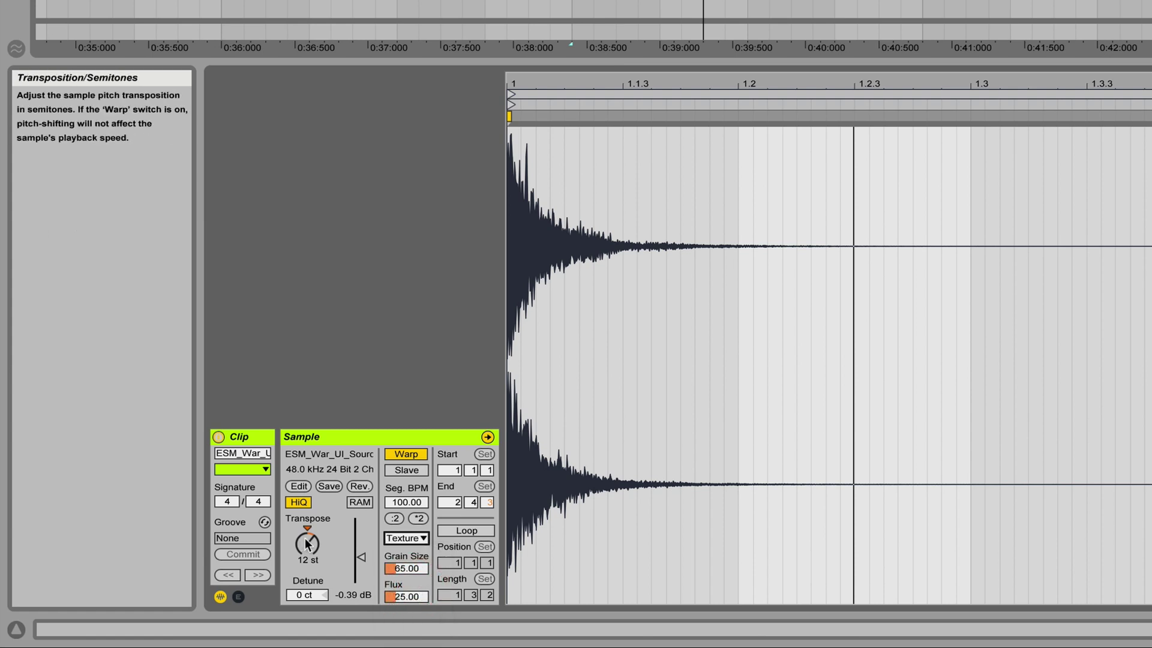
click(419, 519)
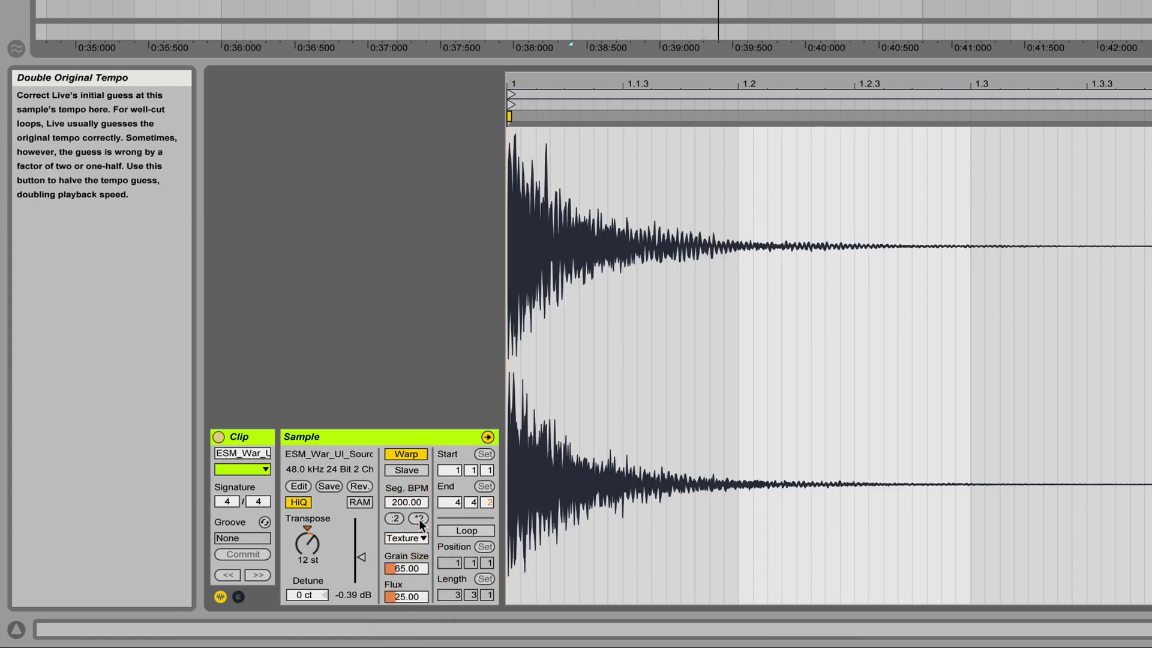
key(space)
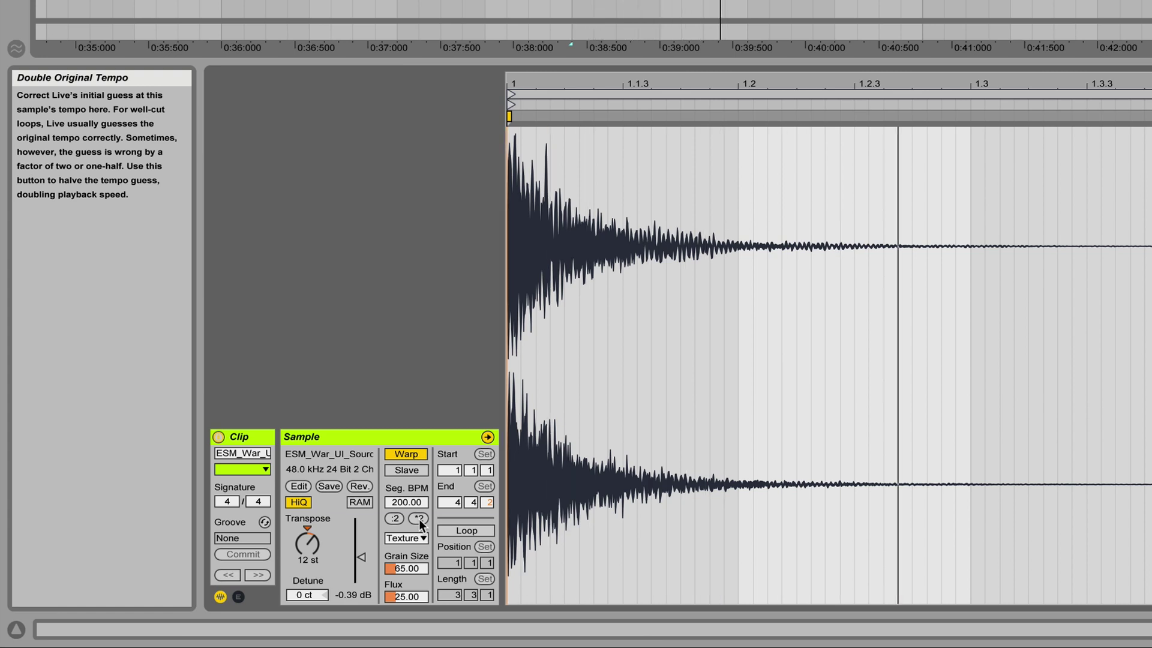
key(space)
key(space)
drag(418, 567, 406, 618)
key(space)
key(space)
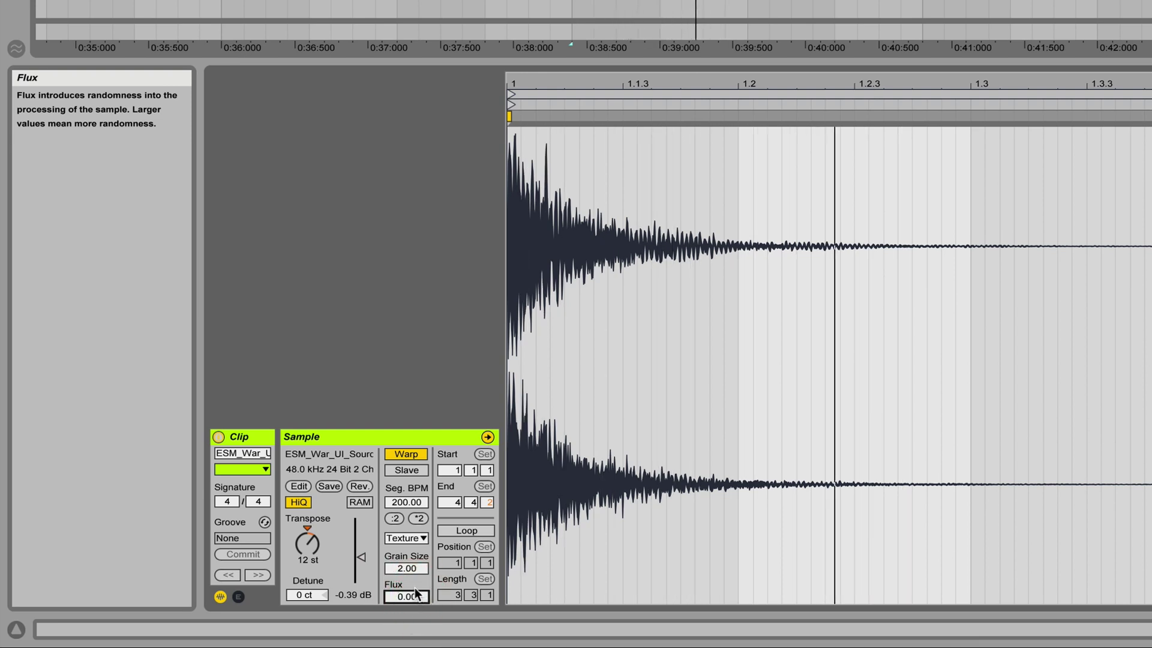
drag(406, 568, 406, 520)
key(space)
key(space)
key(space)
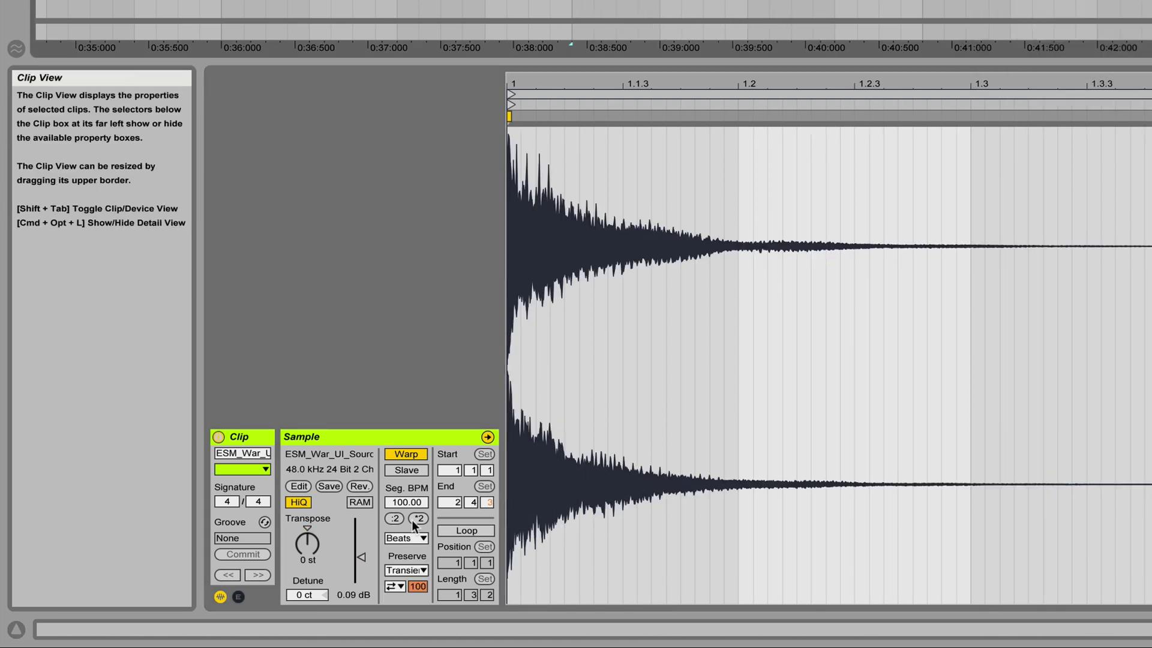
Step: Cycle the mallet clip through Texture and Tones, trying Tones grain sizes 46 and 12
click(406, 538)
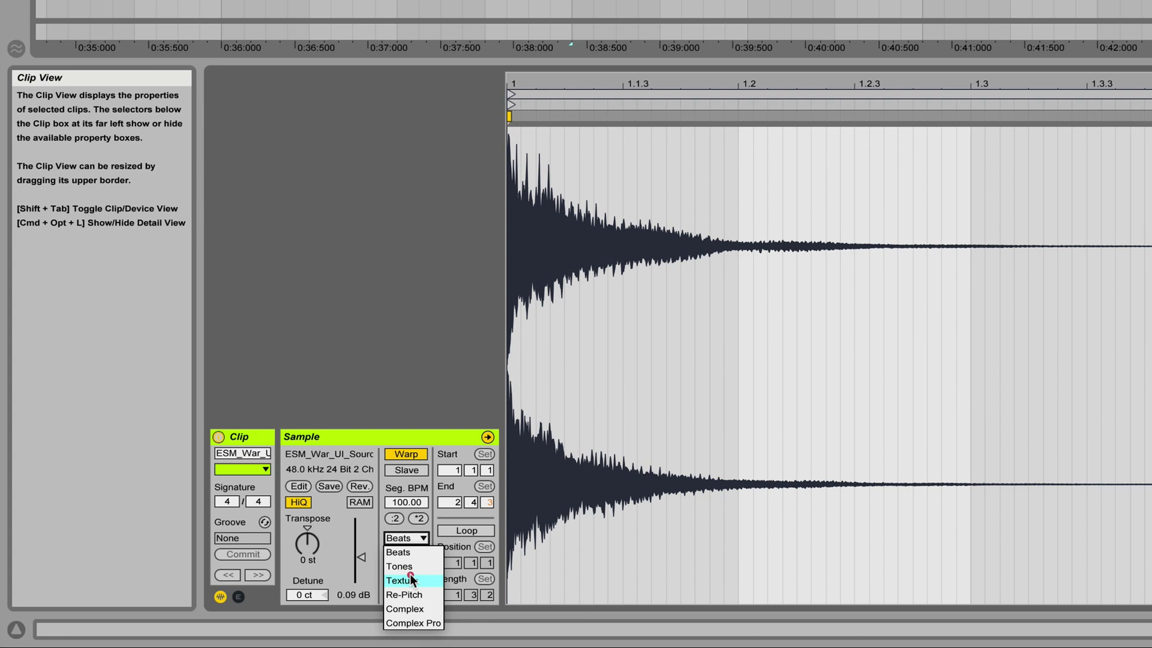
click(410, 577)
click(406, 539)
click(396, 566)
drag(406, 576, 406, 558)
key(space)
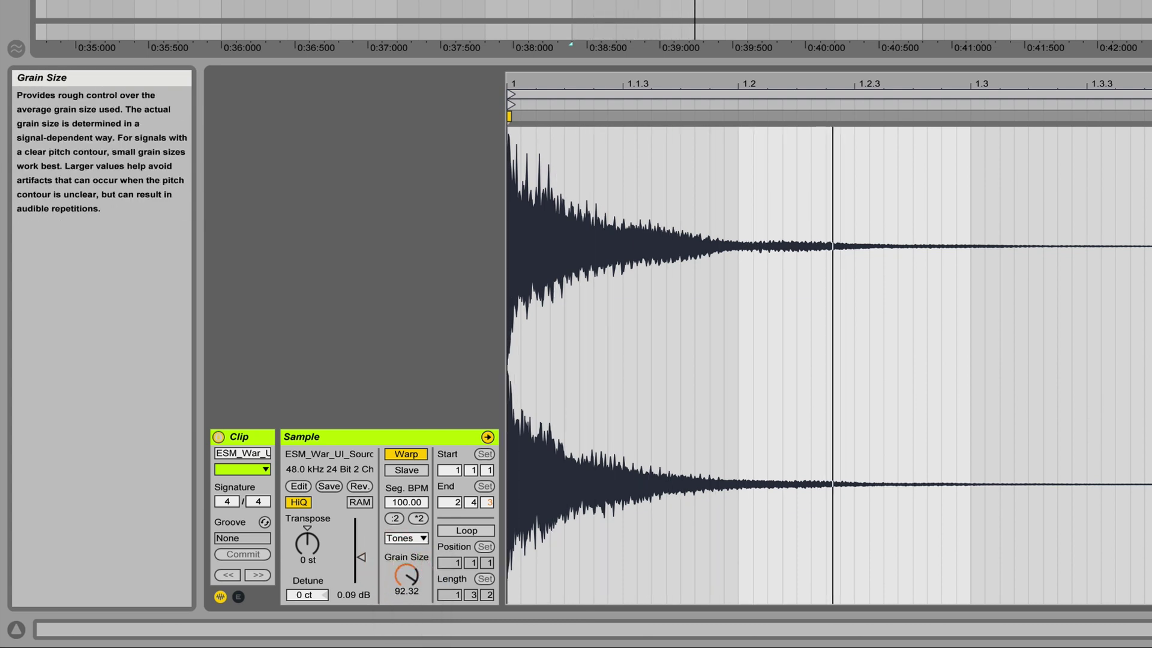
drag(406, 575, 406, 597)
Step: Switch the mallet clip to Beats at doubled 200 BPM, transposed to -12 semitones
click(413, 538)
click(417, 547)
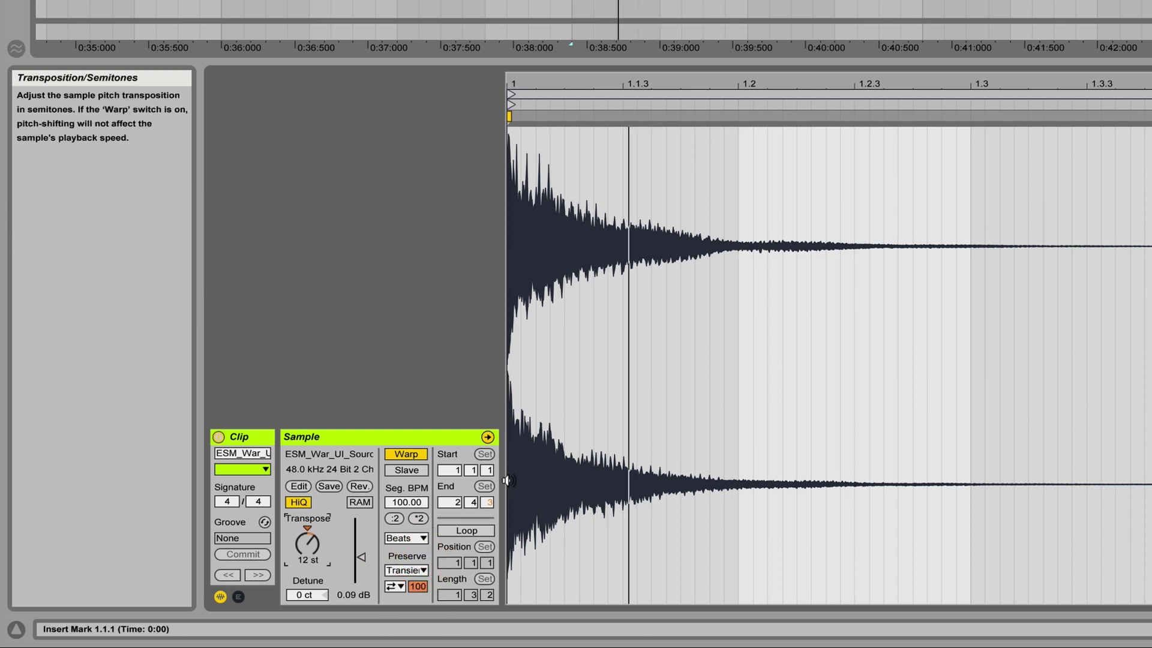
click(418, 519)
drag(329, 523, 336, 607)
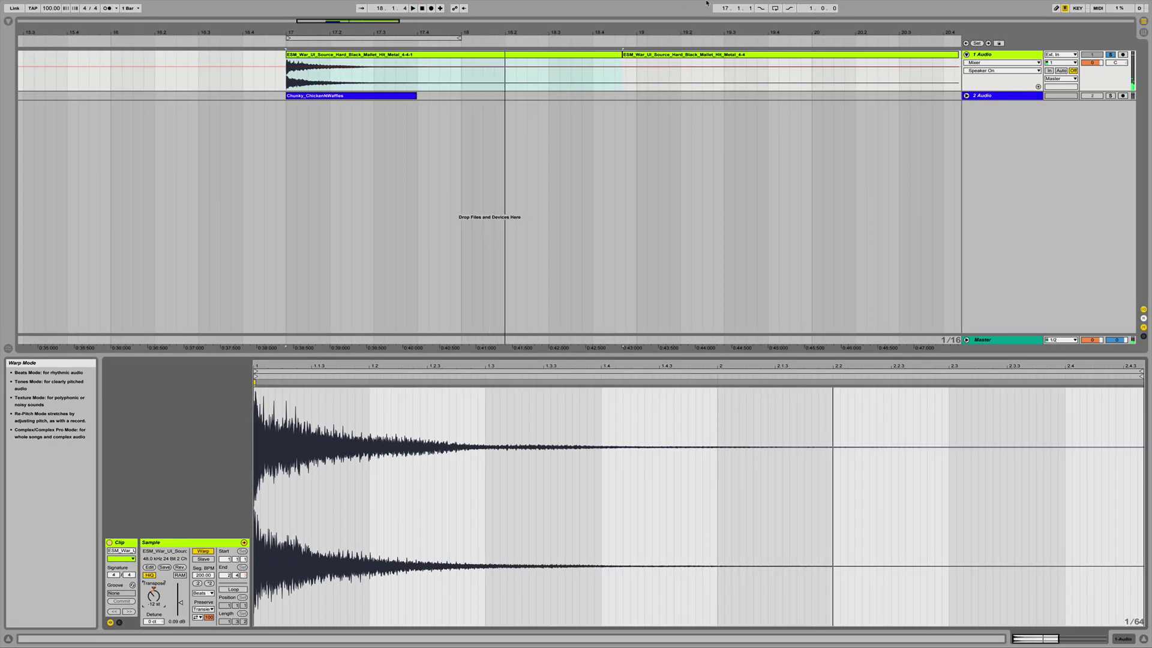
Step: Mute the mallet track and solo Chunky_ChickenNWaffles to audition its vocal clip alone
click(1096, 56)
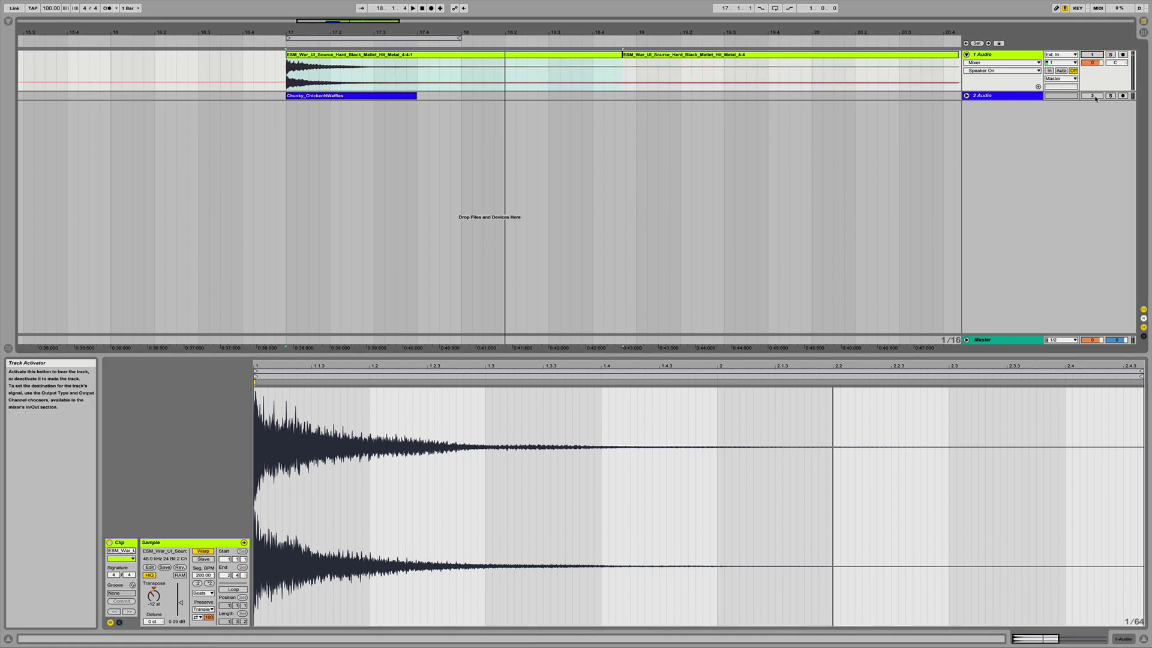
click(966, 95)
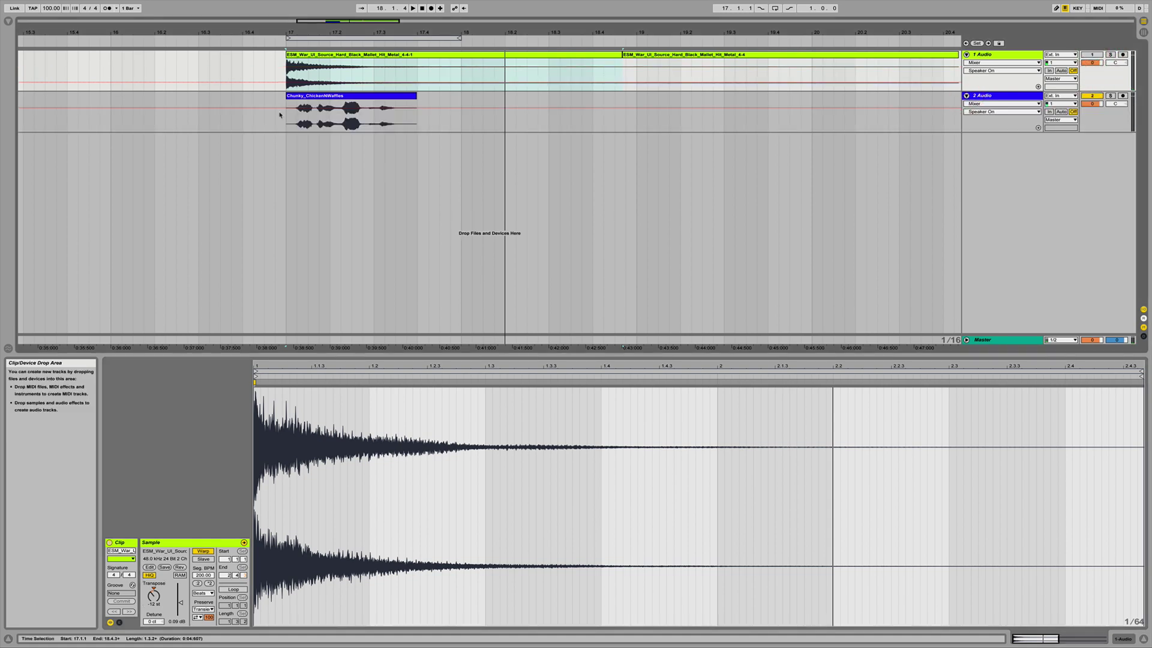
click(285, 123)
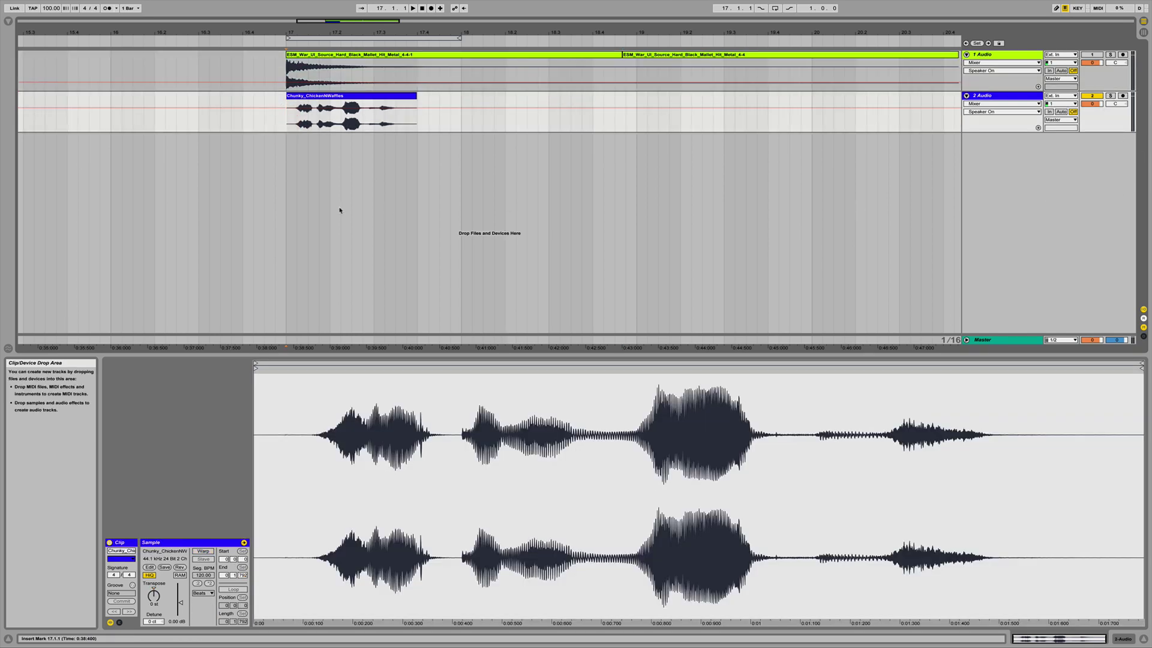
click(331, 97)
key(space)
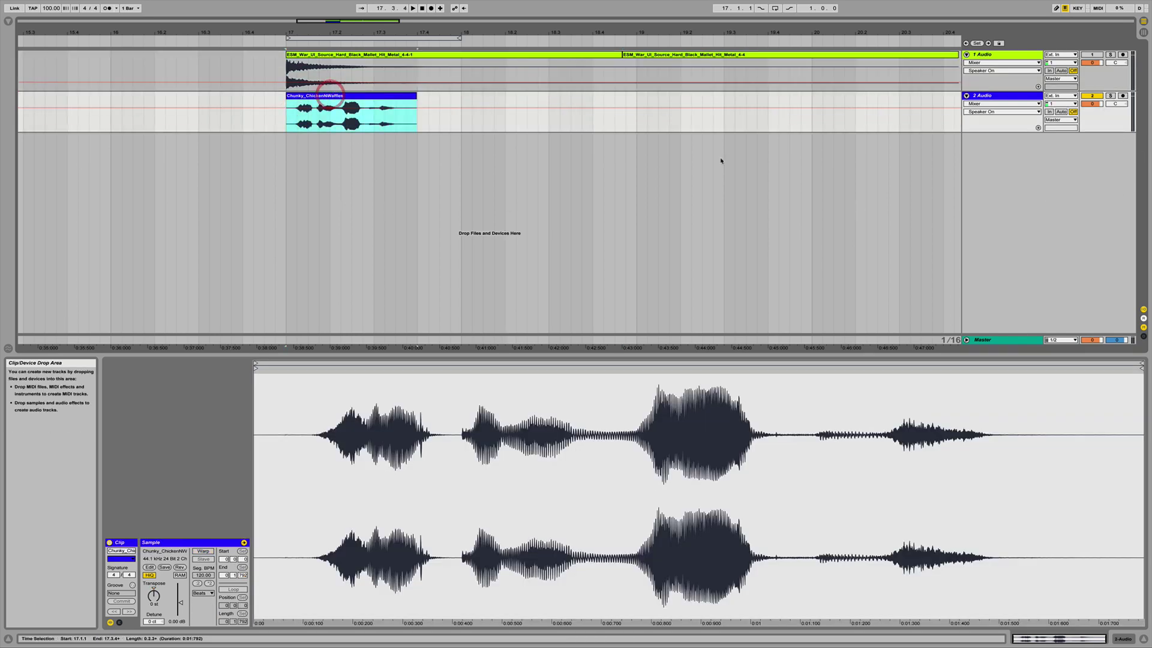
click(1110, 97)
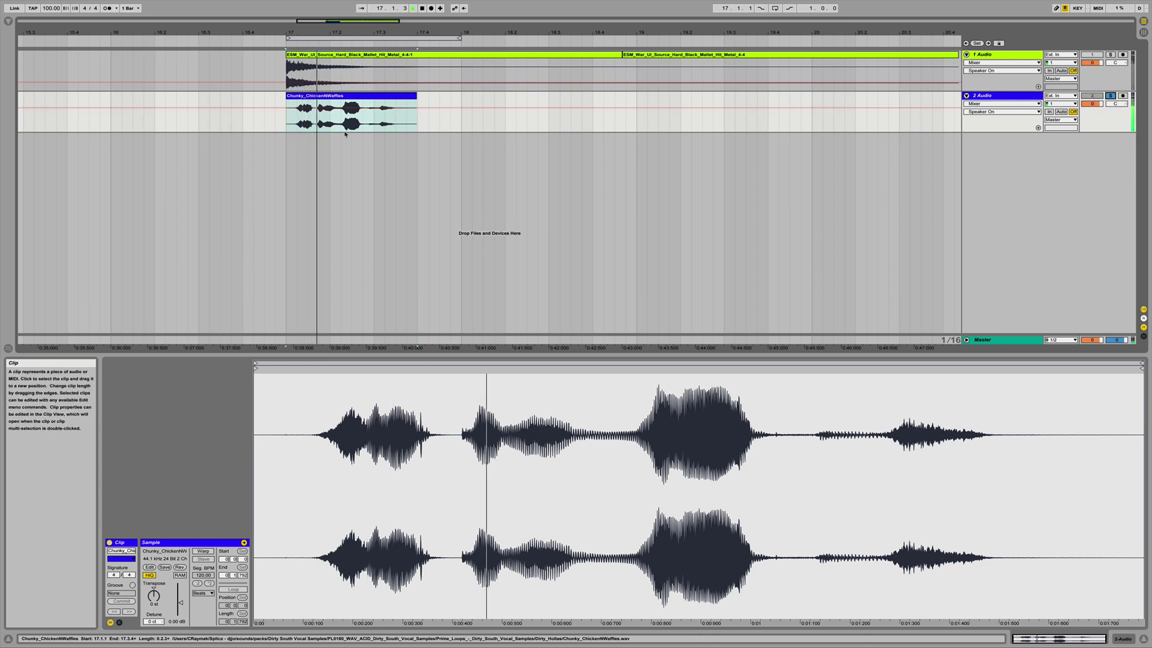
key(space)
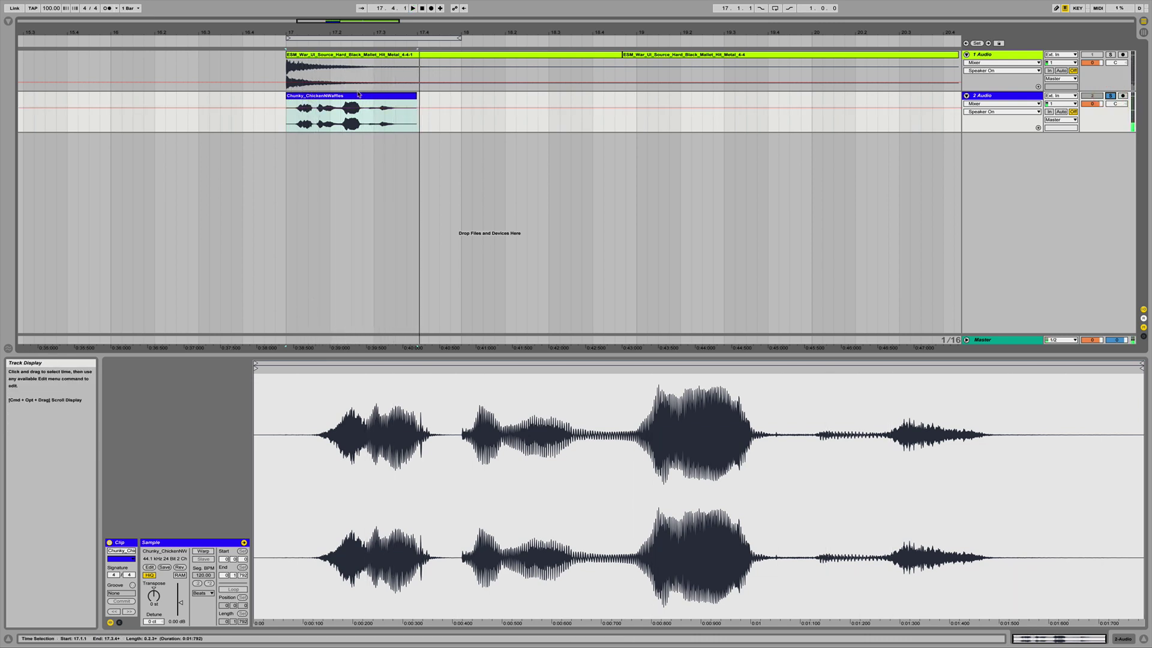
Step: Turn on warping for the vocal clip and set its warp mode to Complex
click(203, 551)
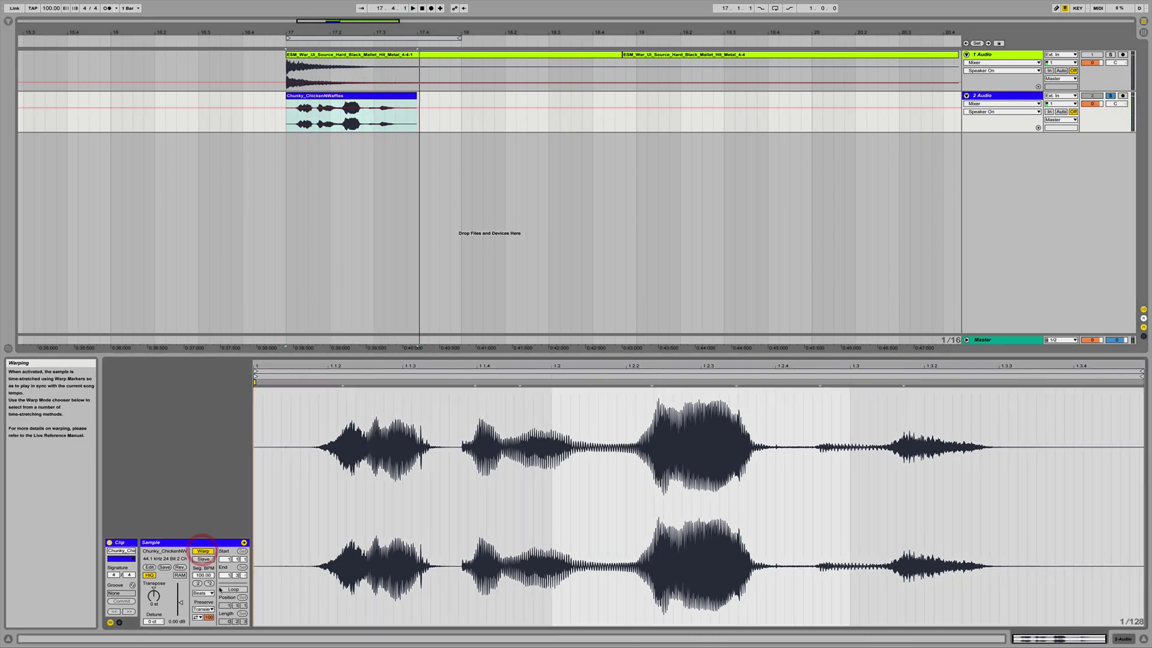
click(203, 592)
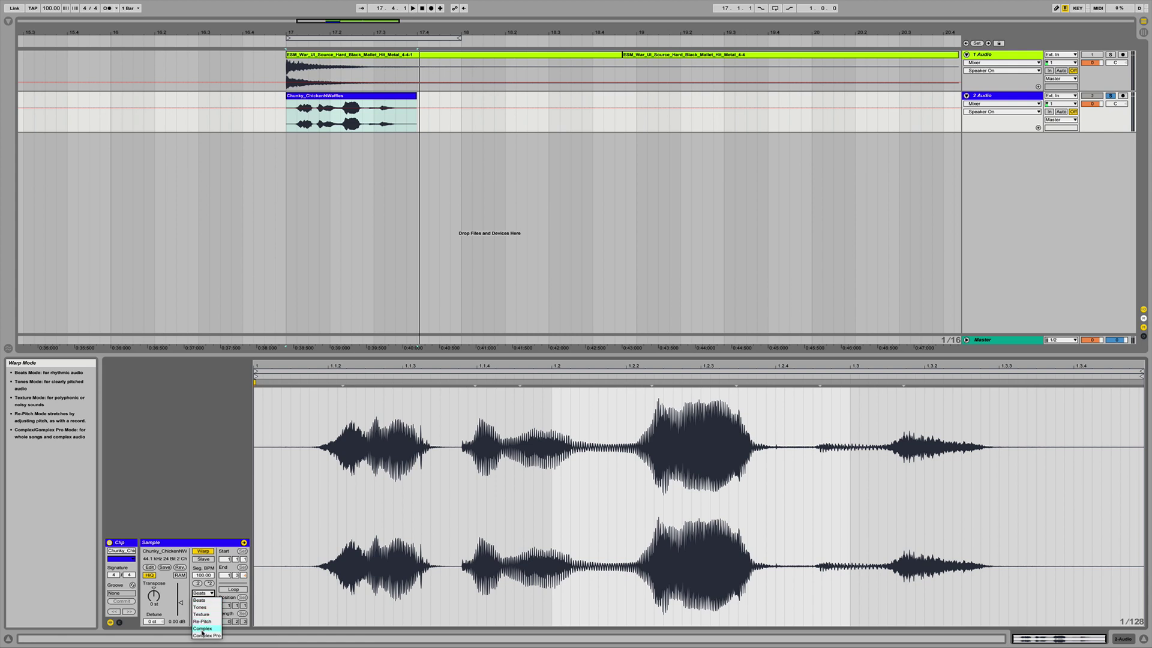
click(202, 629)
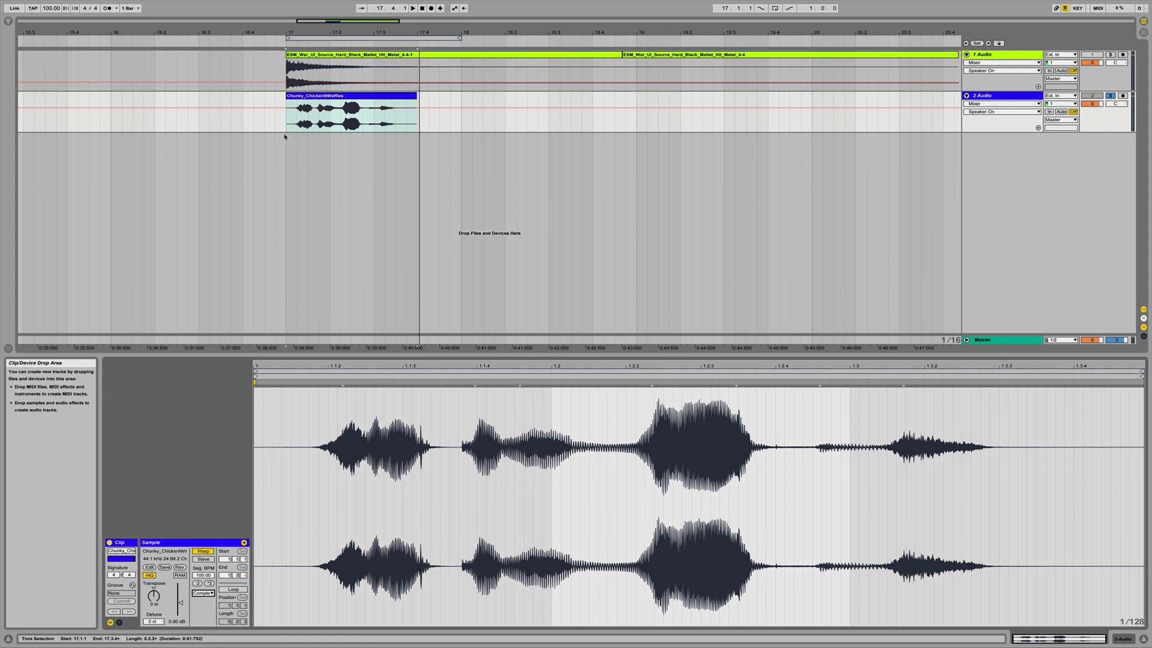
Step: Transpose the Chunky_ChickenNWaffles clip up 12 semitones
click(287, 123)
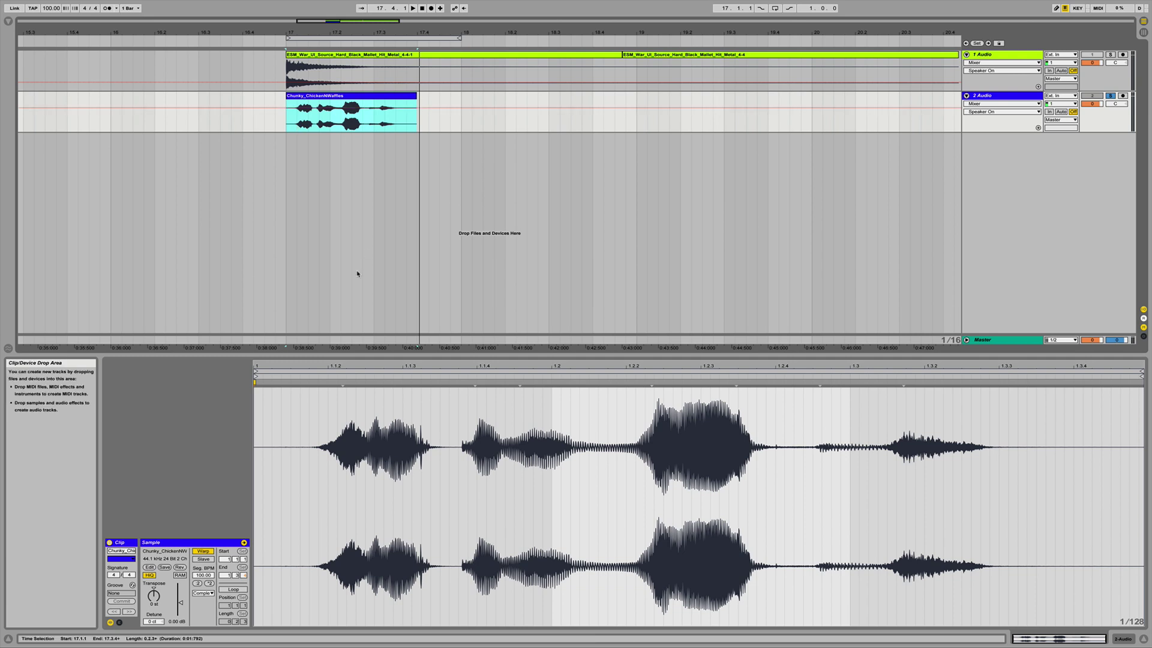
click(157, 598)
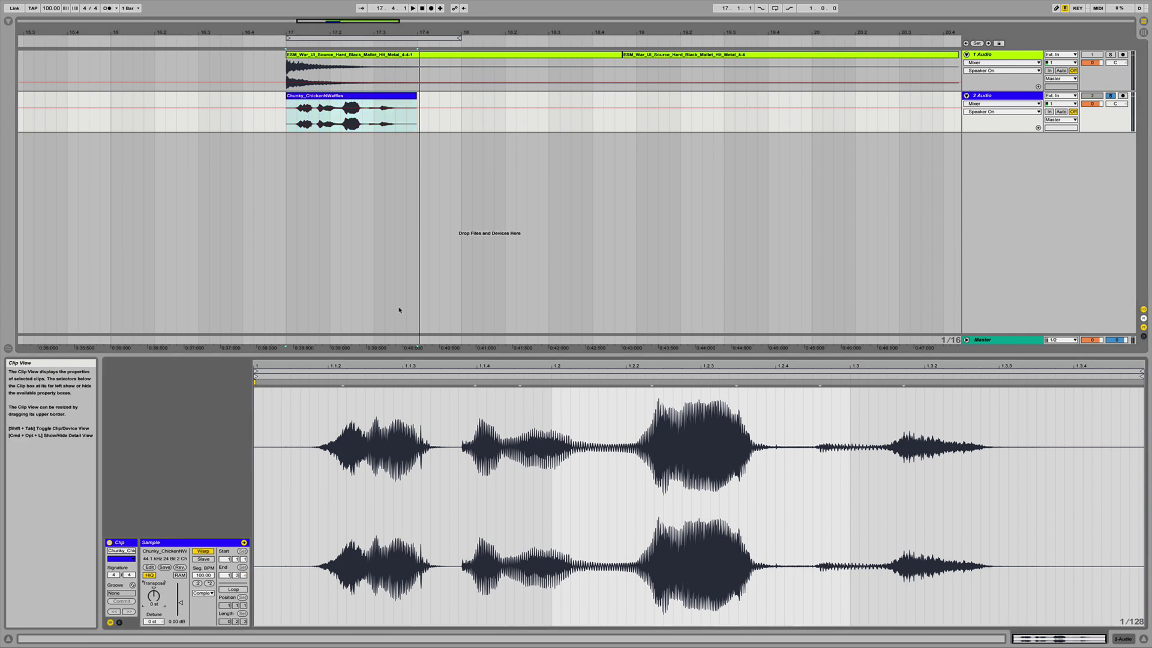
click(325, 98)
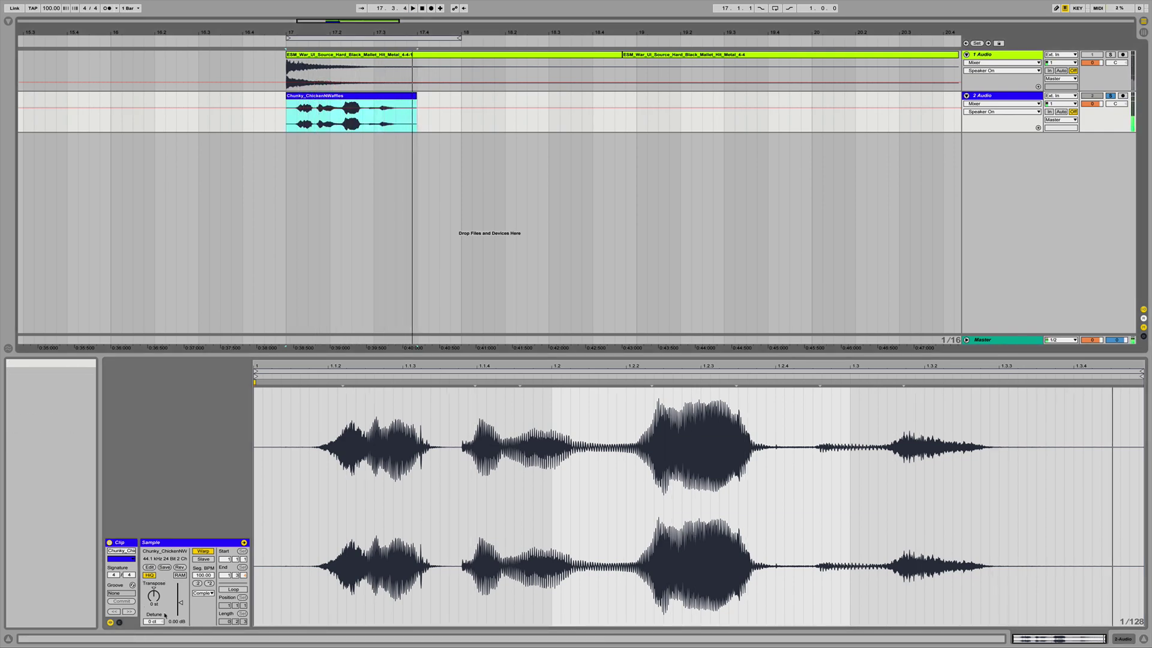
click(155, 595)
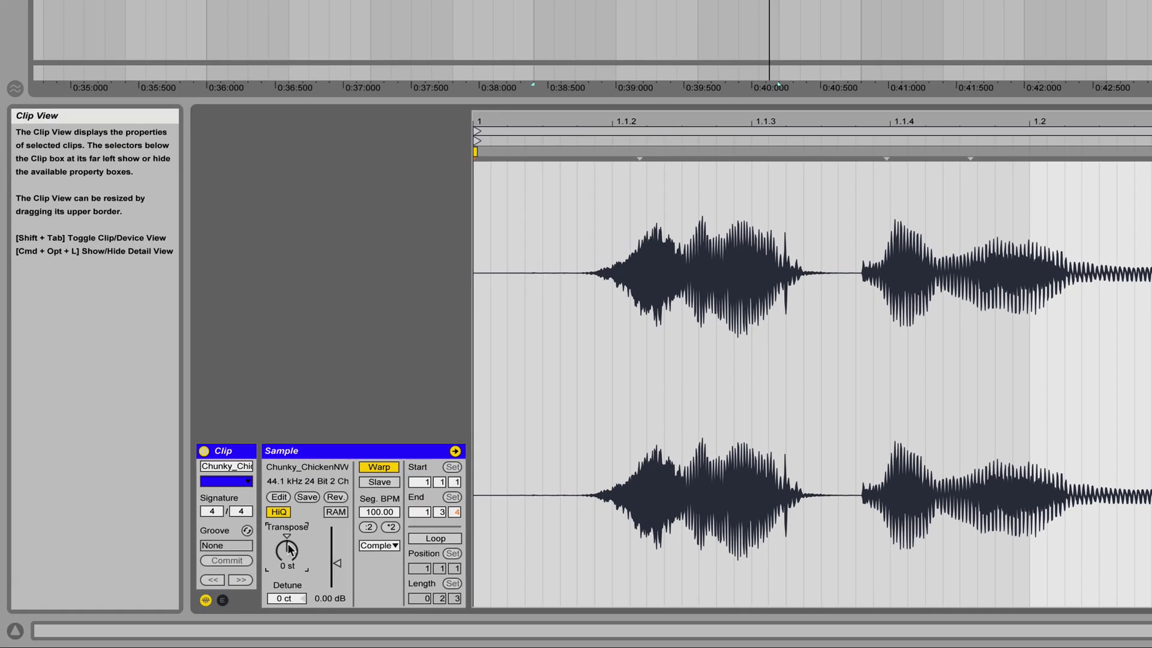
drag(155, 595, 155, 595)
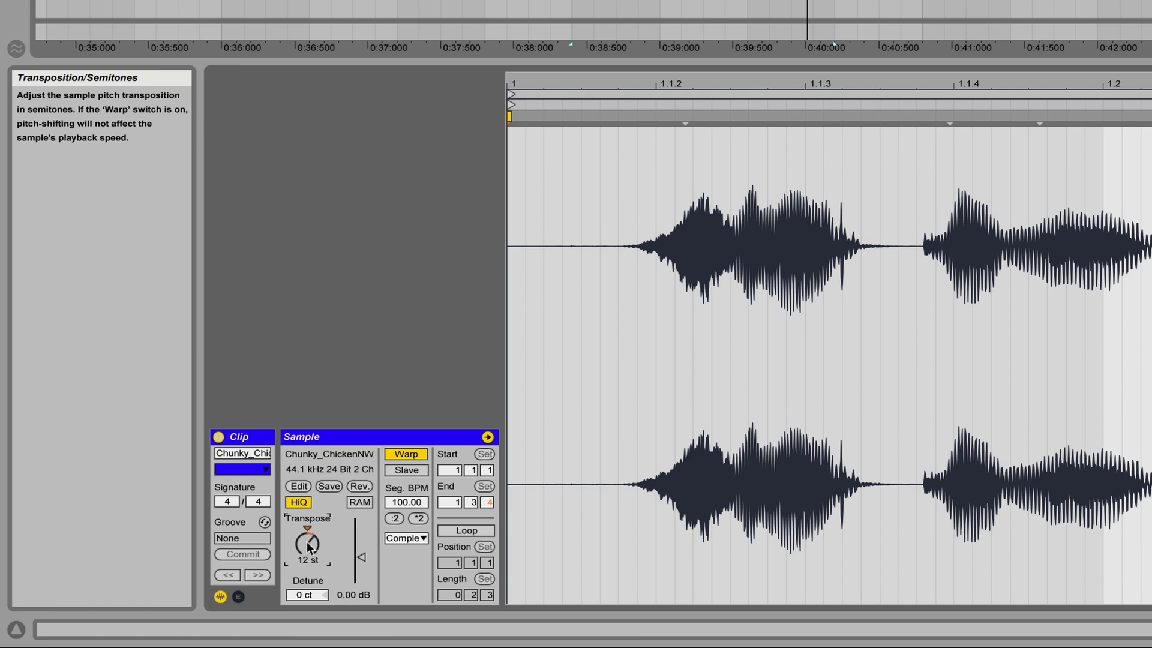
click(417, 538)
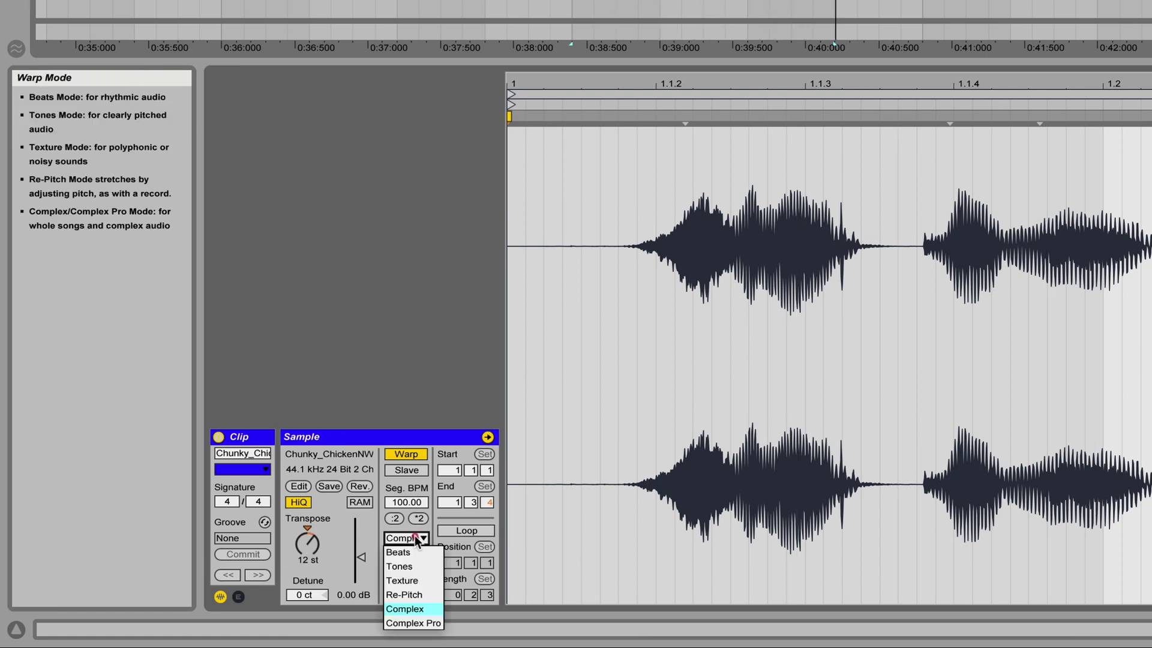
click(418, 622)
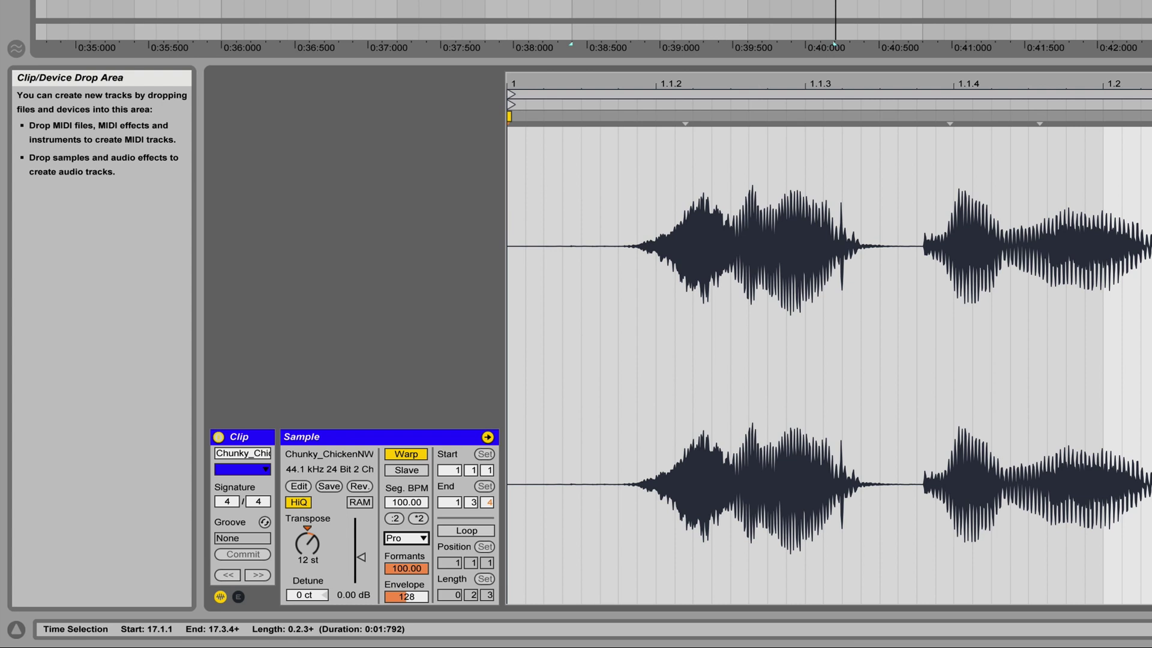
key(space)
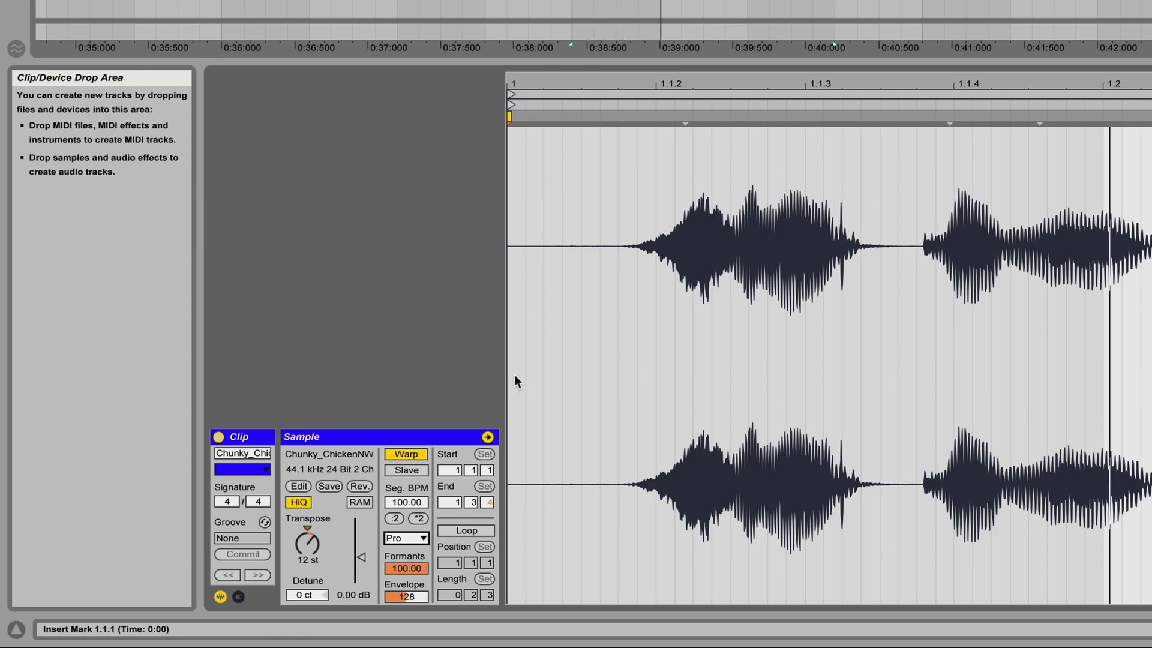
click(406, 538)
Step: Set the vocal clip to Complex Pro with Formants near 35, Envelope 256 and Seg. BPM 200
click(400, 609)
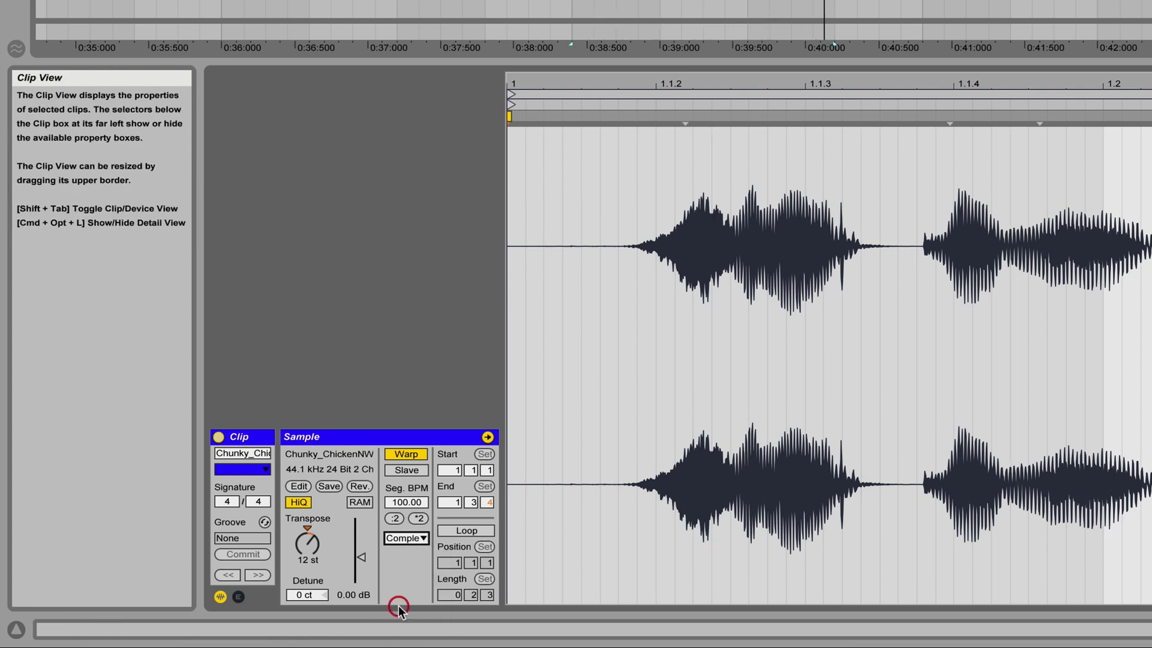
click(412, 540)
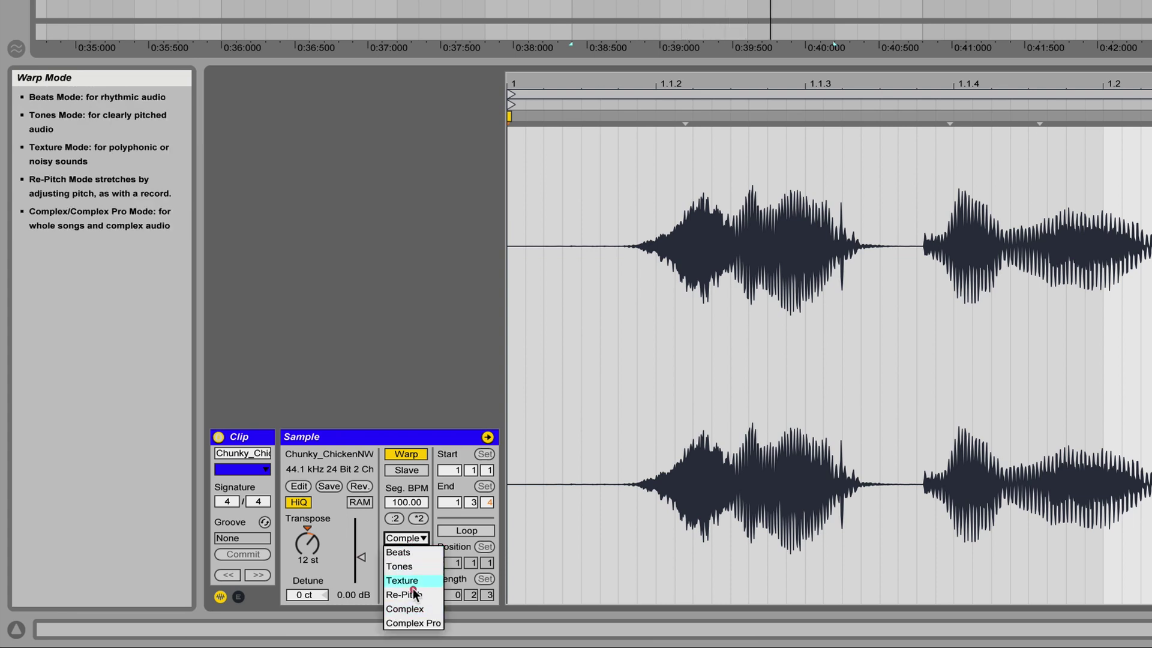
click(401, 623)
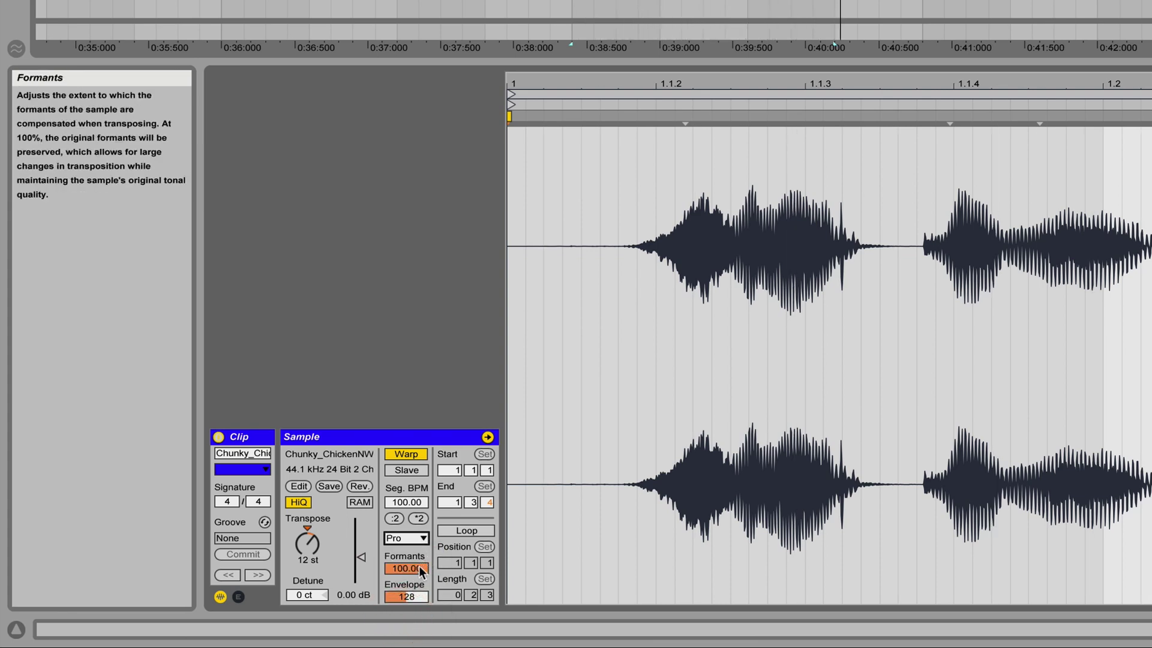
drag(419, 566, 407, 594)
click(407, 598)
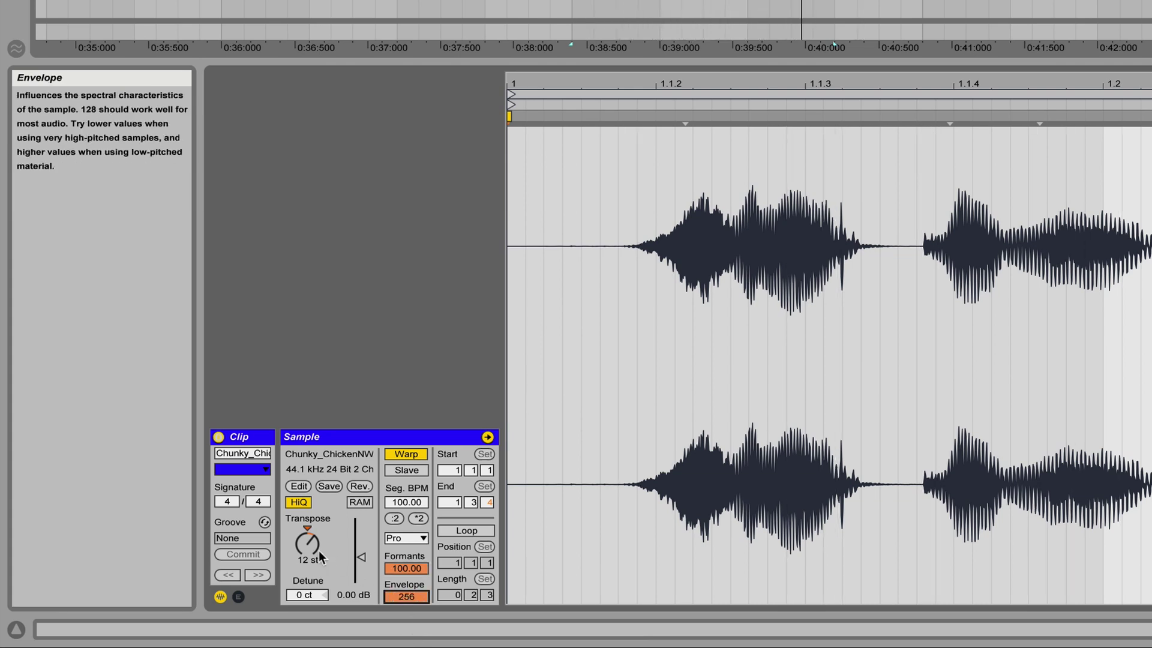
click(409, 597)
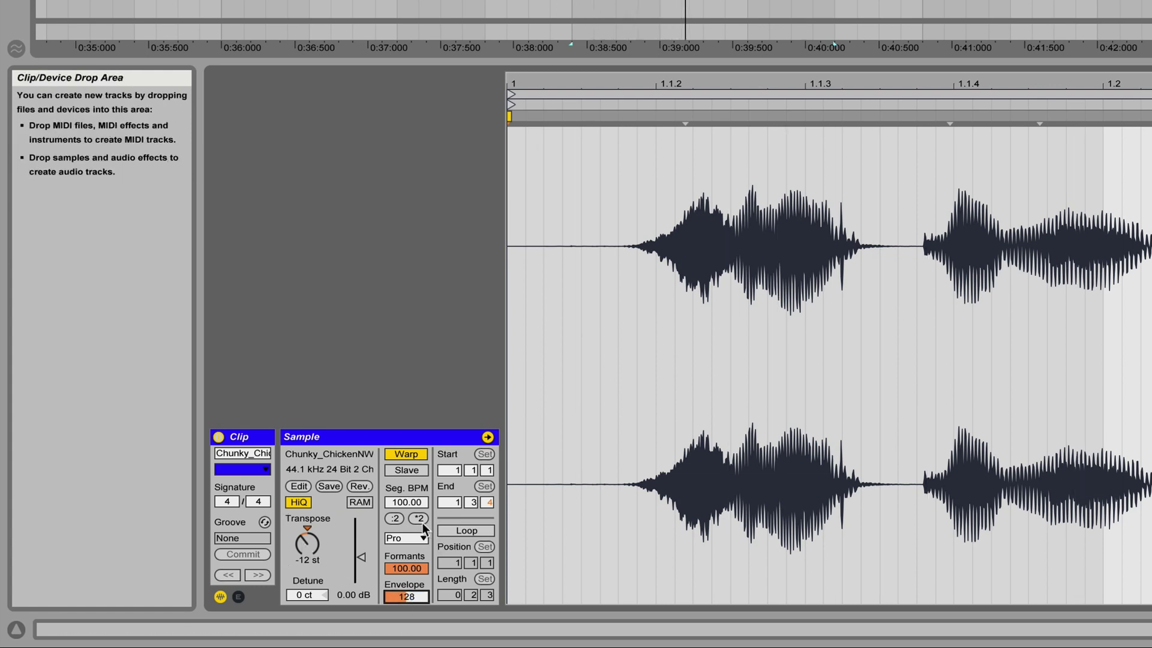
mouse_move(410, 568)
mouse_down()
mouse_move(410, 645)
mouse_move(414, 557)
mouse_up()
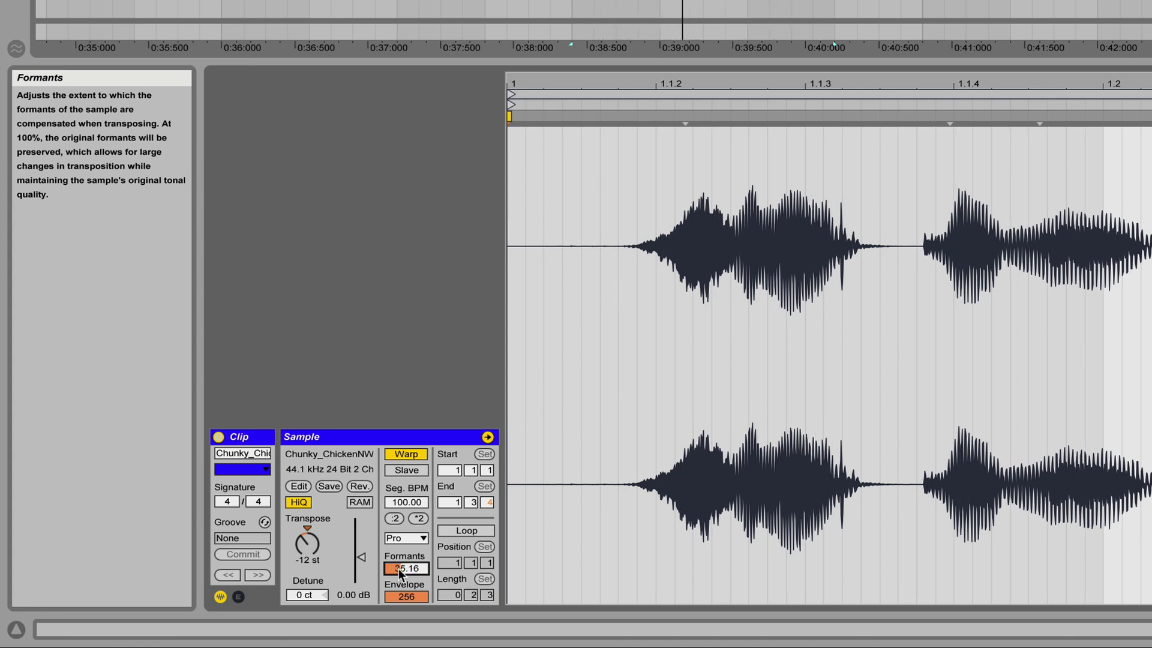
click(422, 518)
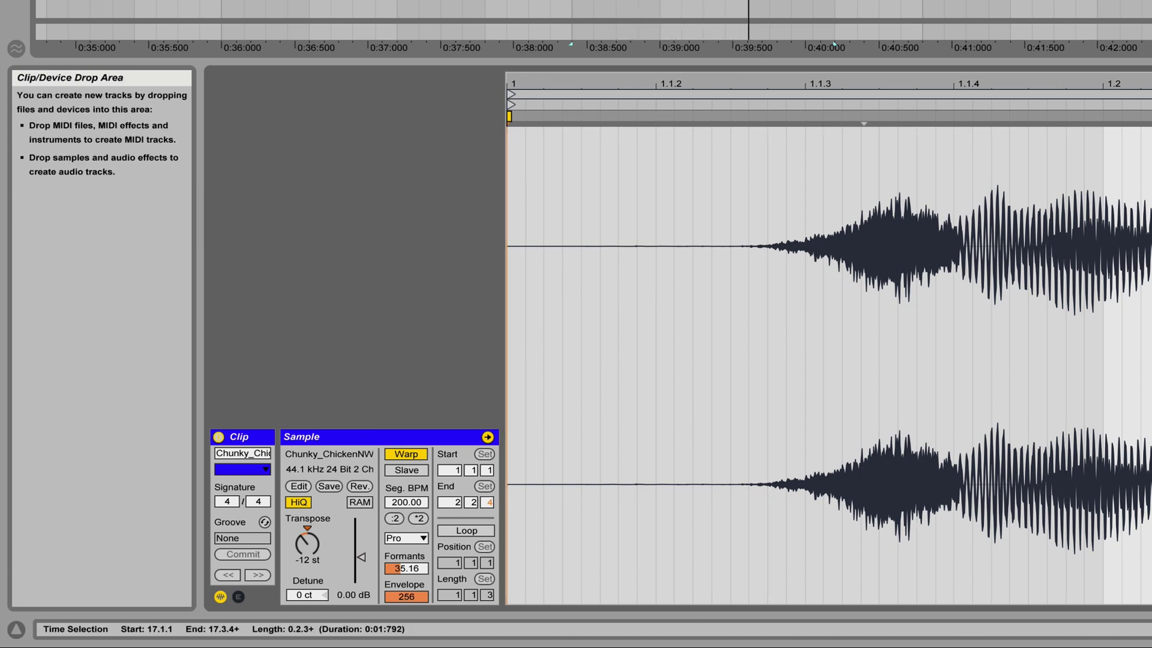
Step: Settle the vocal clip at 0 st, Formants 73.44 and Envelope 174, then select the mallet clip
click(415, 569)
key(Delete)
key(space)
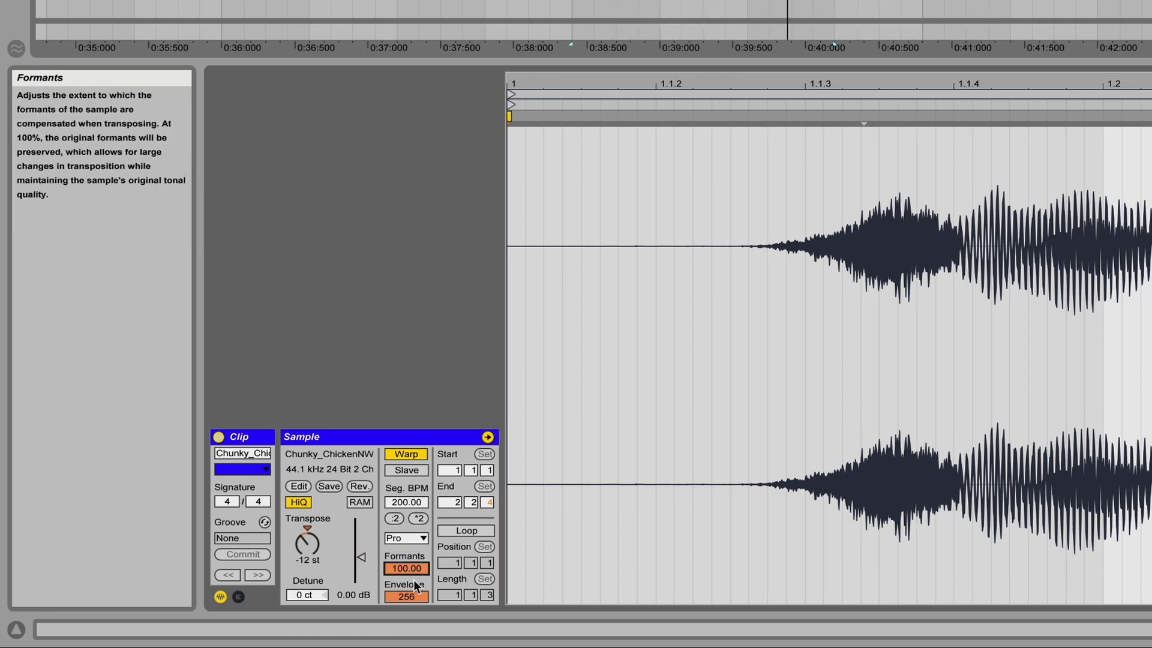
drag(415, 569, 415, 577)
click(303, 543)
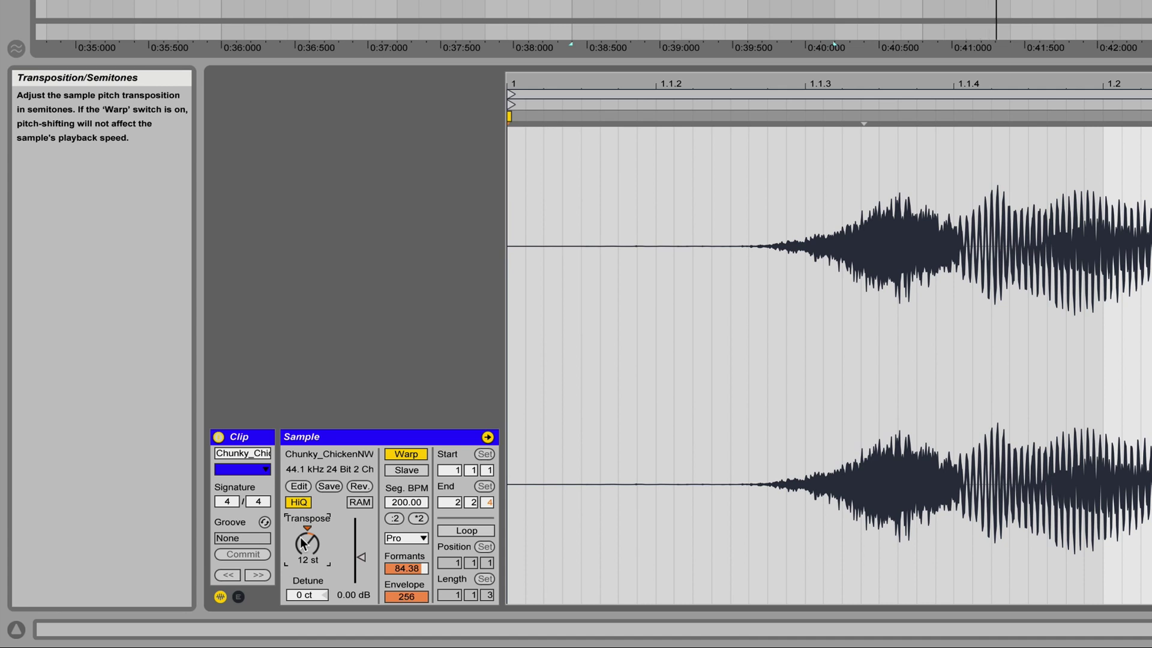
drag(420, 568, 419, 600)
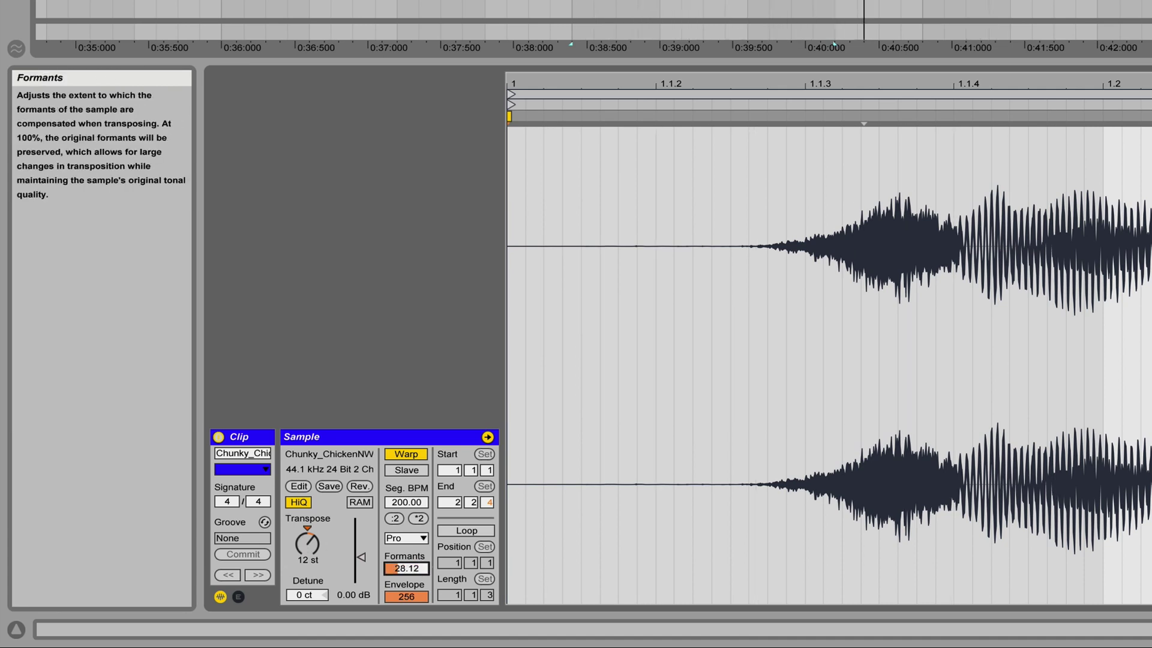
click(321, 546)
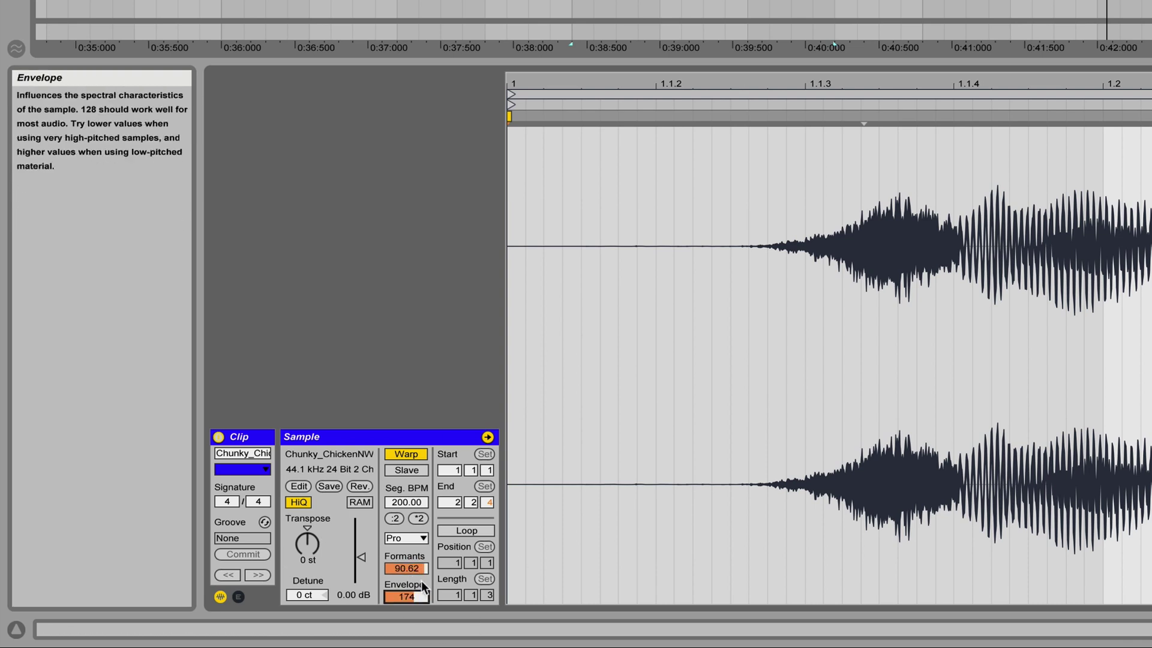
drag(407, 568, 407, 577)
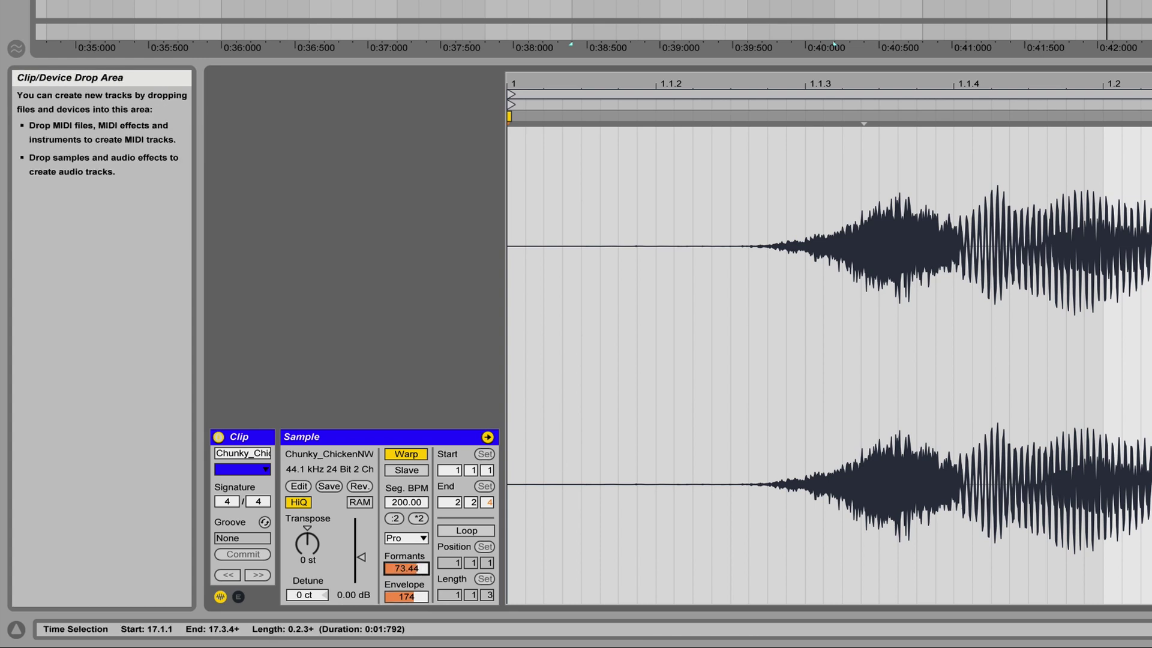
click(600, 2)
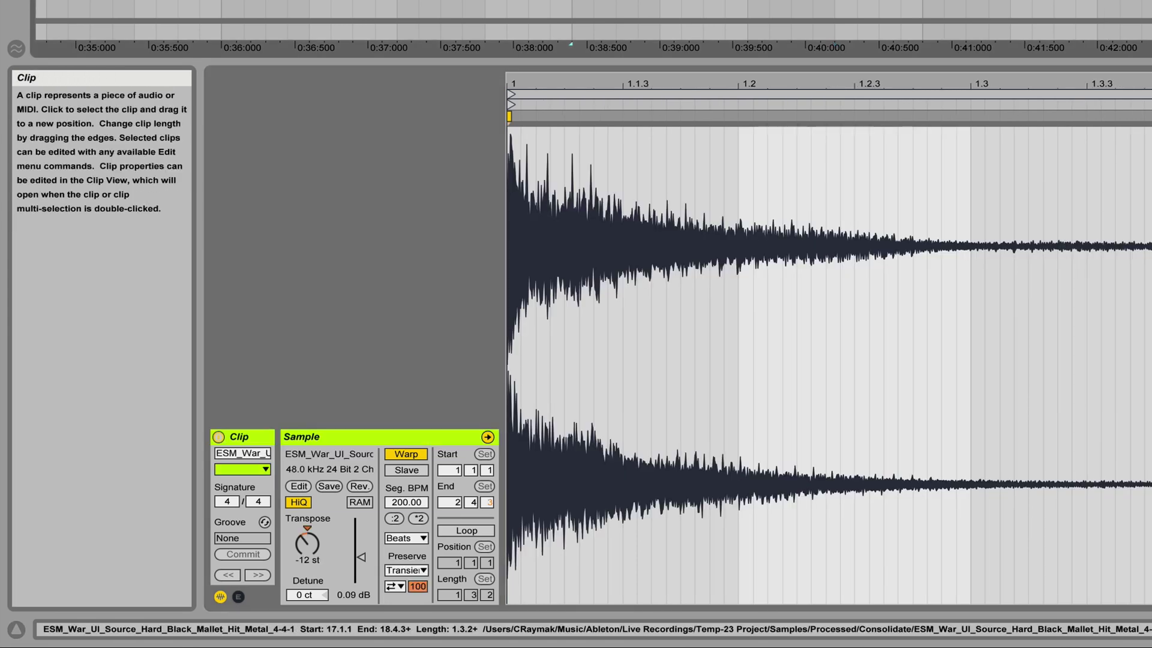
Step: Warp the mallet clip in Complex Pro, trying Formants around 39 and a 12 st transpose
click(406, 538)
click(408, 622)
drag(412, 566, 412, 607)
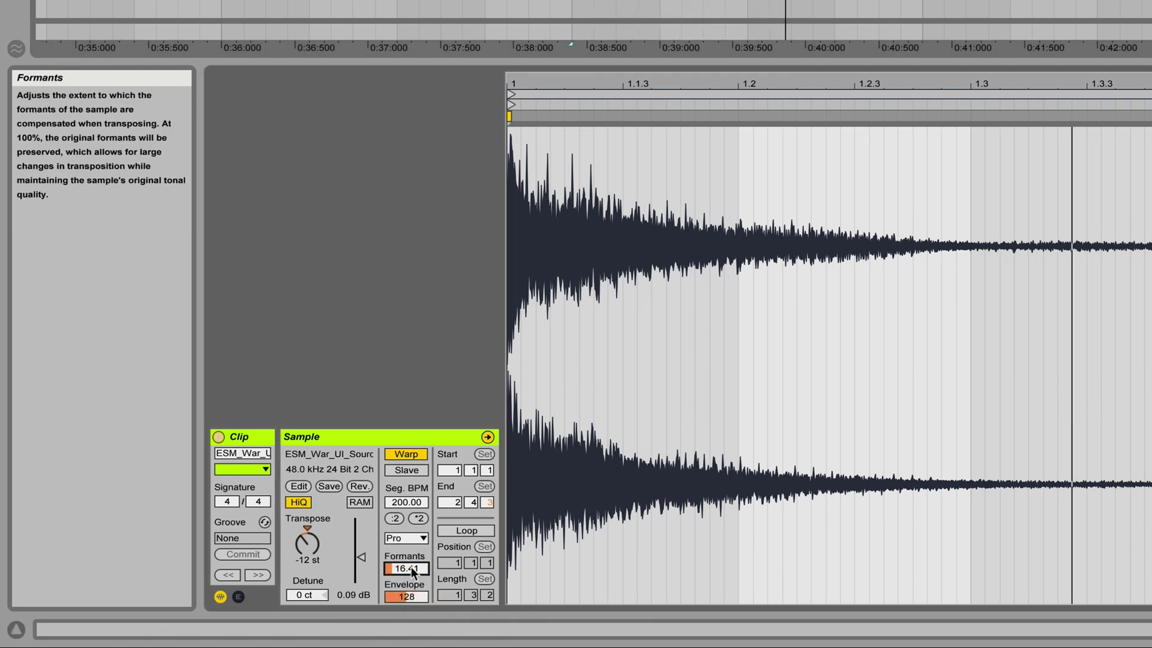
double_click(308, 542)
key(space)
key(space)
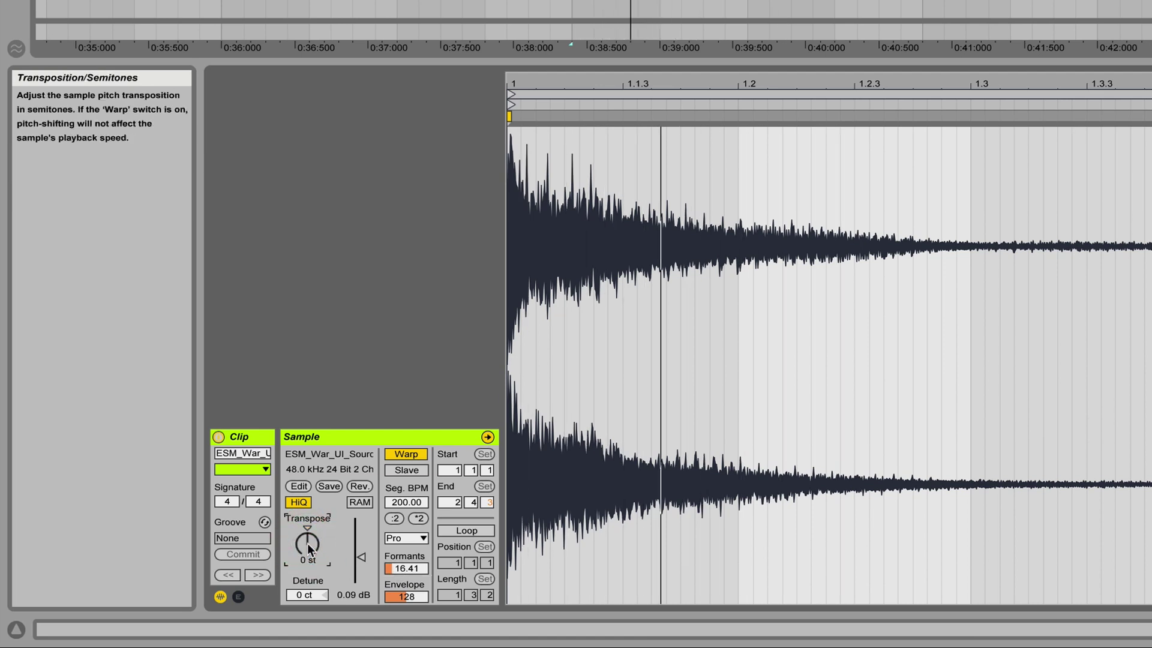
drag(310, 547, 309, 526)
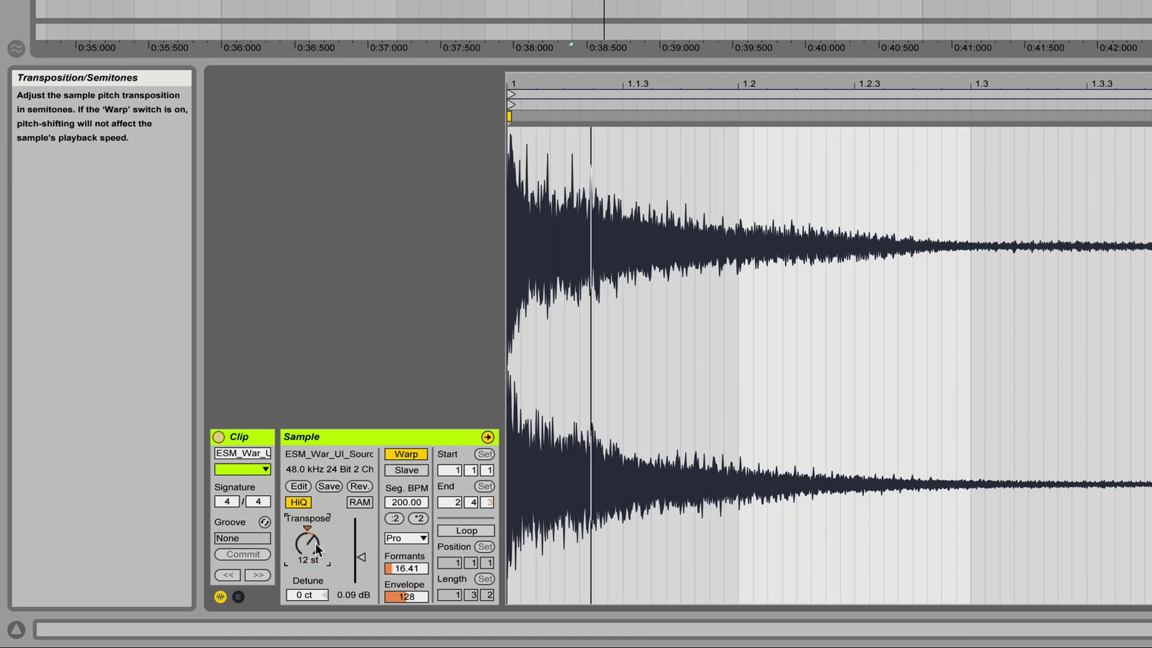
click(417, 514)
double_click(413, 568)
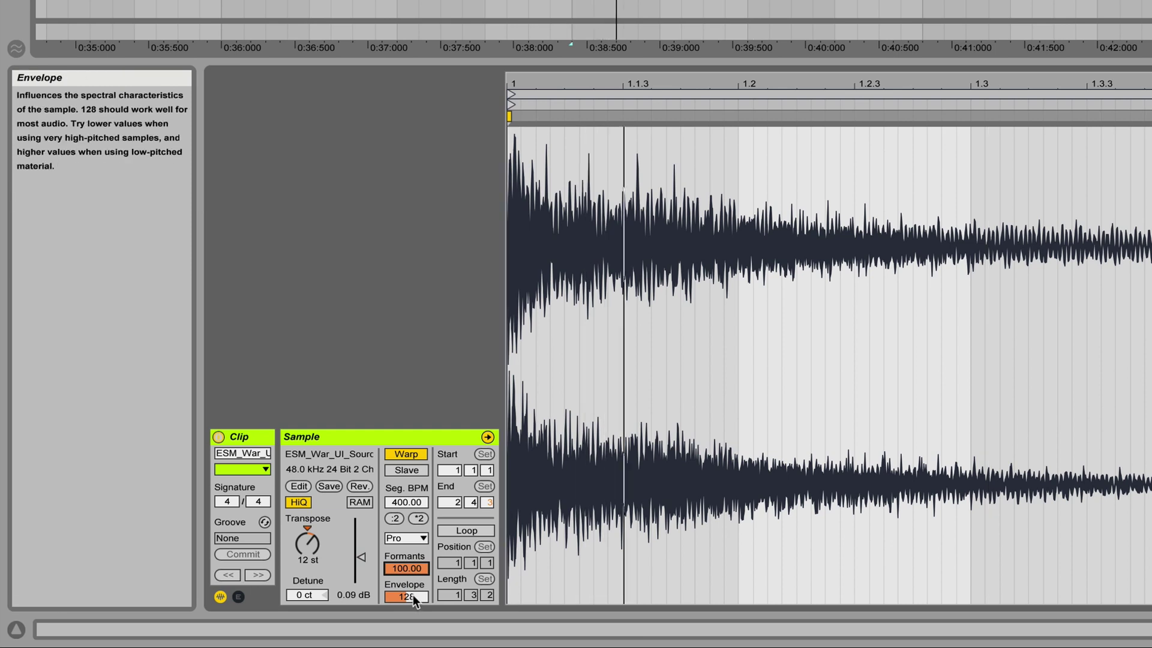
Step: Set Envelope to 8, transpose to -12 st, Formants about 35, and tempo back to 100 BPM
text(8)
drag(410, 570, 410, 540)
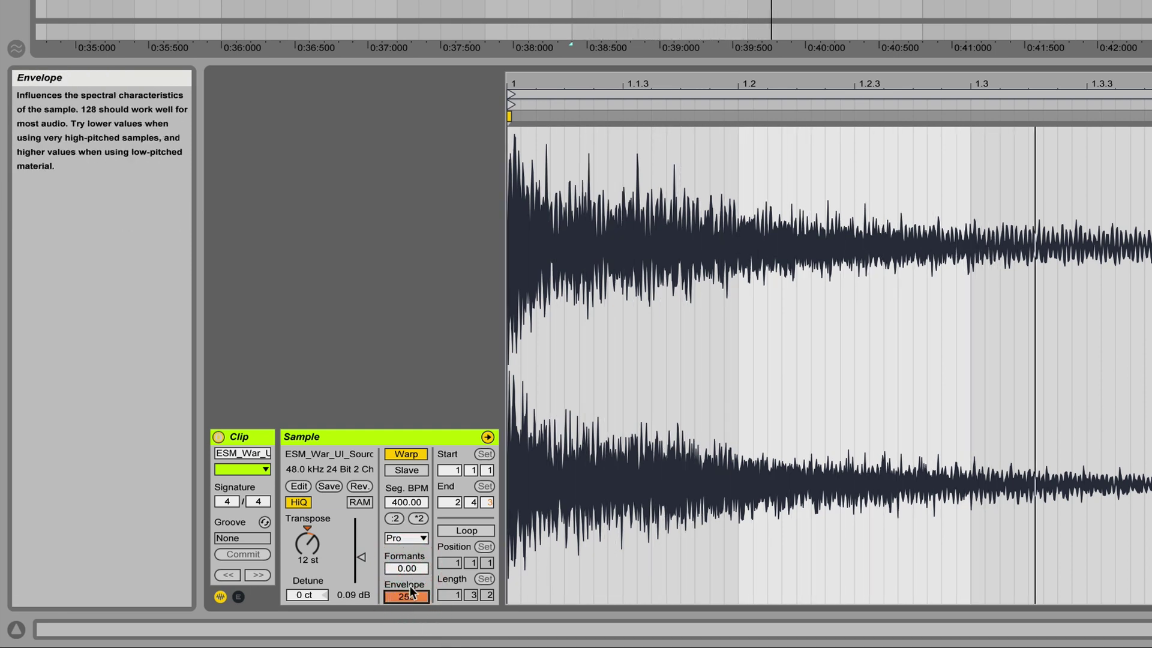
click(415, 570)
key(Delete)
drag(312, 539, 312, 567)
key(space)
key(space)
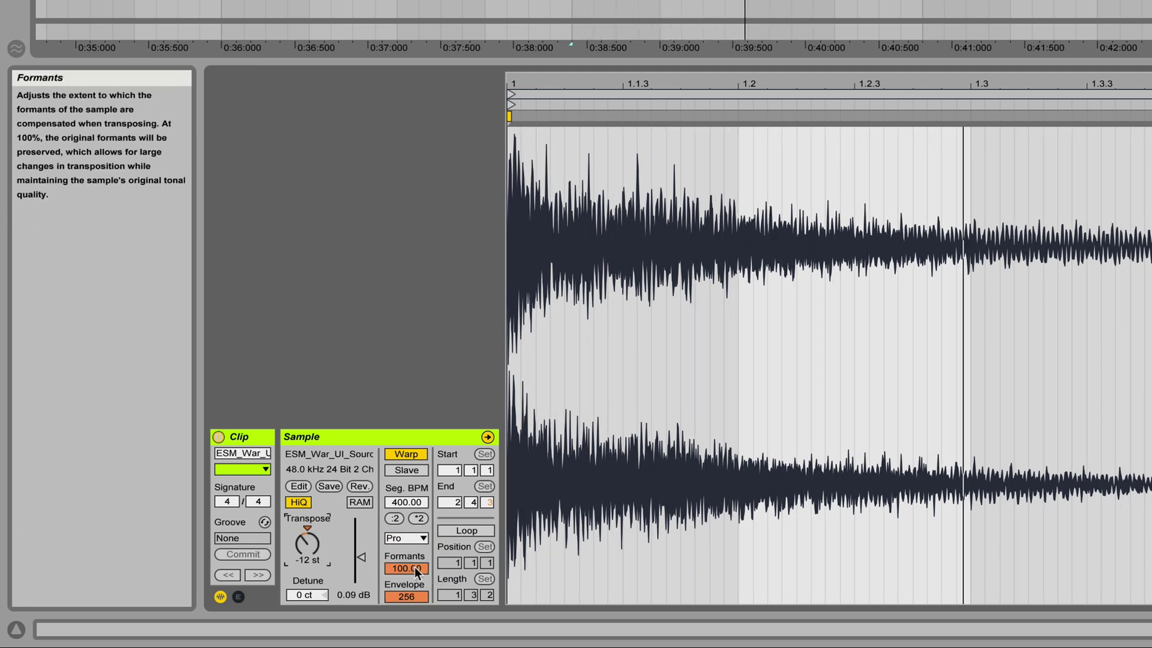
drag(415, 567, 414, 621)
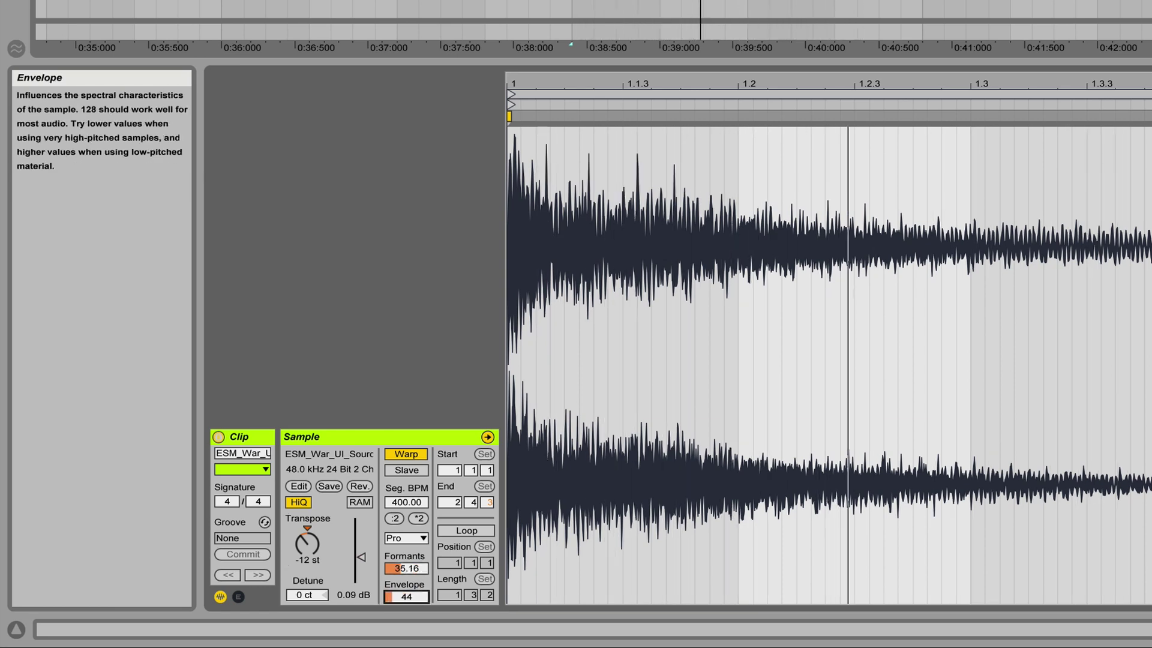
double_click(394, 518)
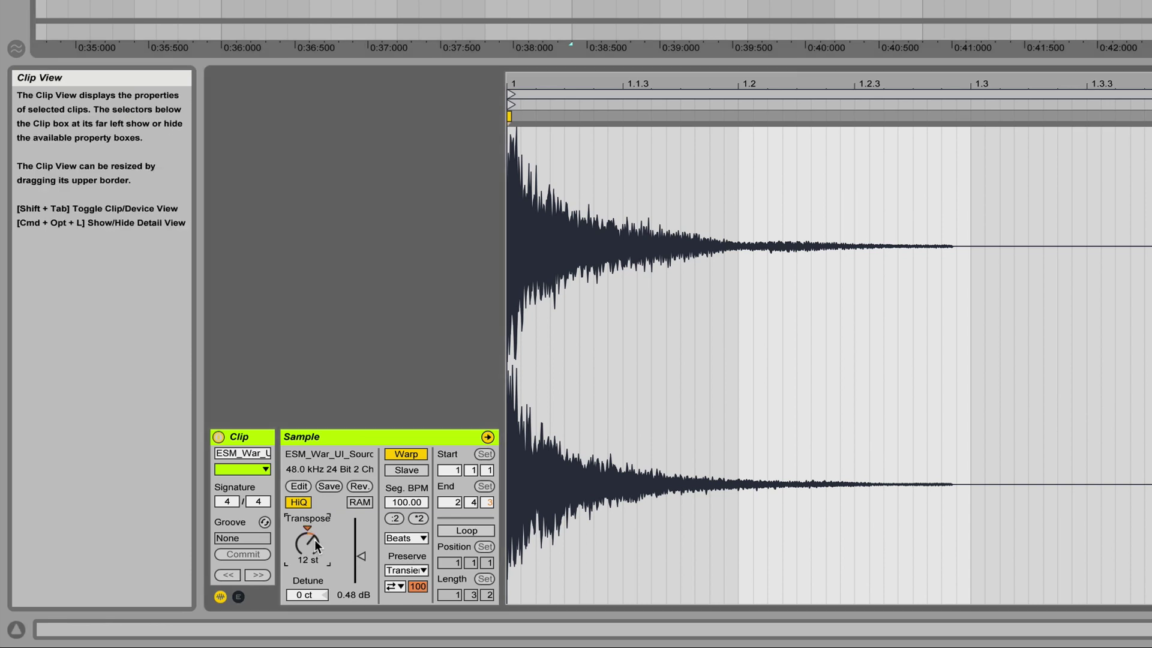
Step: Reverse the mallet clip, trim its silent start, zero Formants and consolidate it with Cmd+J
click(416, 541)
click(406, 621)
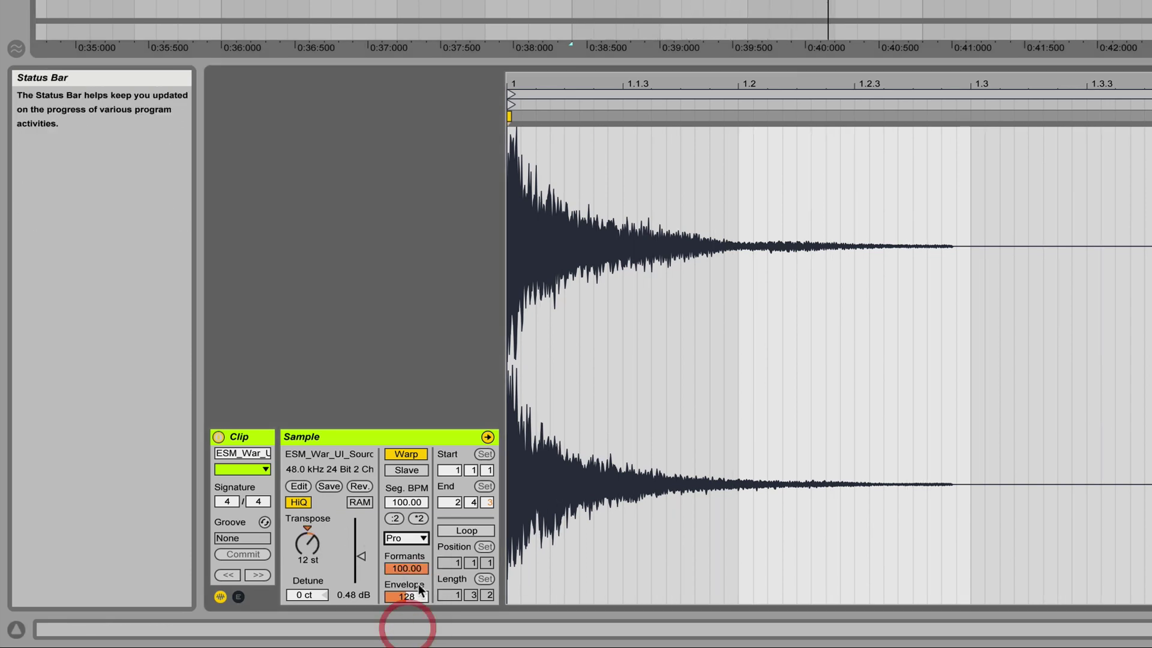
click(413, 570)
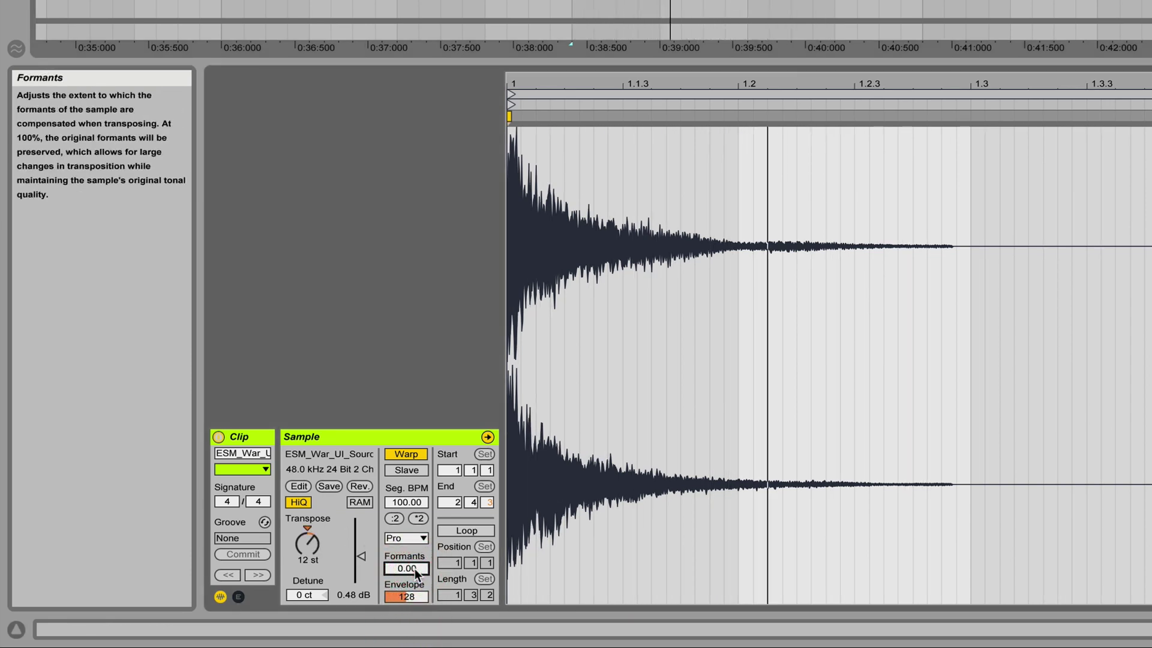
click(354, 486)
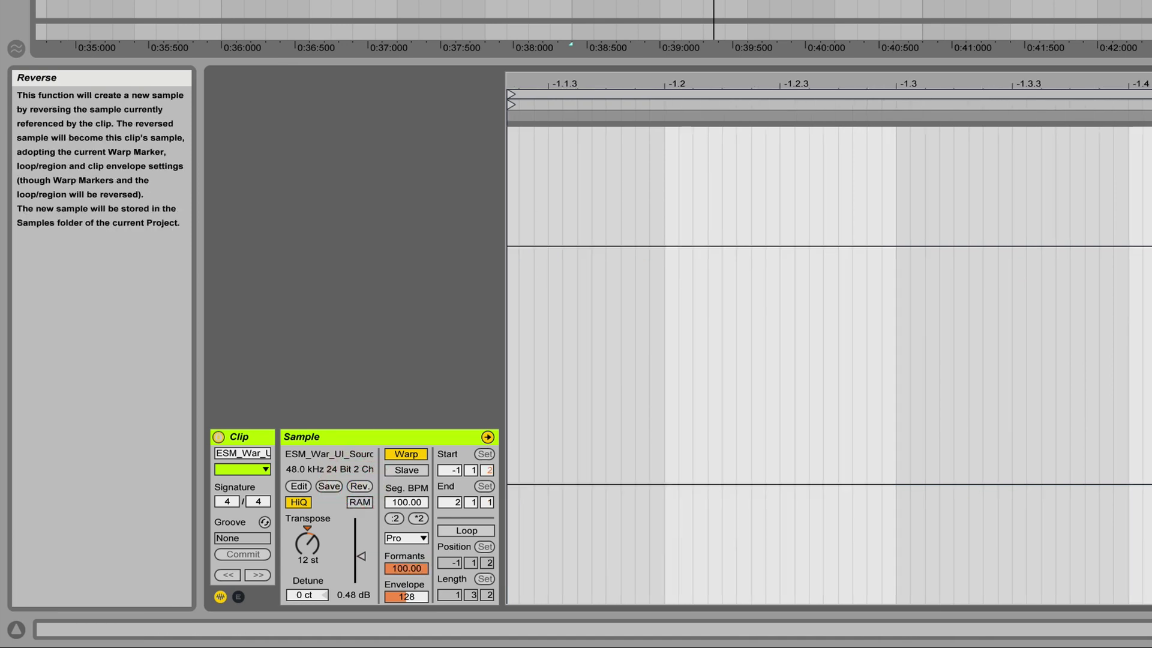
drag(571, 1, 1097, 1)
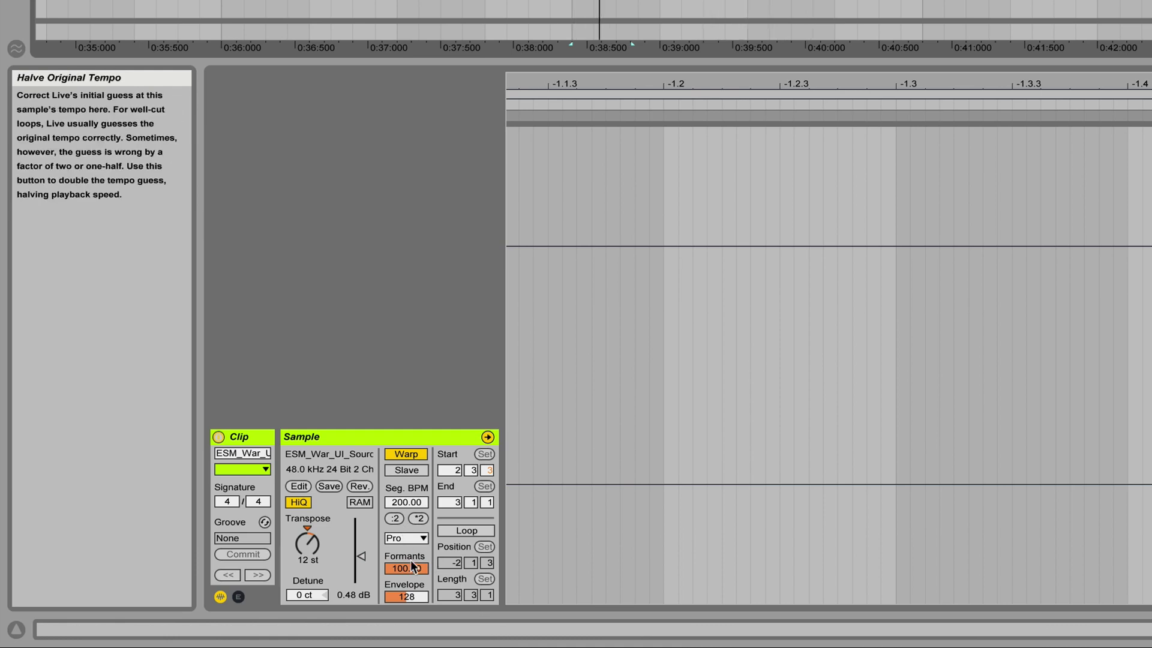
drag(408, 567, 408, 606)
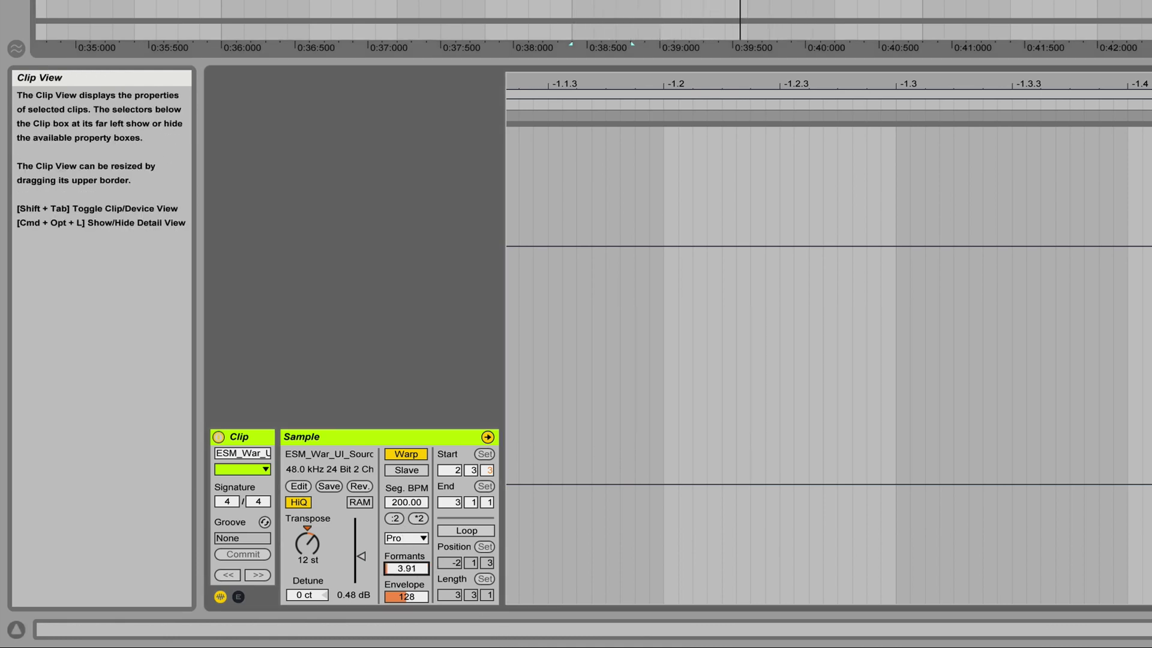
key(space)
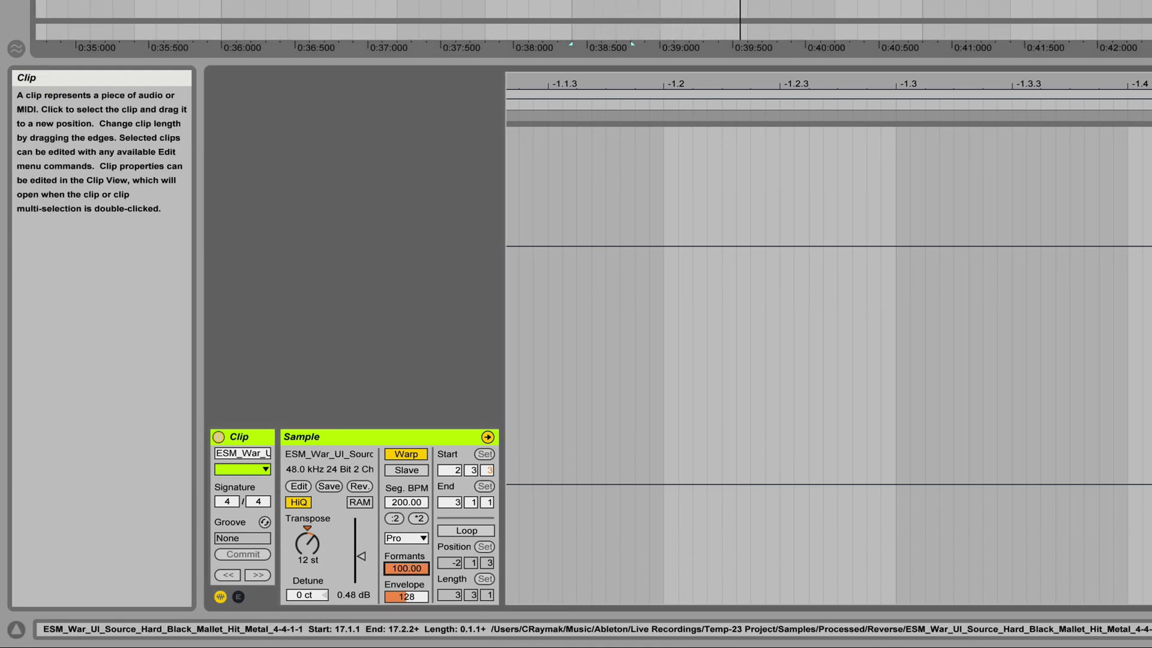
click(630, 2)
key(super+j)
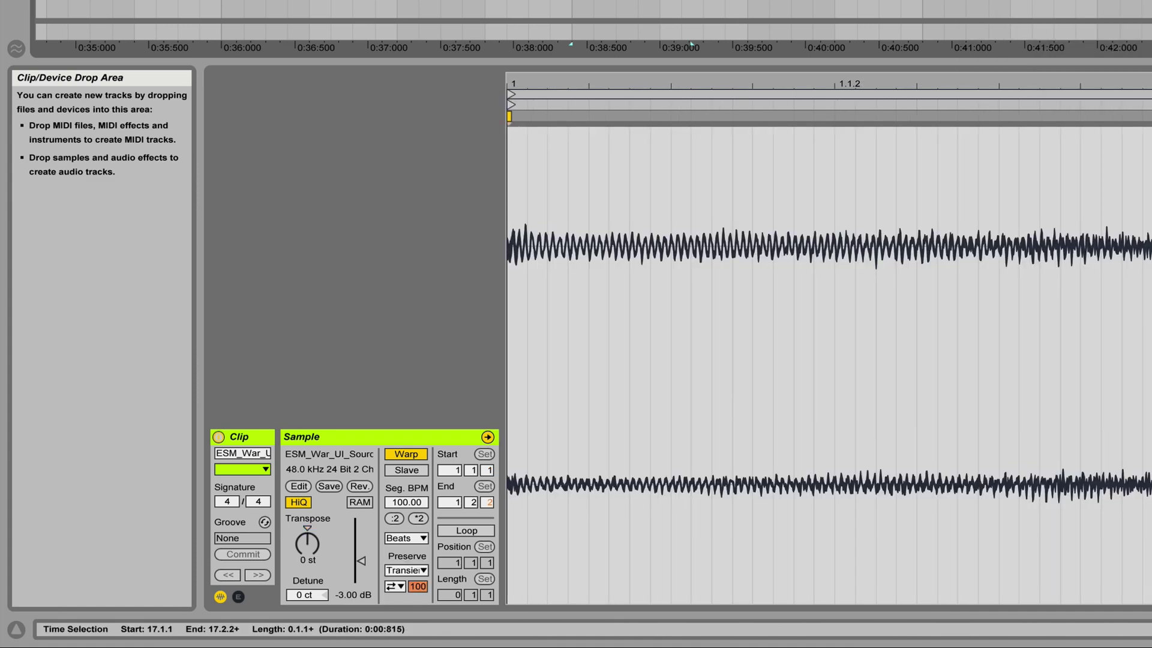
Step: Reverse the consolidated clip and warp it in Complex Pro at 50 BPM with Formants 0
click(363, 487)
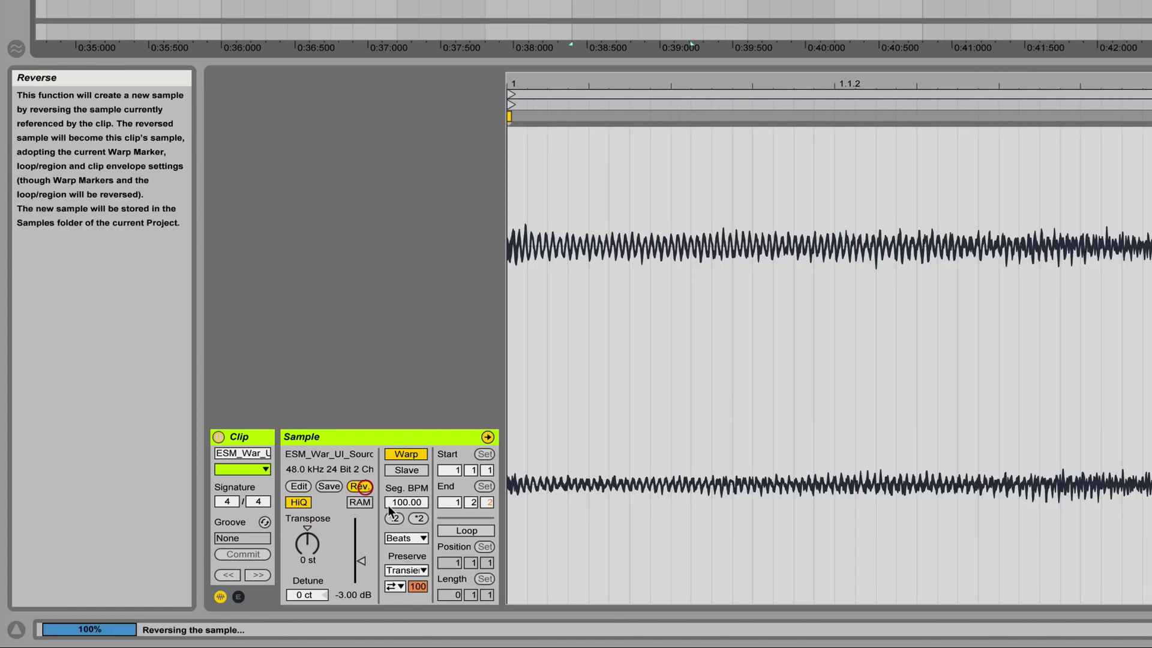
click(406, 538)
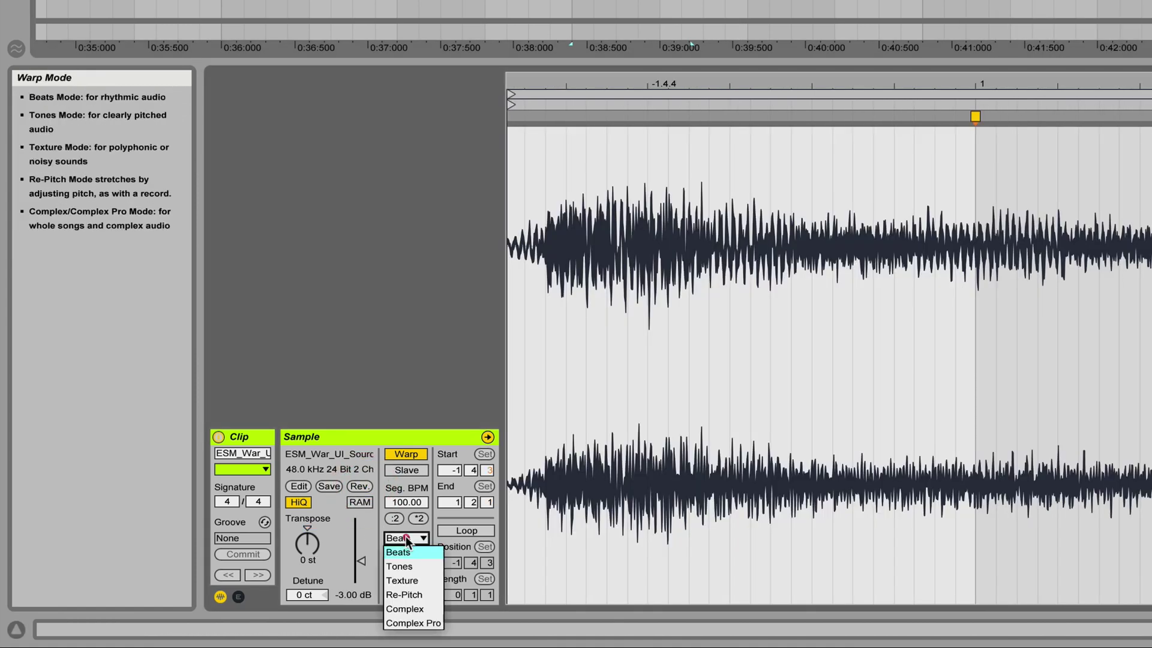
click(413, 622)
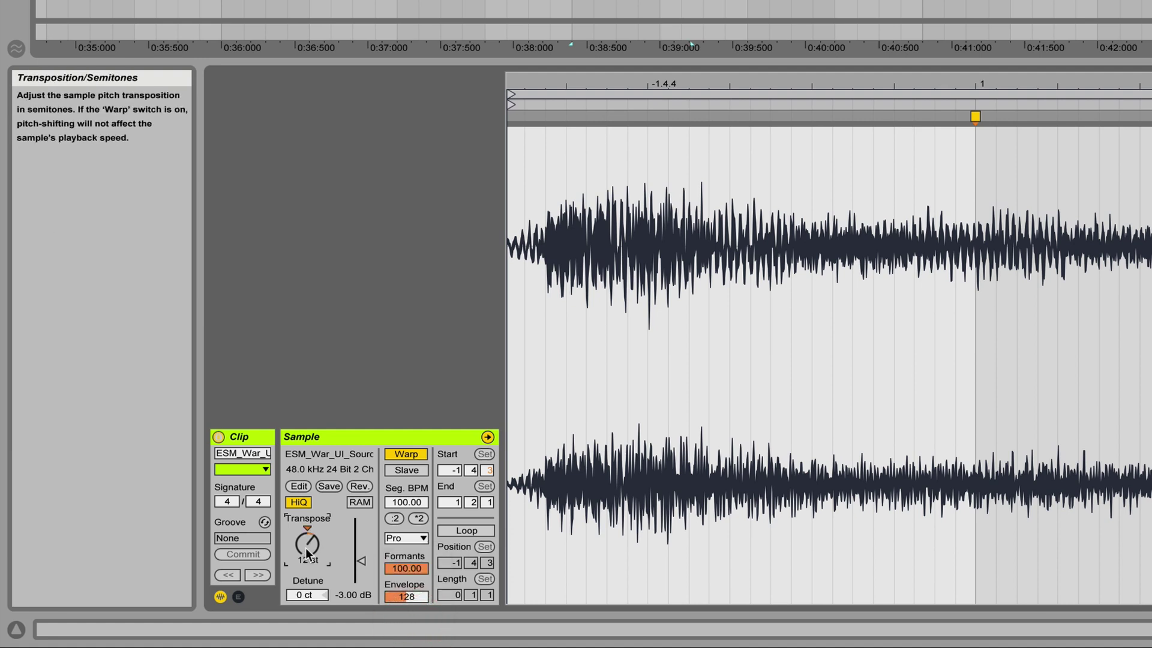
click(419, 518)
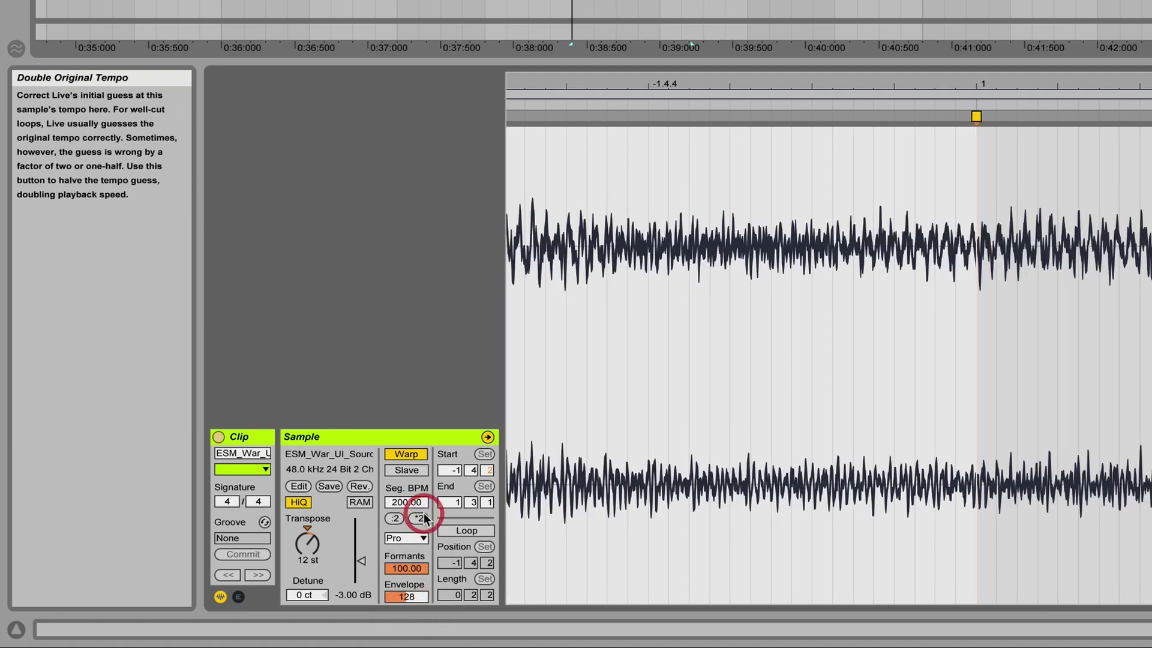
double_click(394, 519)
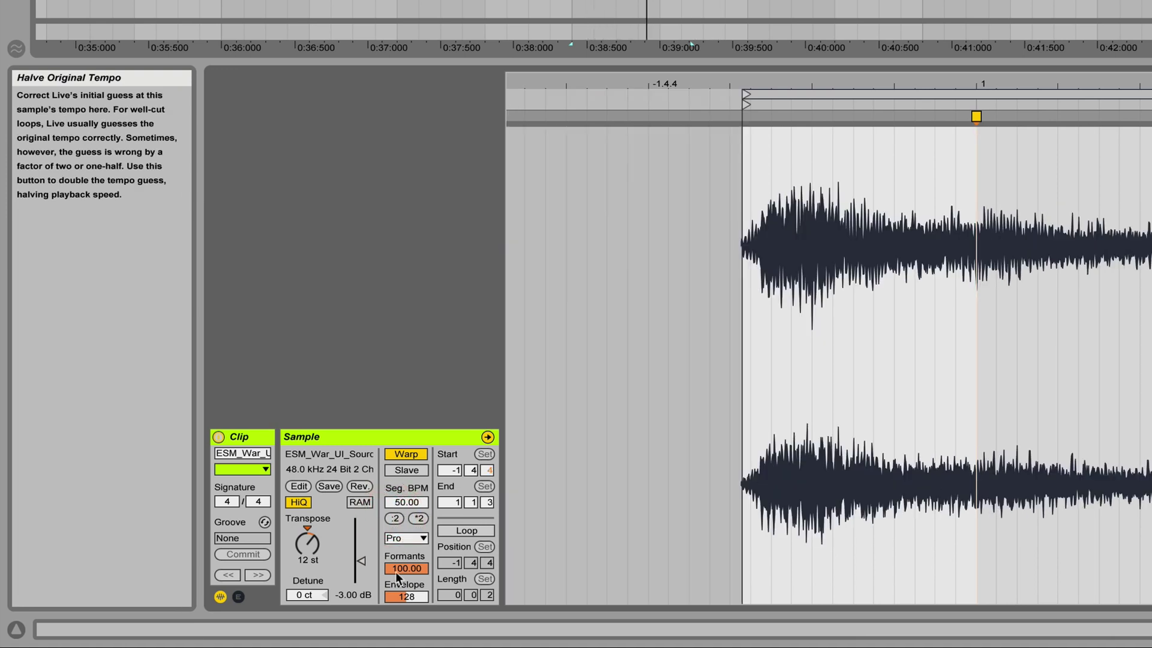
drag(406, 568, 409, 594)
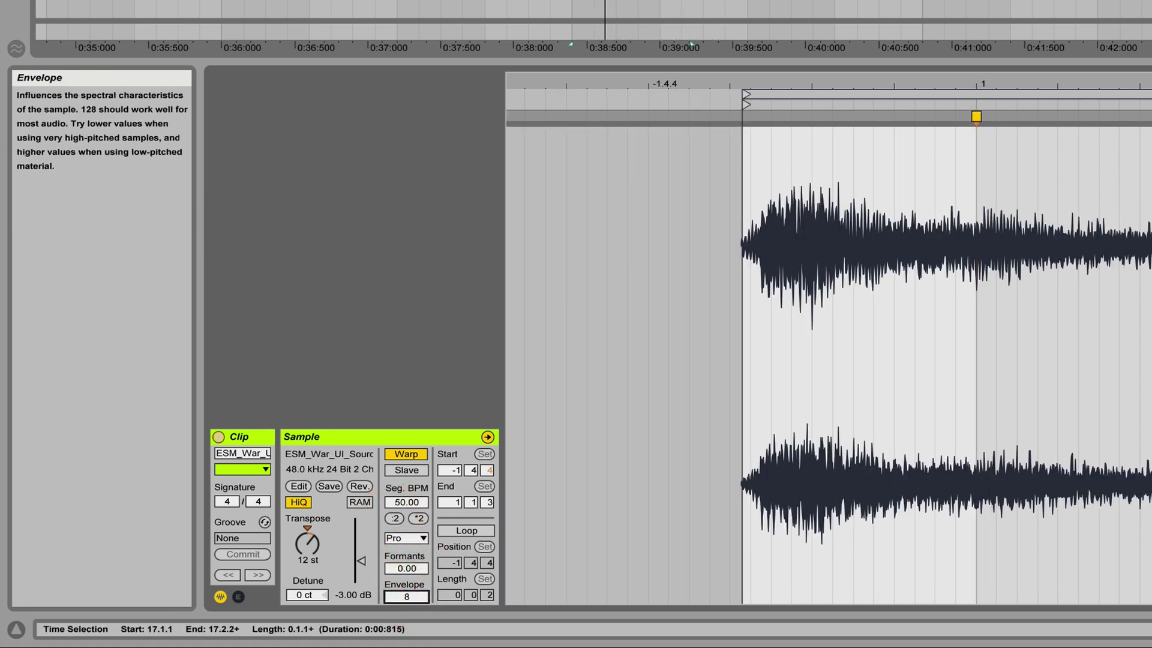
click(311, 557)
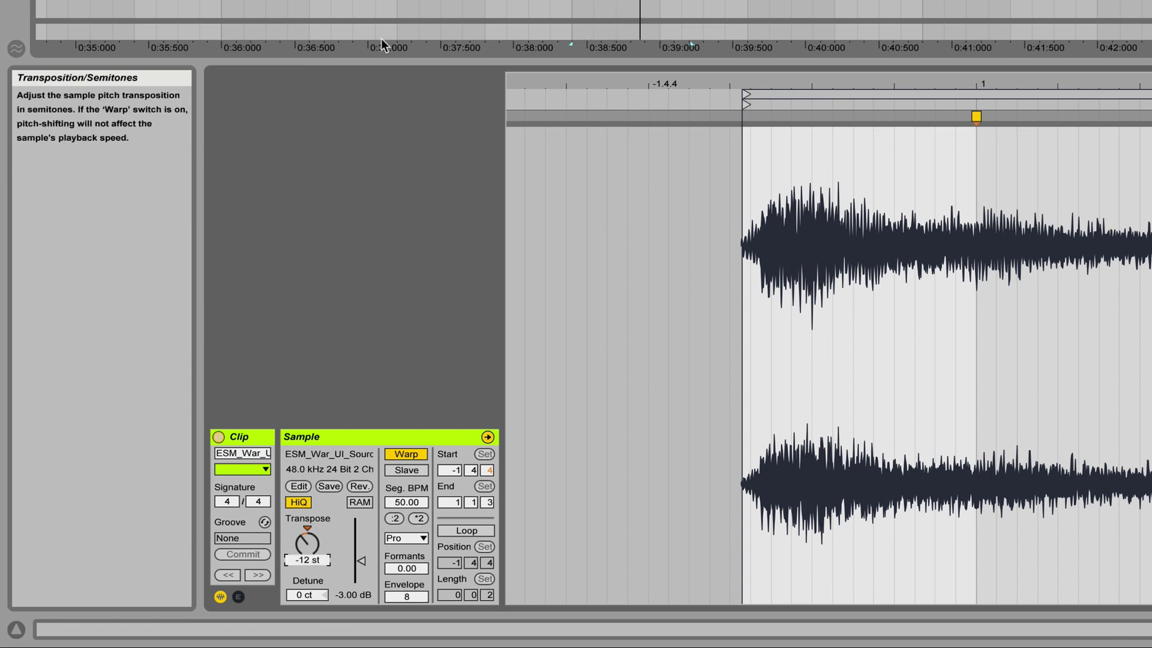
key(space)
key(space)
Step: Consolidate the processed clip and transpose the new clip up to 12 st
click(636, 0)
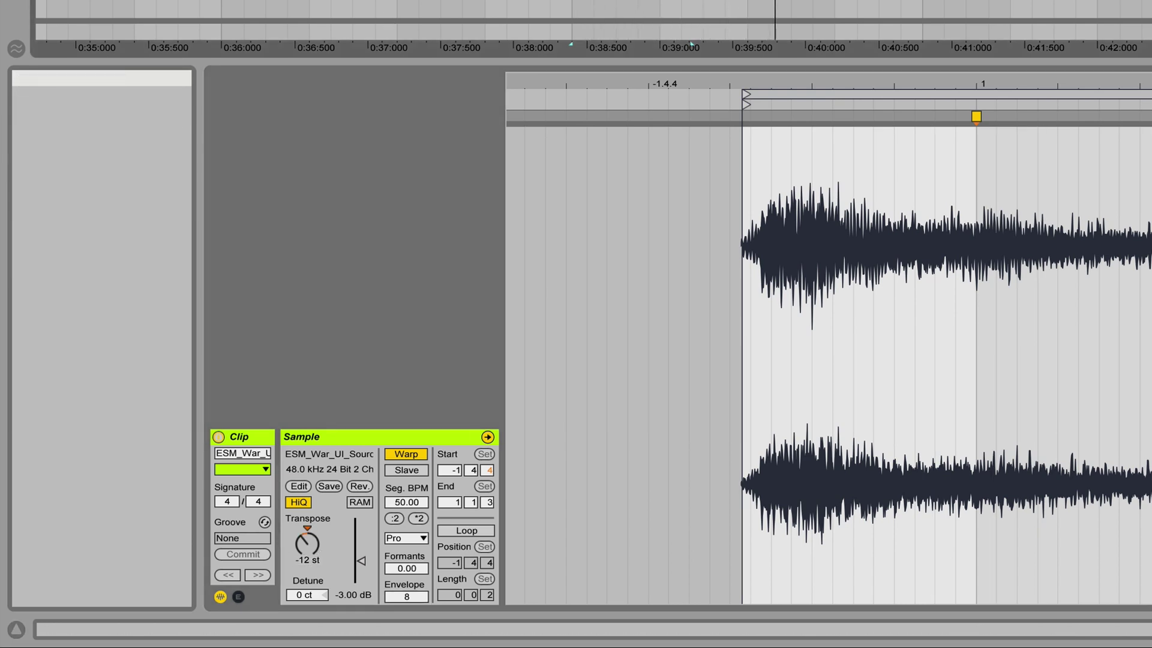
key(super+shift+r)
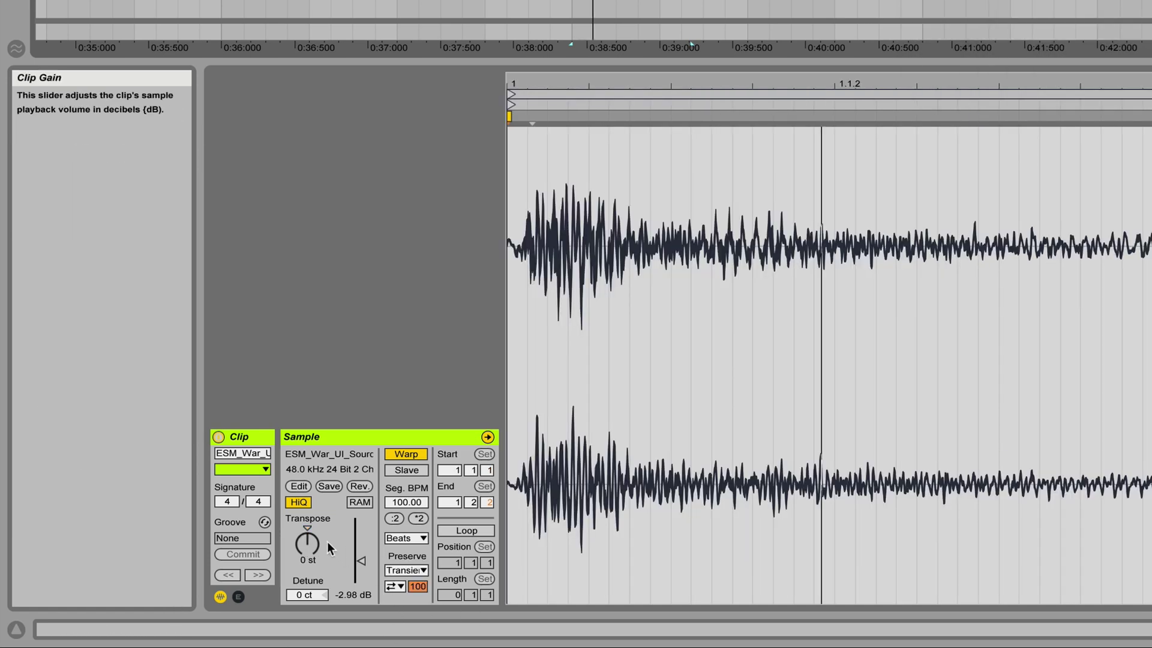
key(space)
click(306, 543)
text(12)
key(Return)
key(space)
click(402, 538)
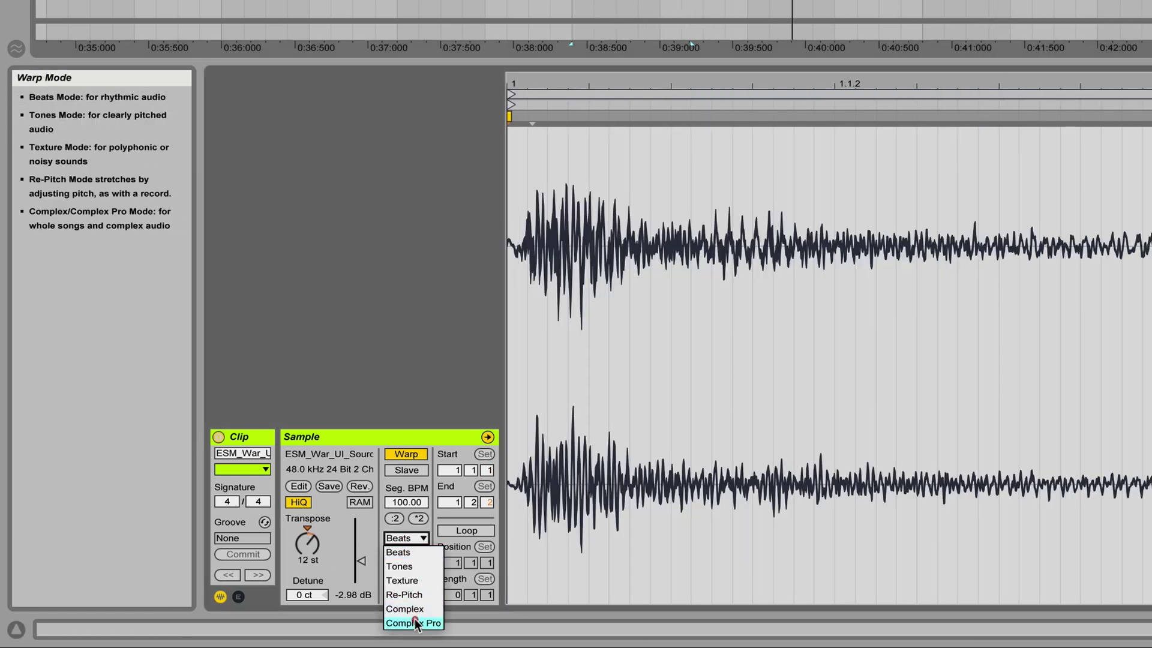
Step: Put the new clip in Complex Pro at 50 BPM, Formants near 100, transposed up 12 st
click(415, 623)
click(409, 566)
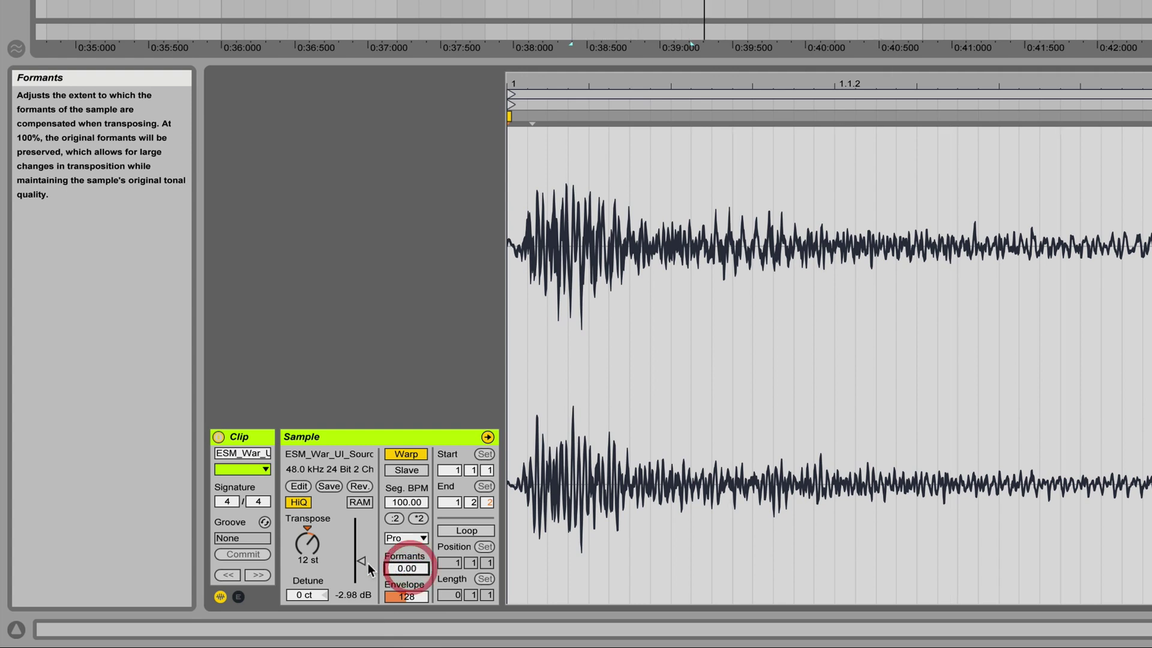
drag(407, 568, 408, 528)
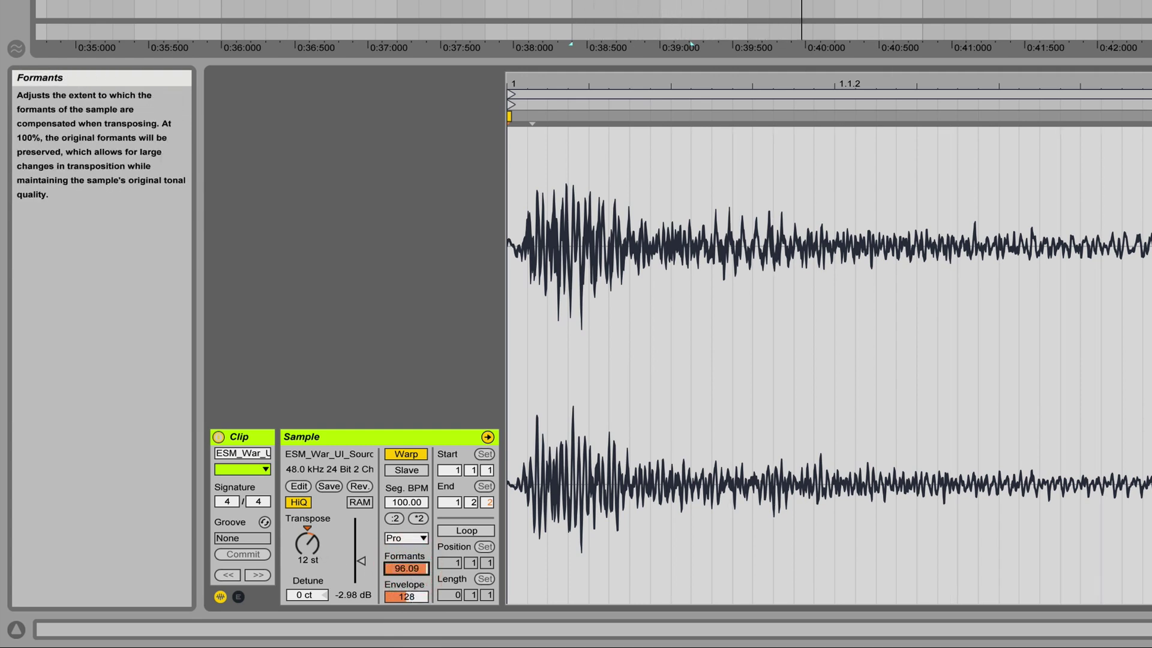
click(418, 517)
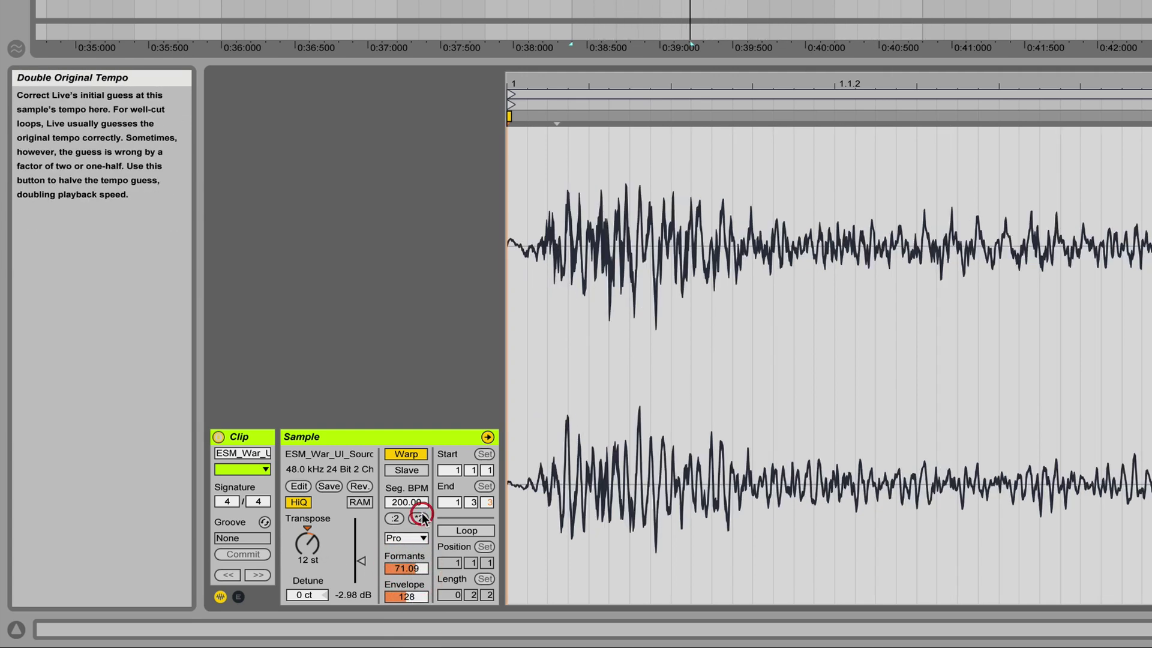
mouse_move(543, 634)
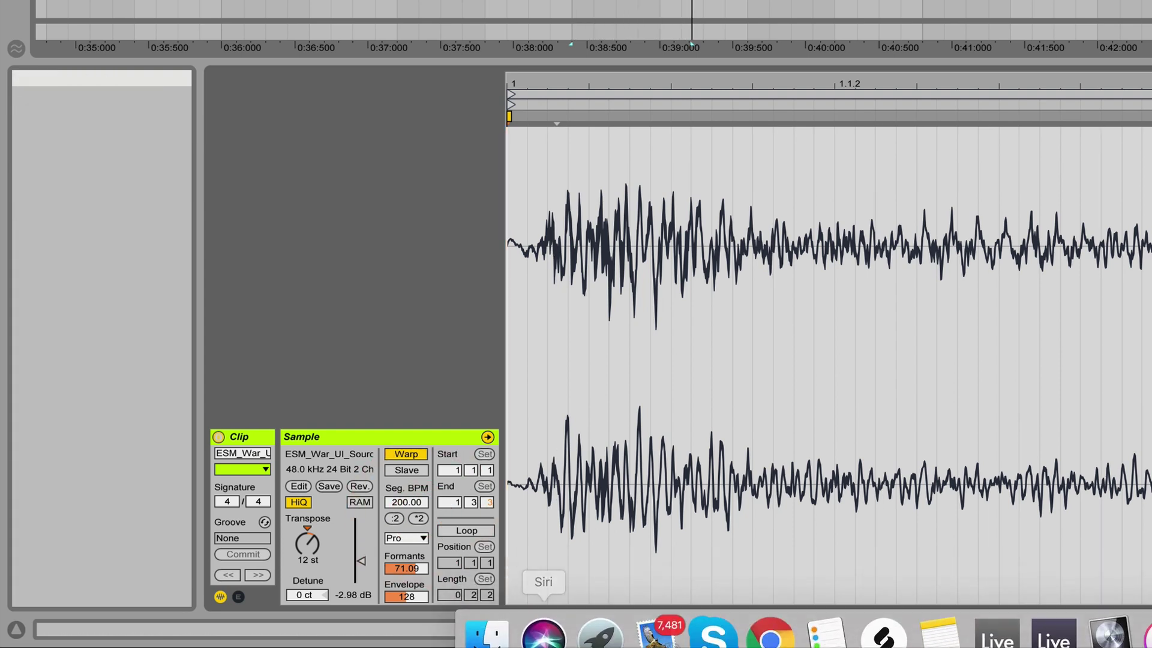
click(394, 518)
click(394, 517)
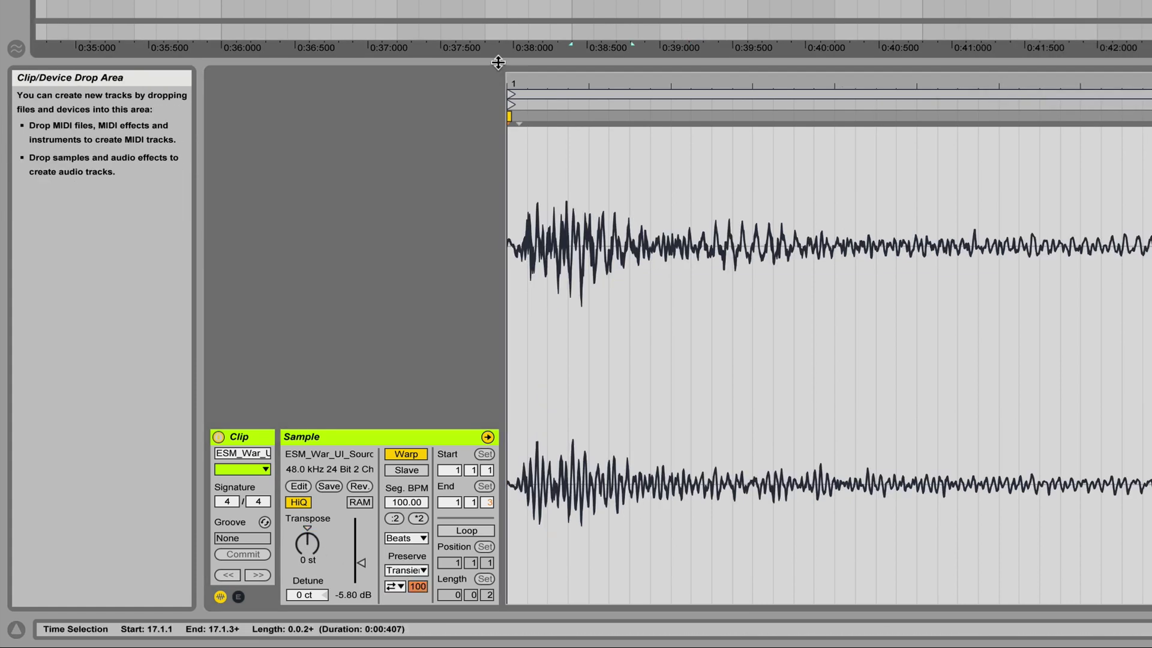
drag(308, 541, 315, 527)
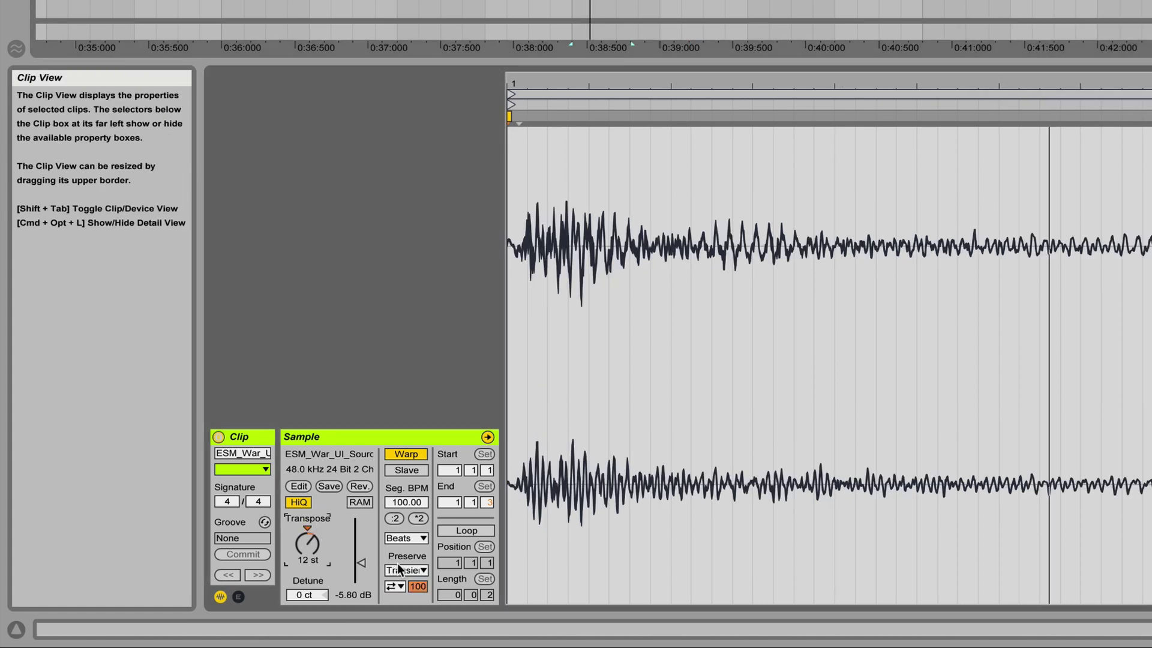
Step: Double the tempo guess up to 800 BPM and drop Formants to 0
click(403, 538)
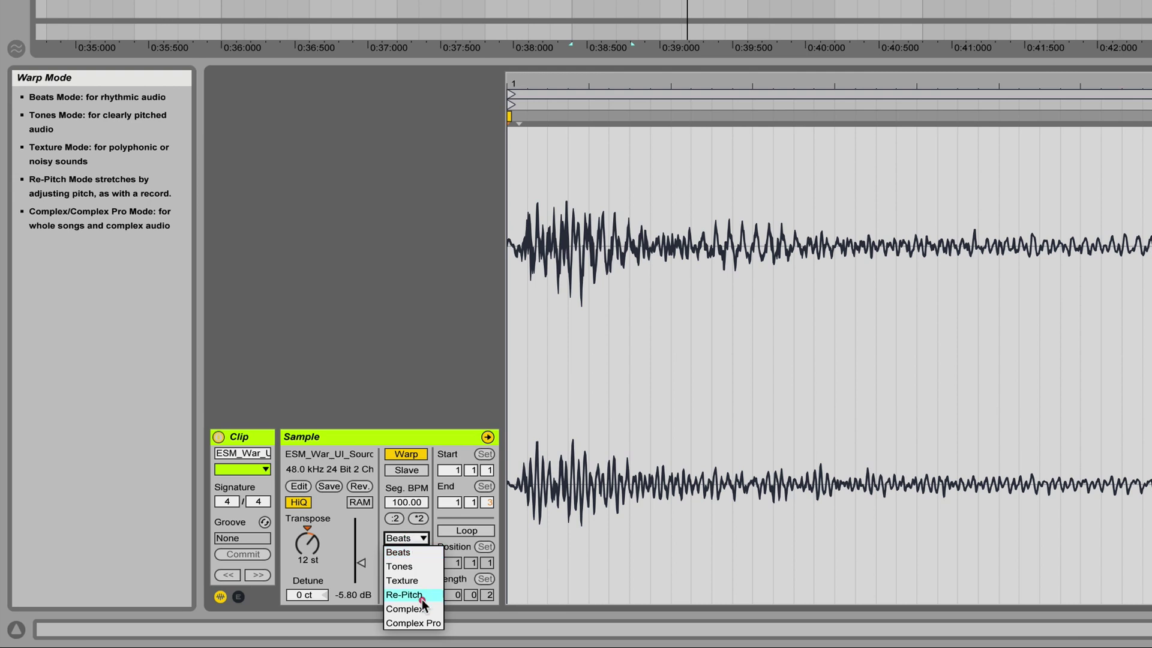
click(418, 518)
click(418, 519)
drag(407, 568, 412, 630)
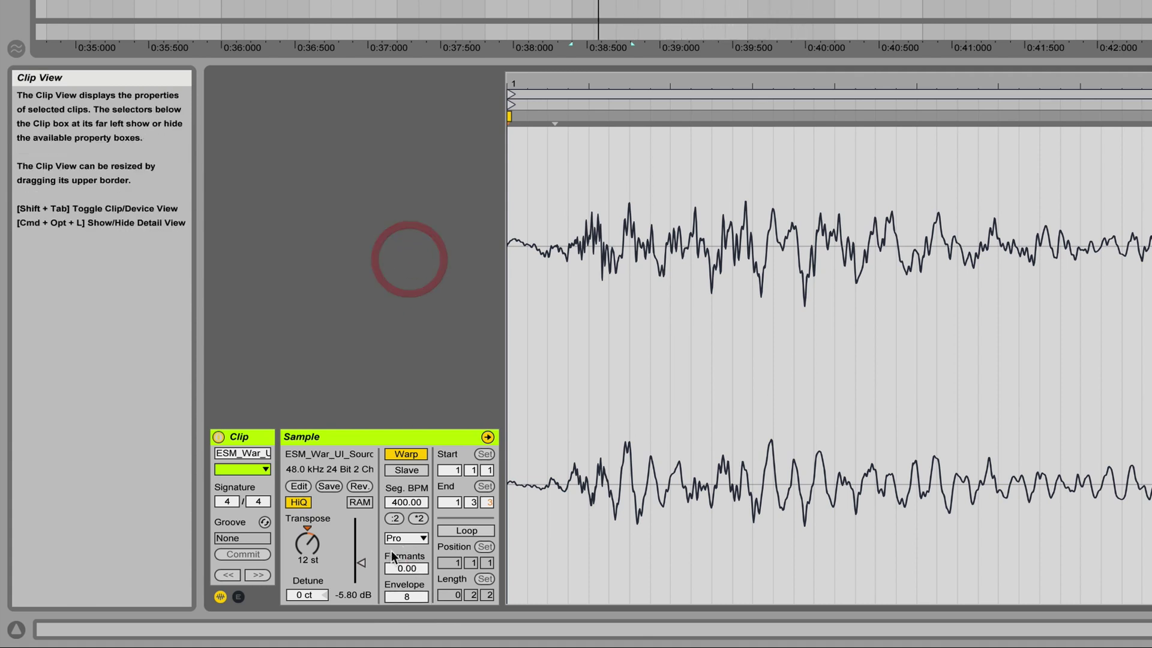
click(418, 518)
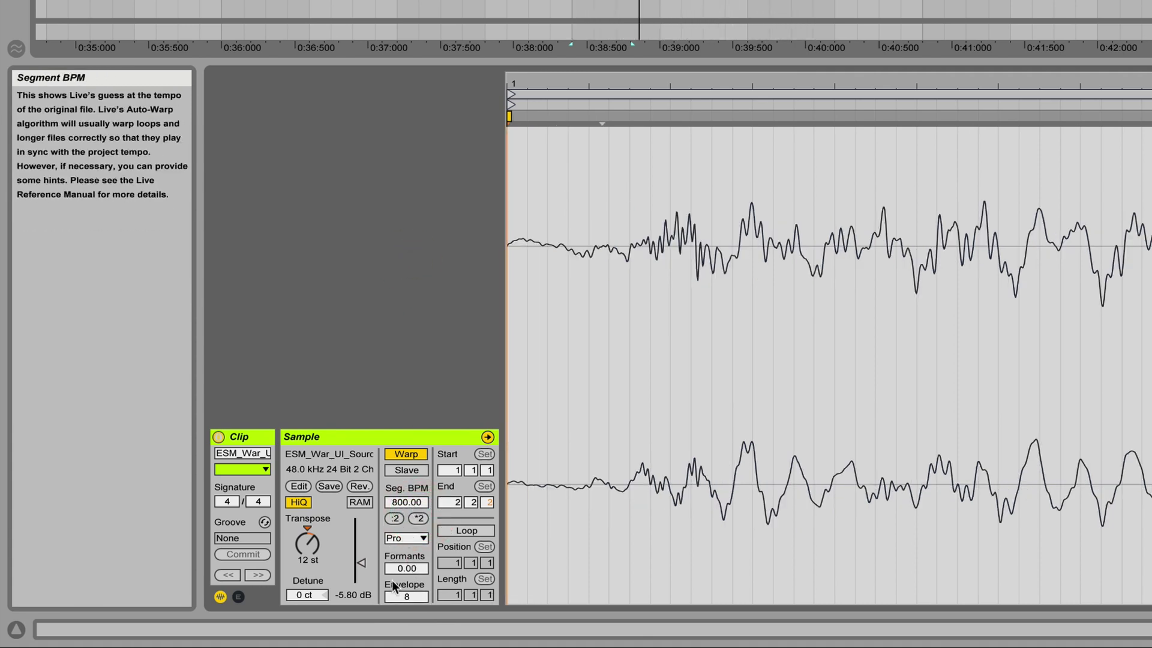
click(309, 543)
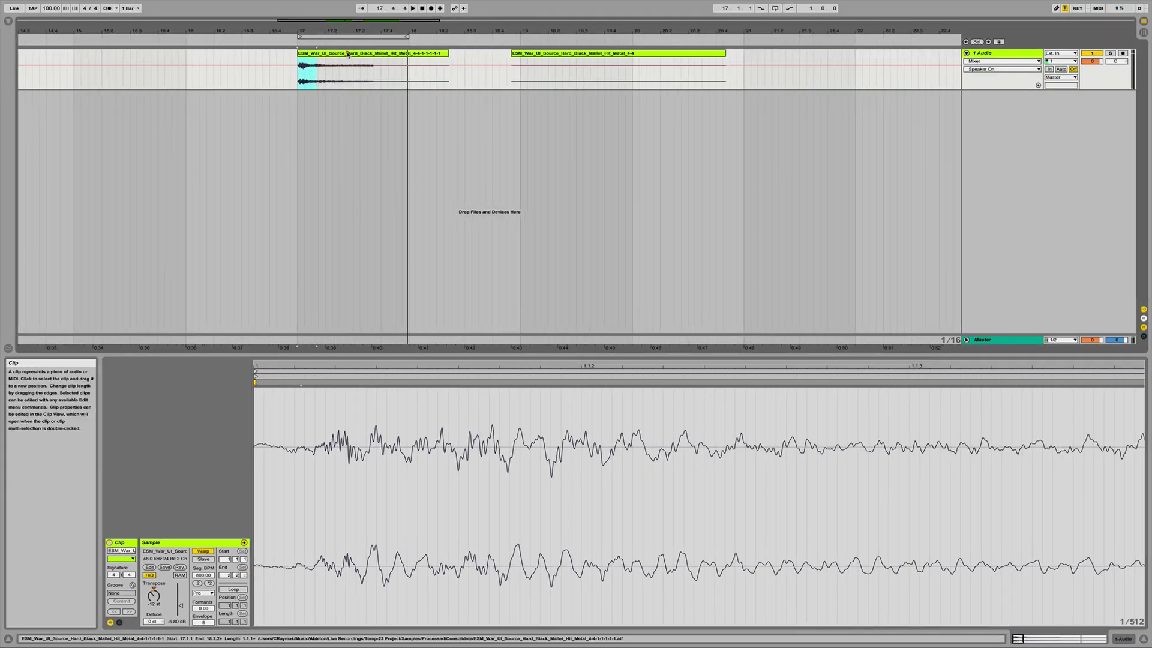
Step: Consolidate the stretched clip and locate Megaflexion under Audio Effects > Reverb > Special
right_click(340, 53)
click(374, 118)
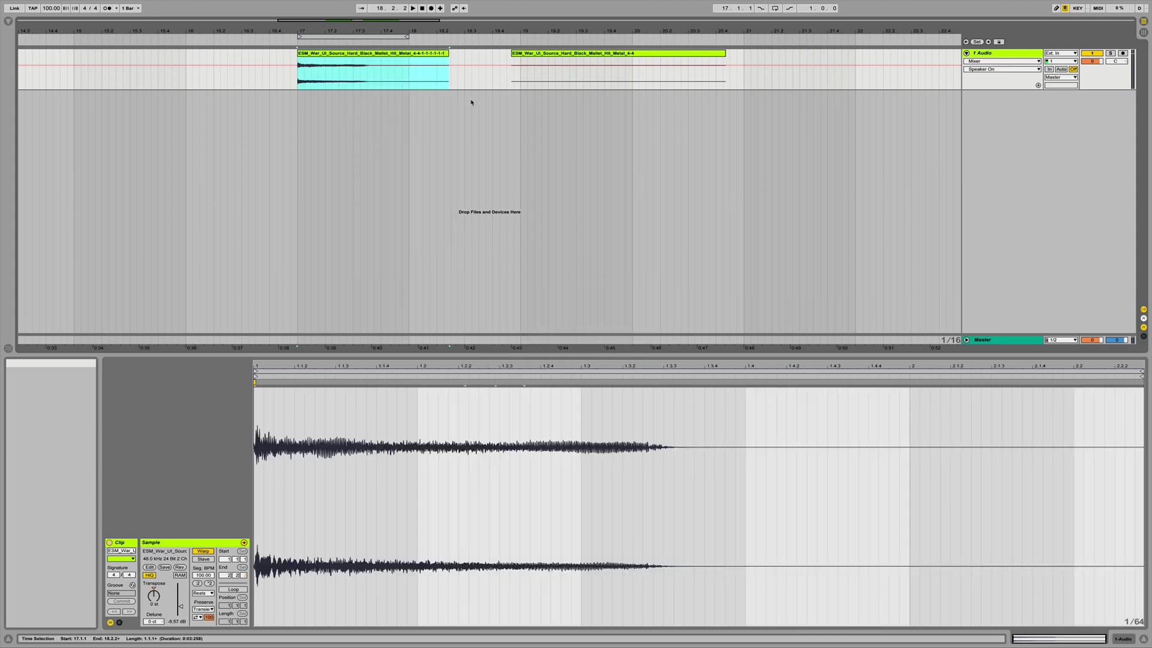
click(9, 20)
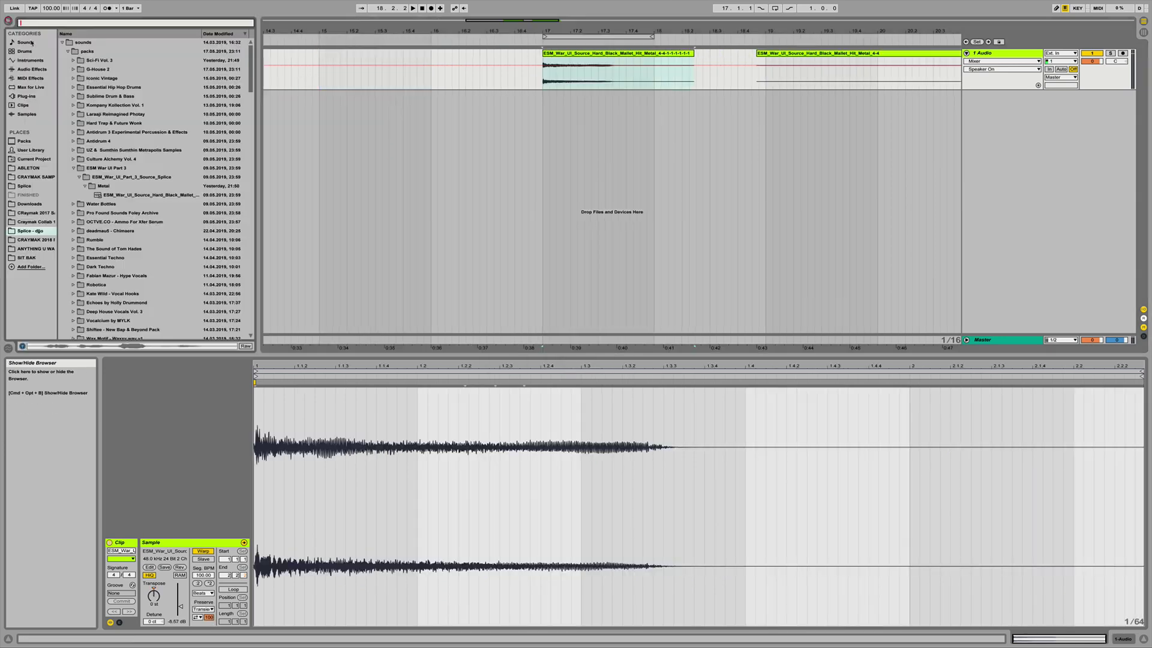
click(26, 95)
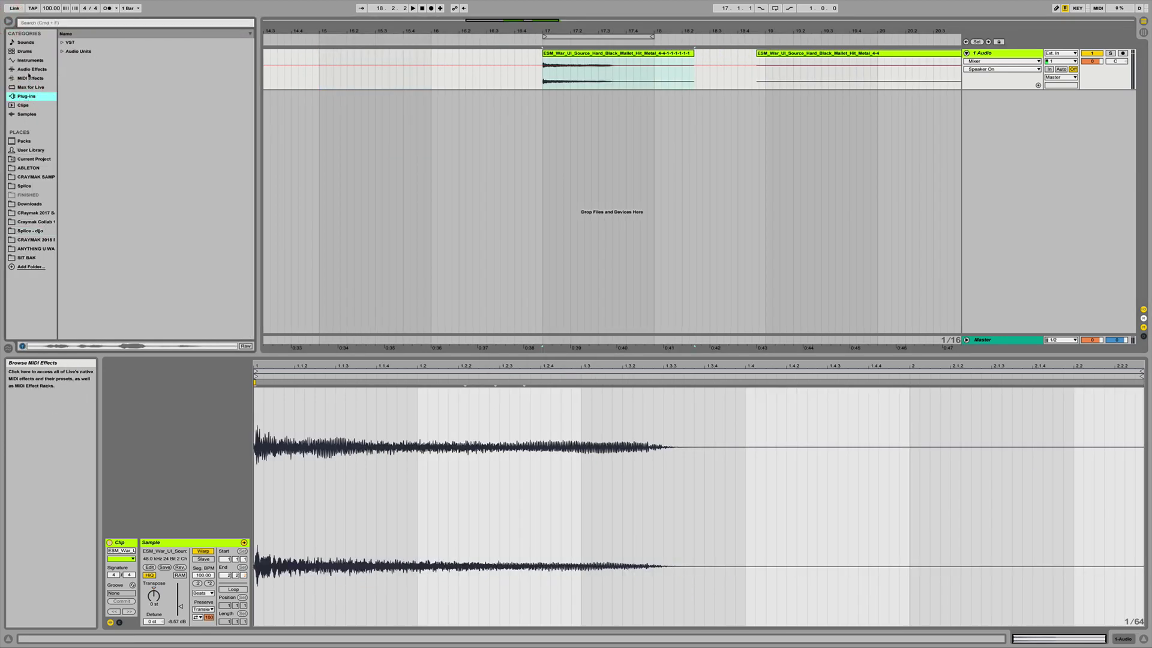
click(31, 69)
scroll(133, 300, down, 2)
click(63, 271)
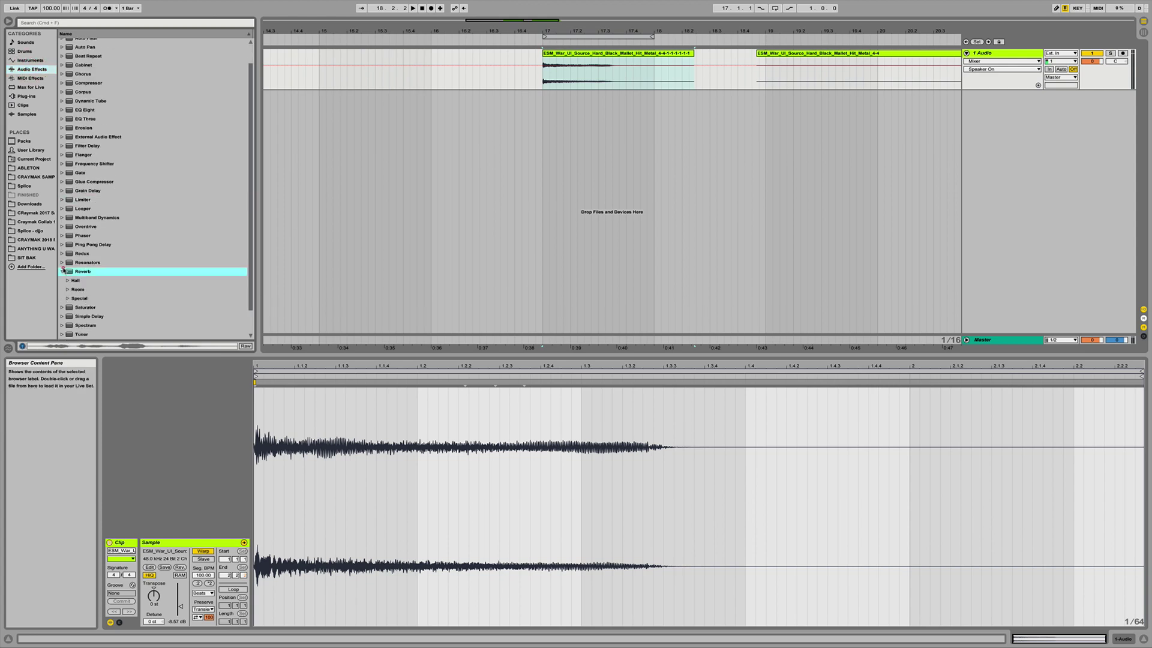
click(68, 298)
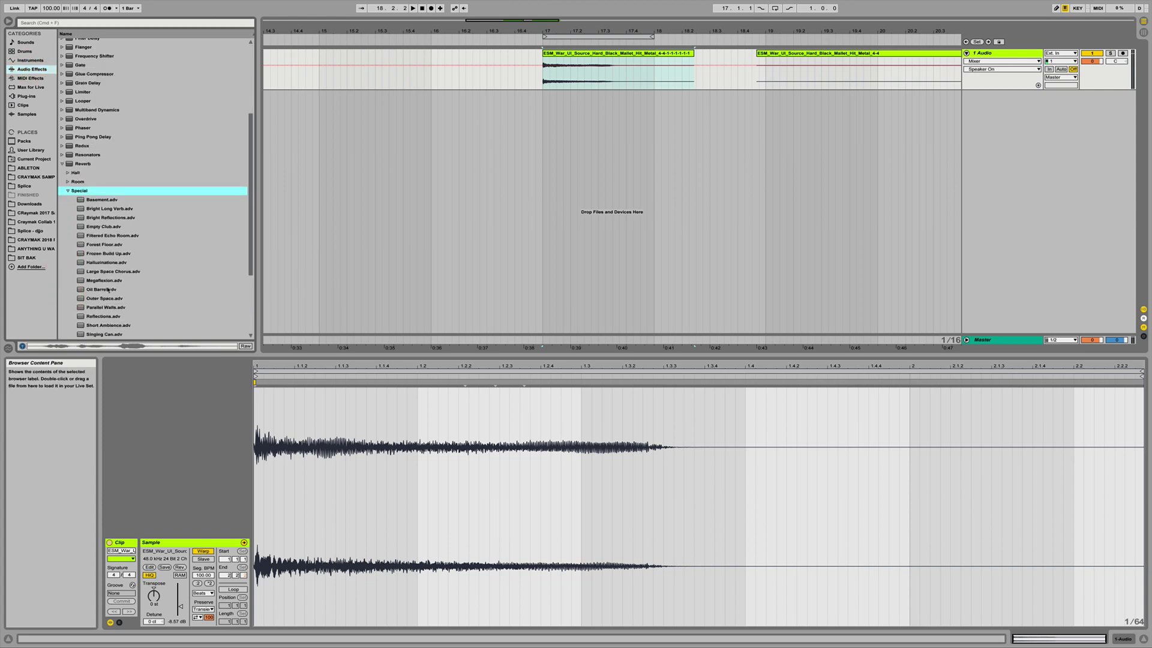
click(180, 280)
Step: Add the Megaflexion reverb with Lo Cut and Hi Cut on, then consolidate the clip
drag(993, 54, 992, 54)
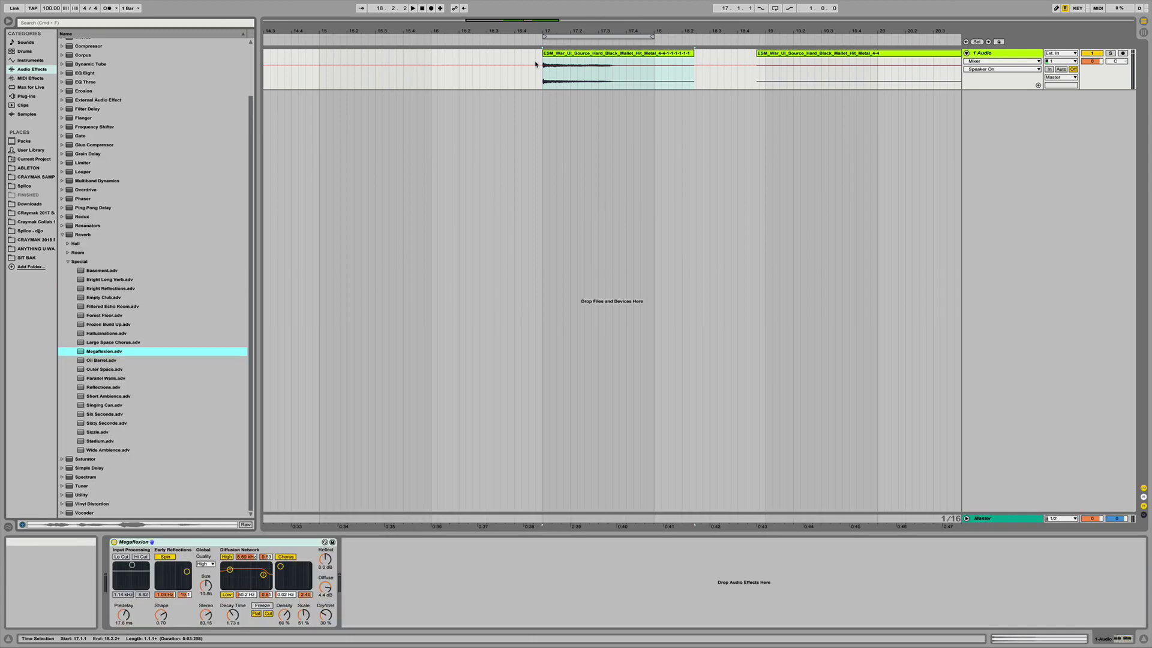
key(space)
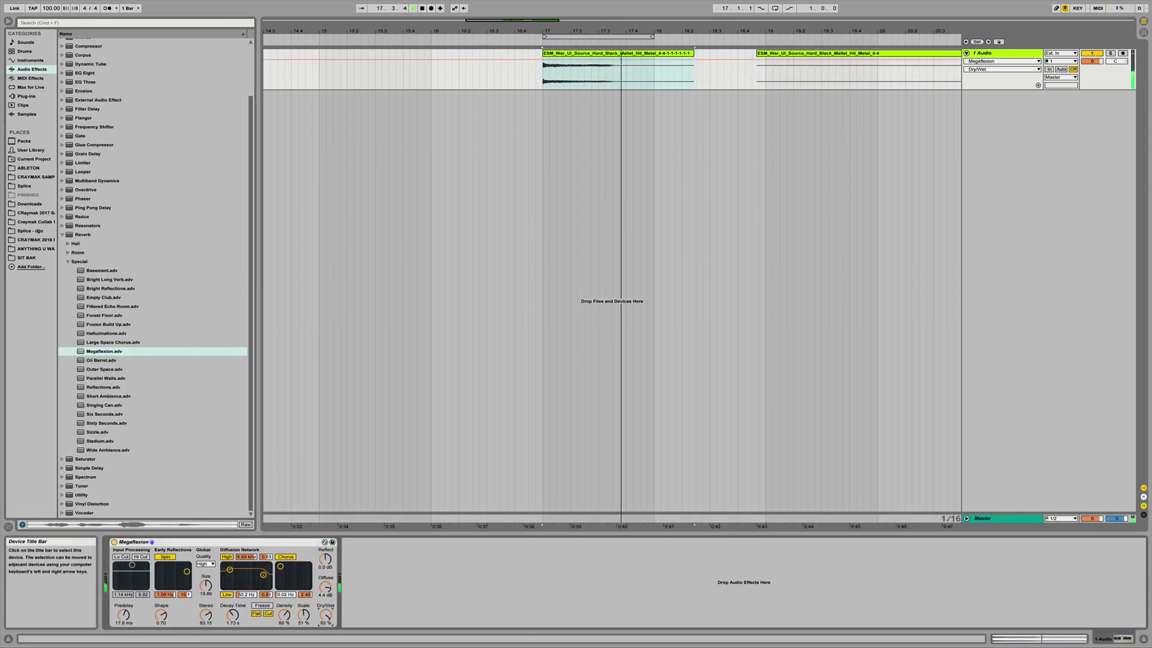
click(121, 557)
click(140, 557)
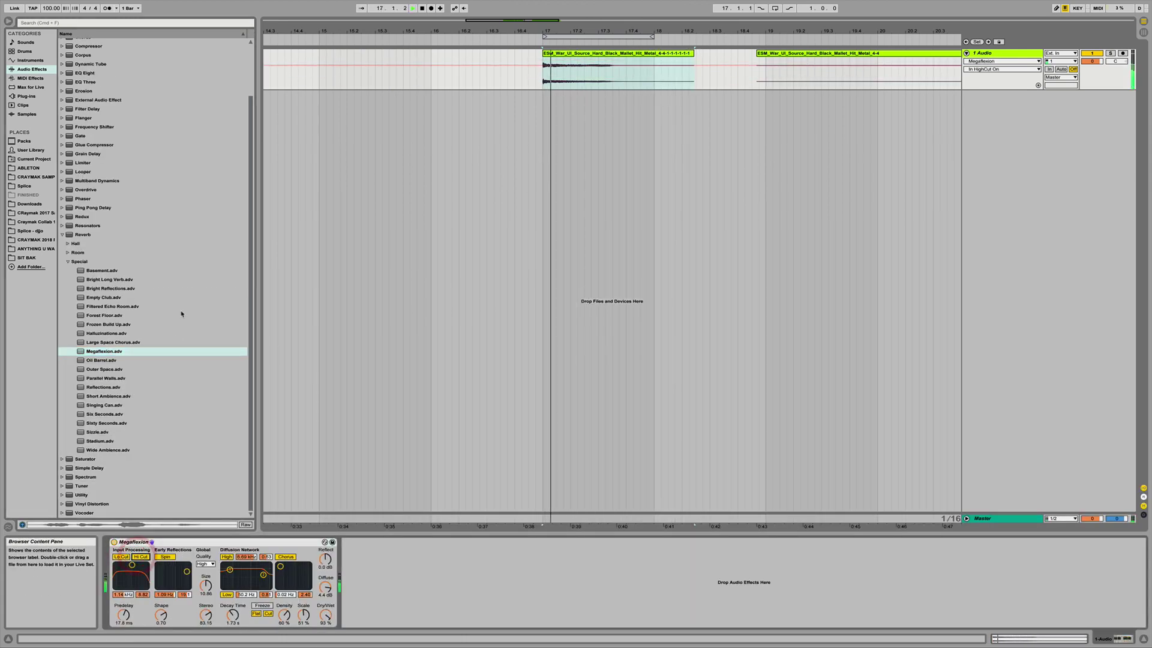
right_click(596, 53)
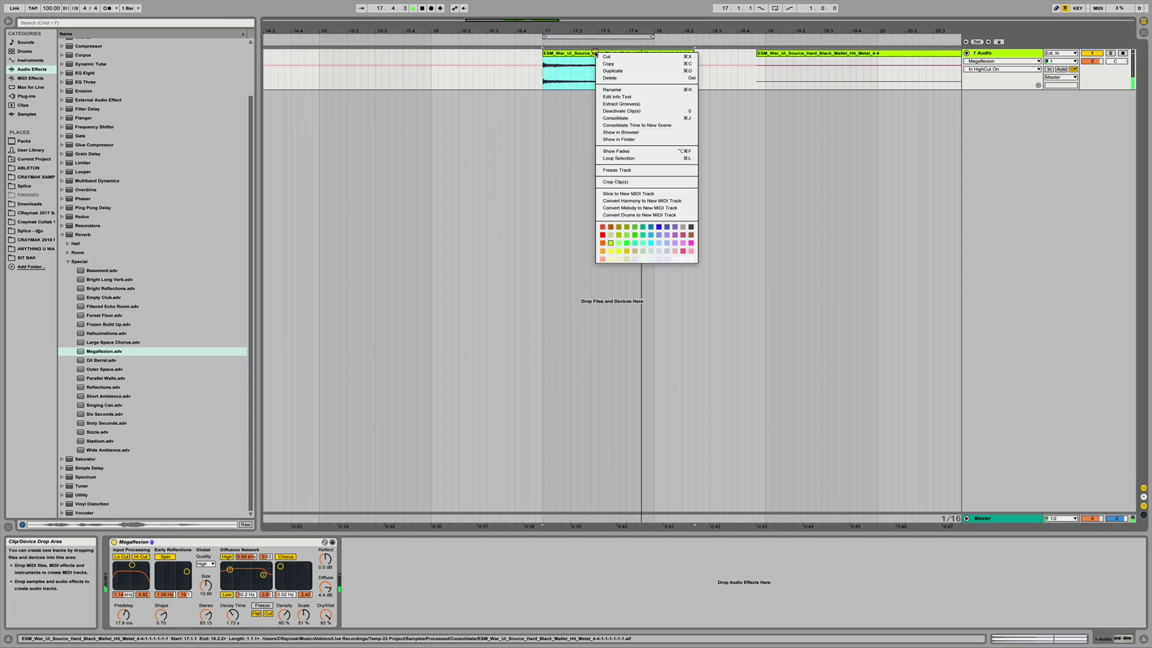
click(612, 118)
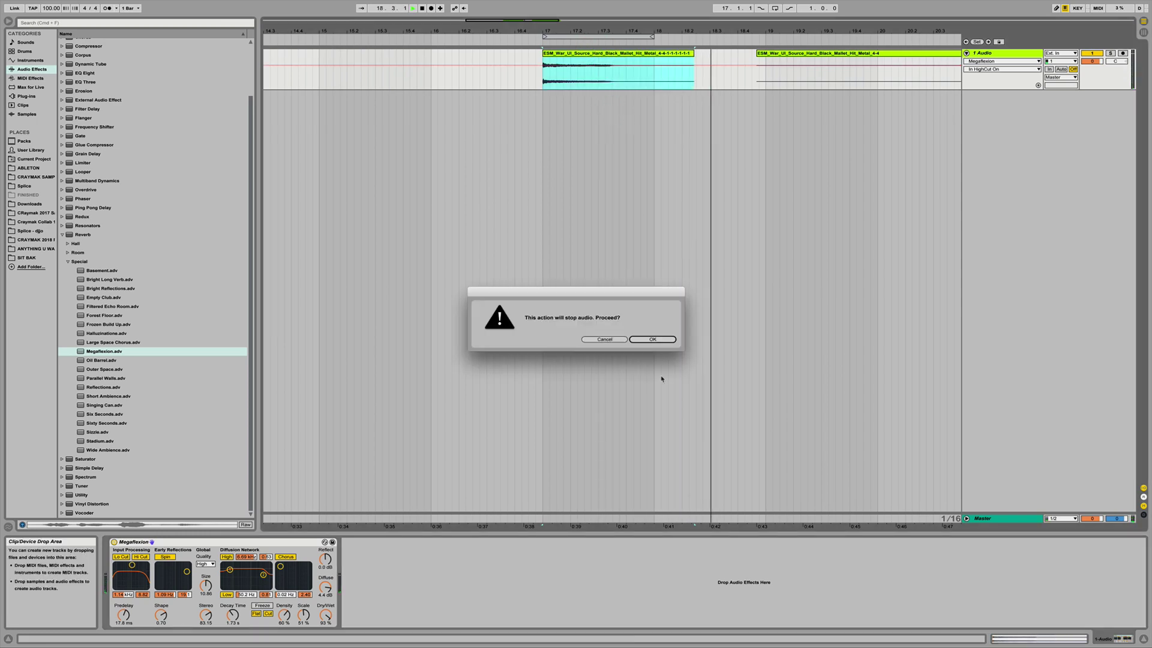
click(640, 338)
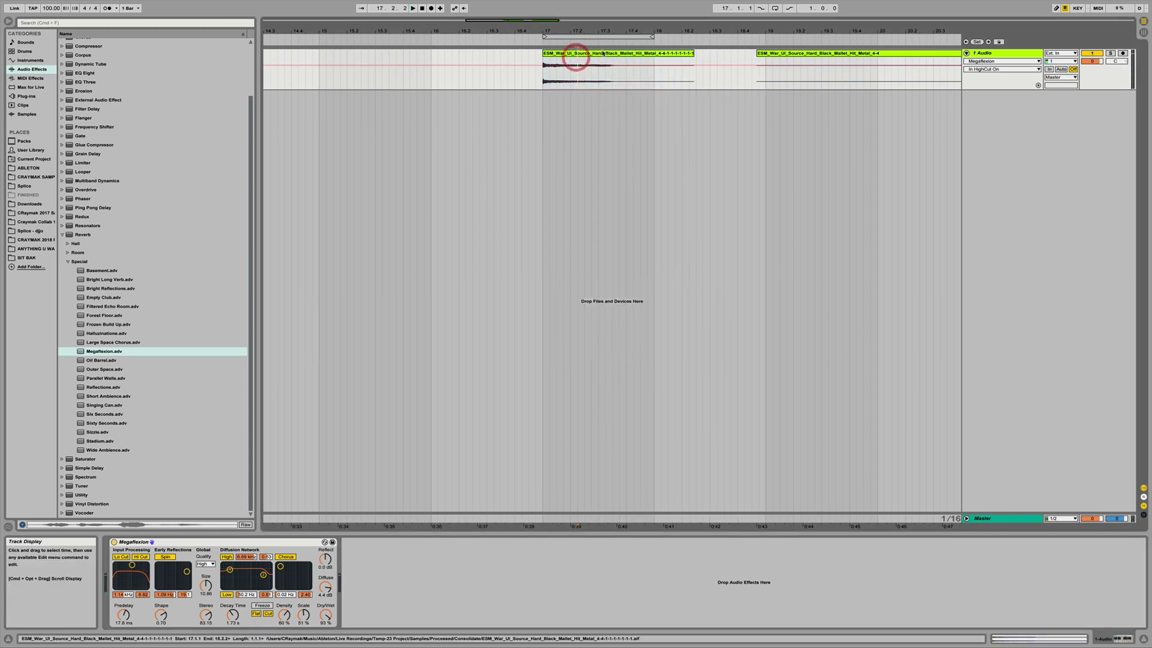
Step: Warp the consolidated clip in Texture mode with Grain Size raised to 167.16
double_click(602, 53)
click(204, 592)
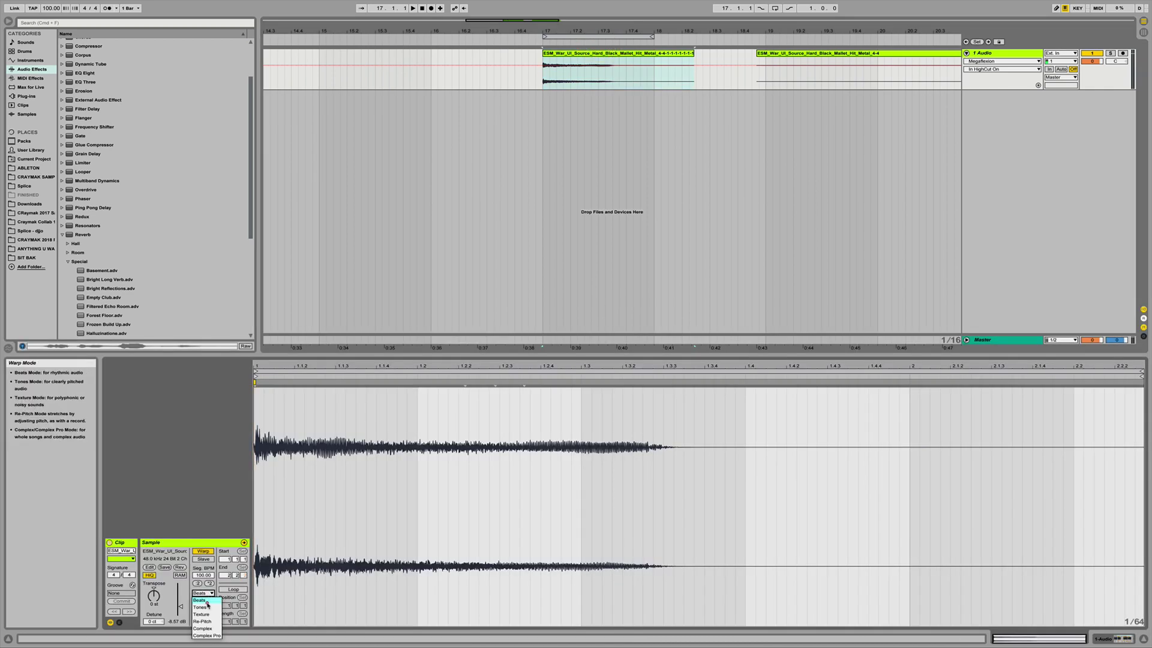
click(201, 614)
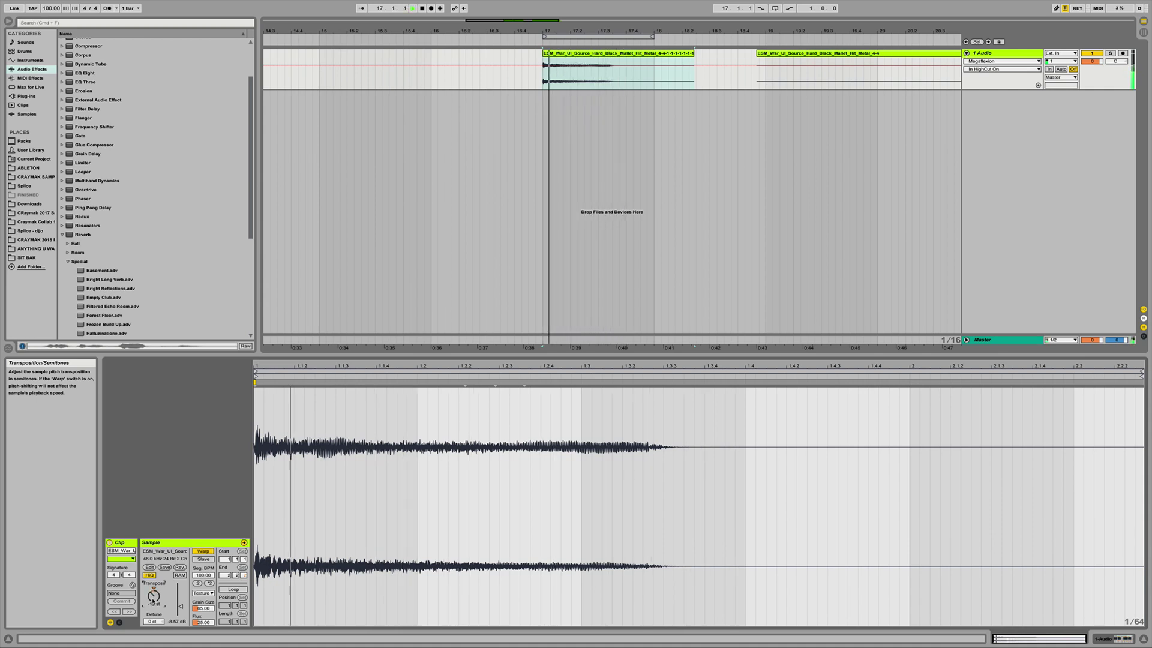
drag(202, 608, 203, 617)
click(202, 594)
click(202, 594)
drag(203, 608, 203, 516)
Step: Consolidate the textured clip, then reverse it and warp it in Complex Pro
right_click(600, 54)
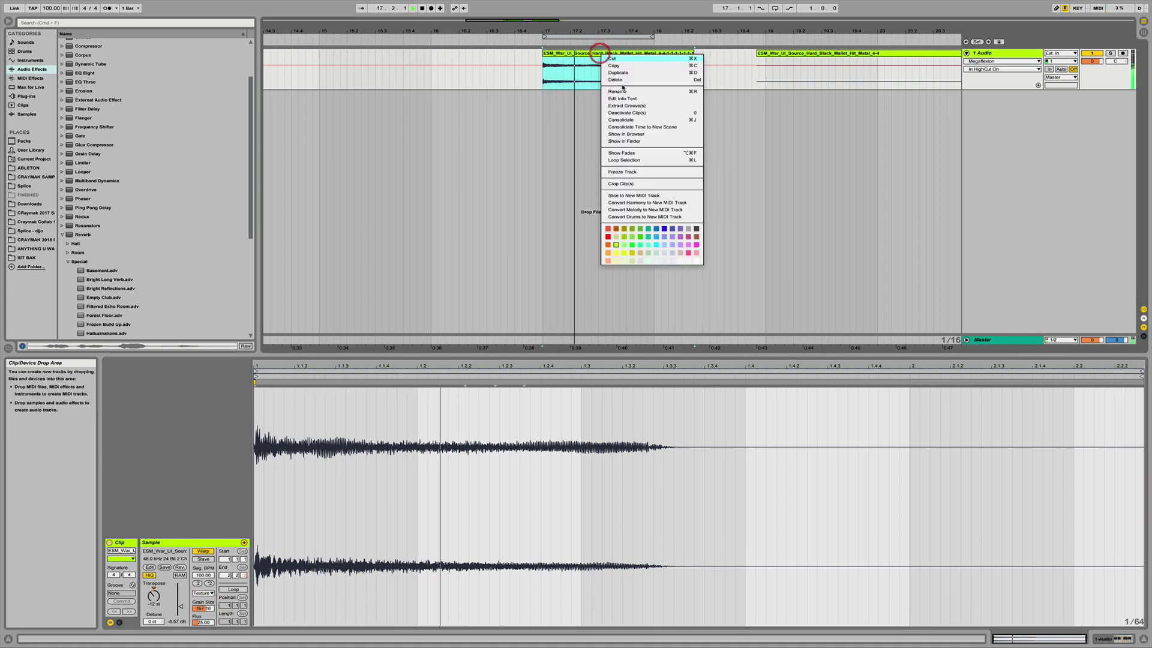
click(622, 117)
click(650, 340)
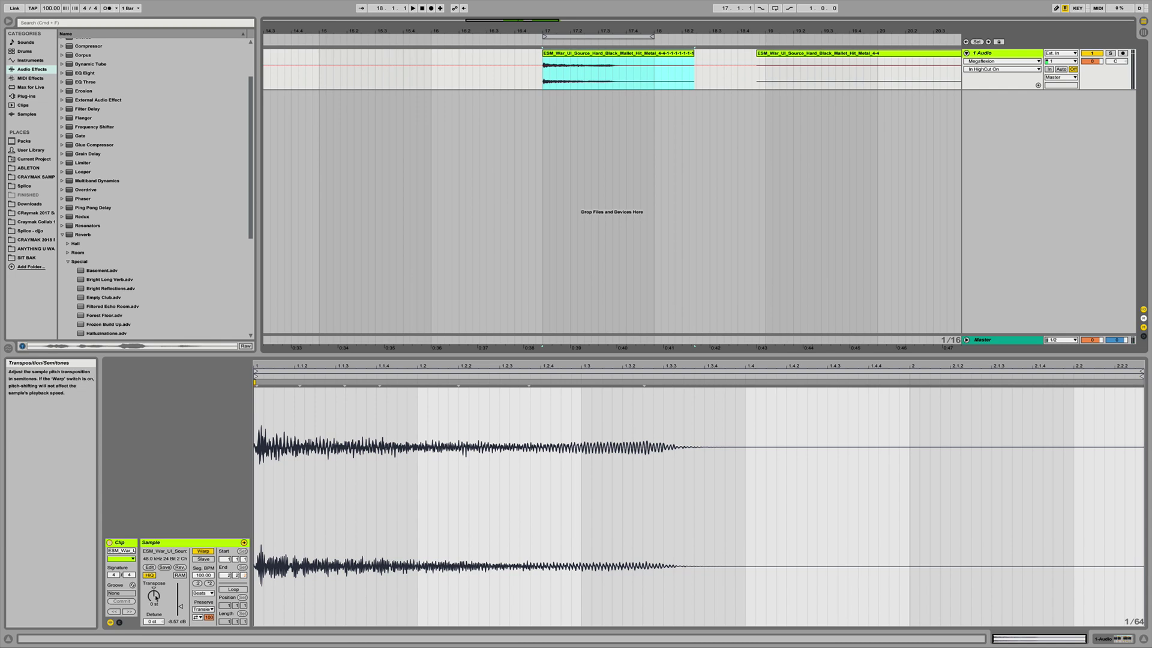
click(155, 598)
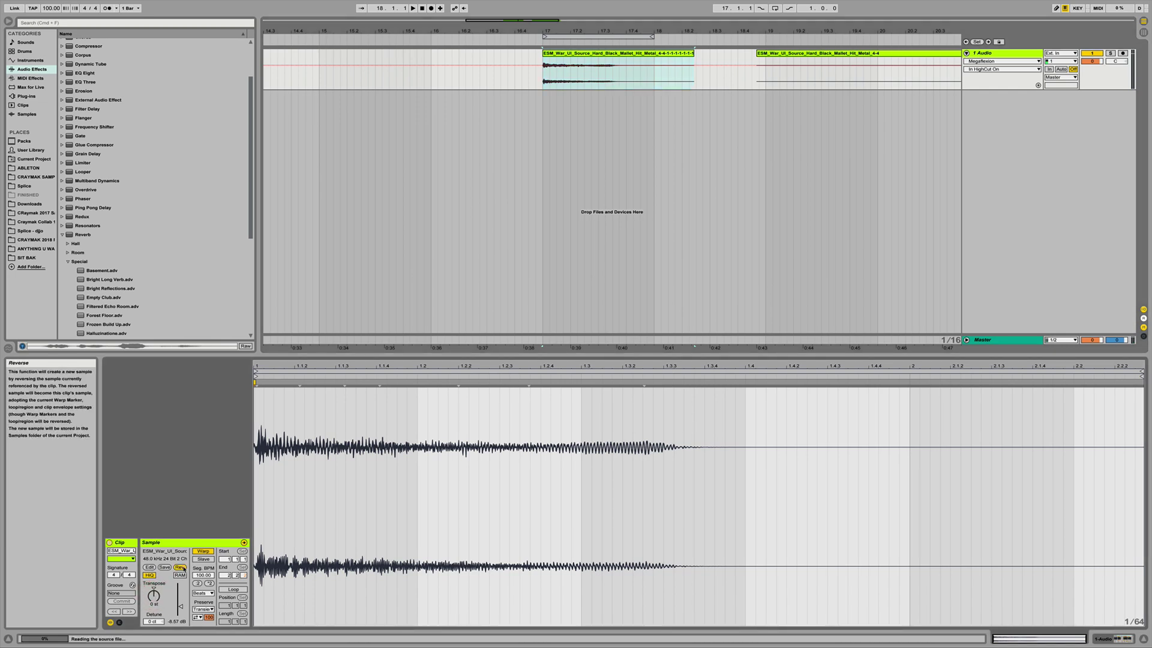
click(179, 567)
click(205, 635)
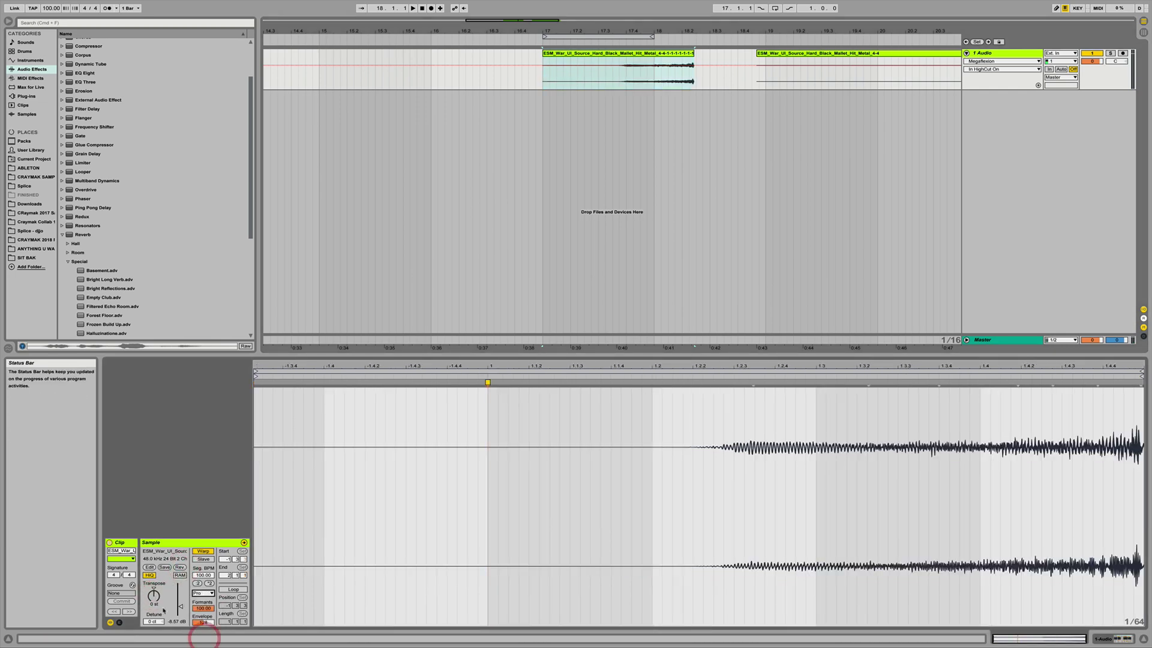
key(space)
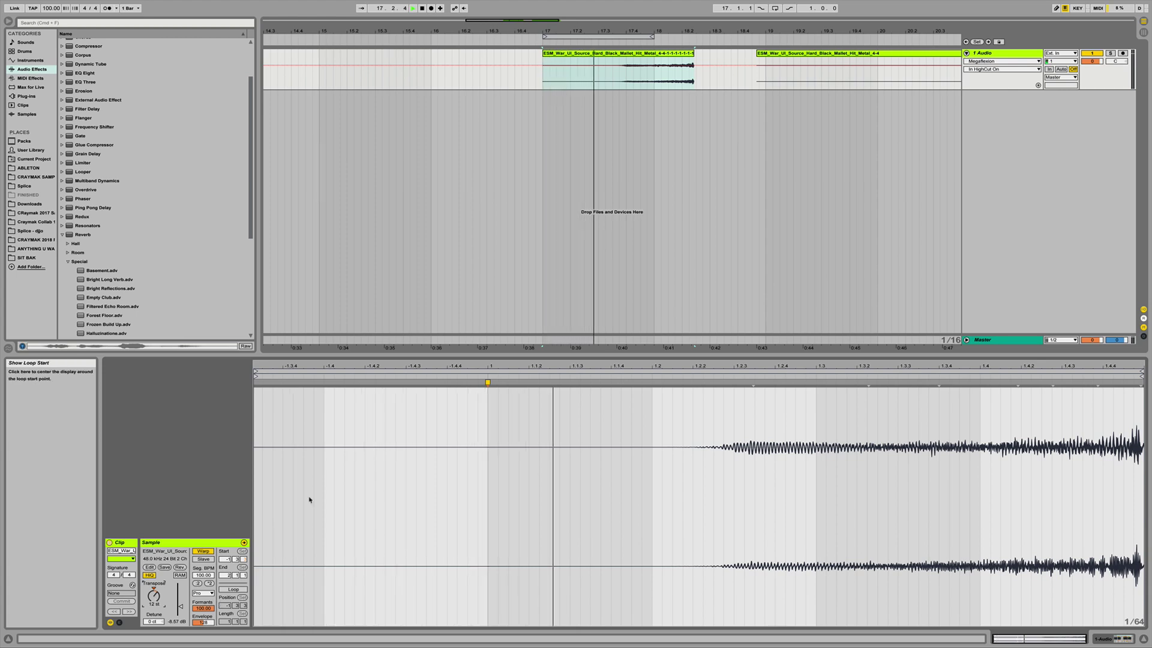
Step: Trim the clip's start to 17.3, move it back to bar 17, and consolidate it
drag(545, 54, 601, 55)
drag(675, 55, 619, 58)
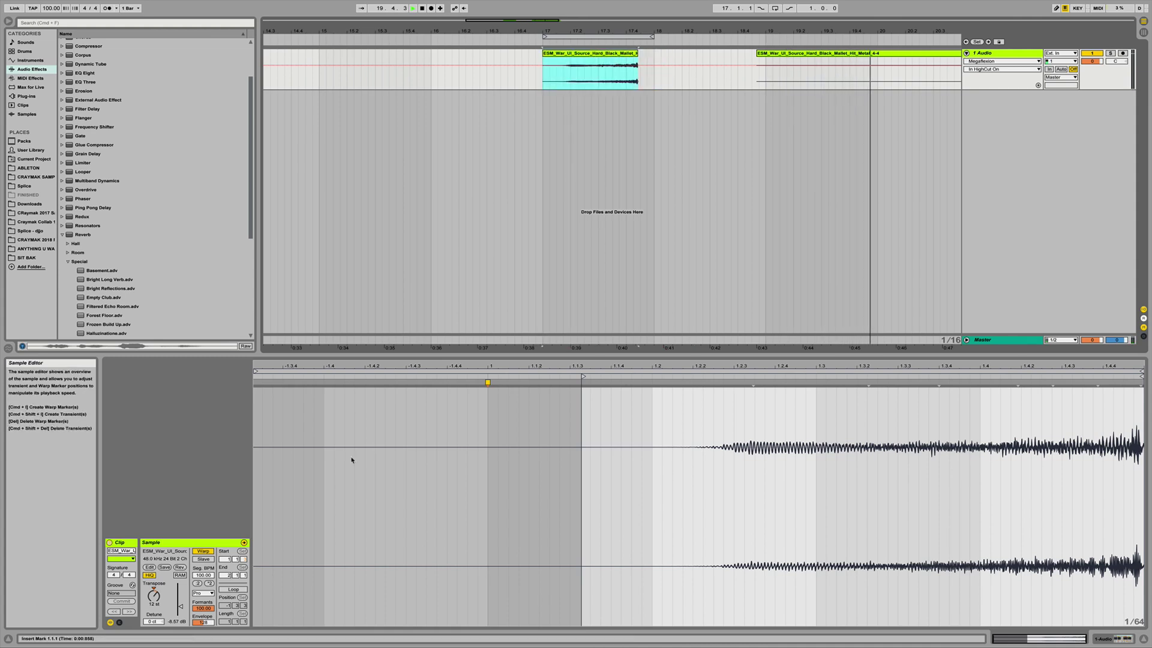
right_click(607, 54)
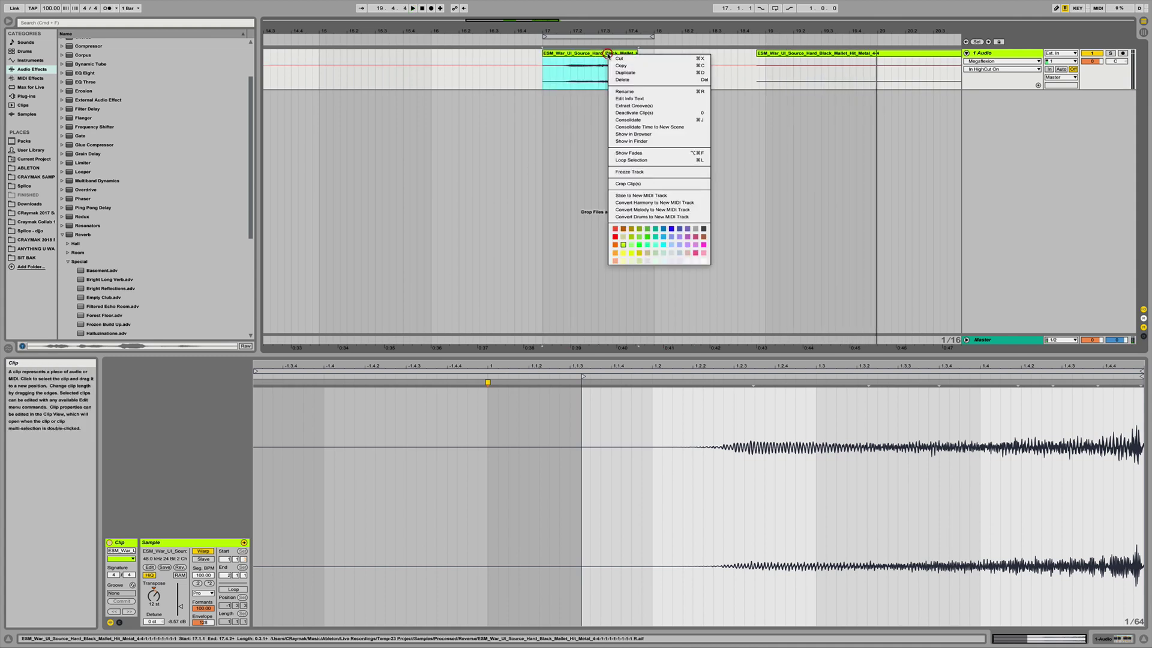
click(632, 119)
drag(635, 31, 636, 6)
click(603, 76)
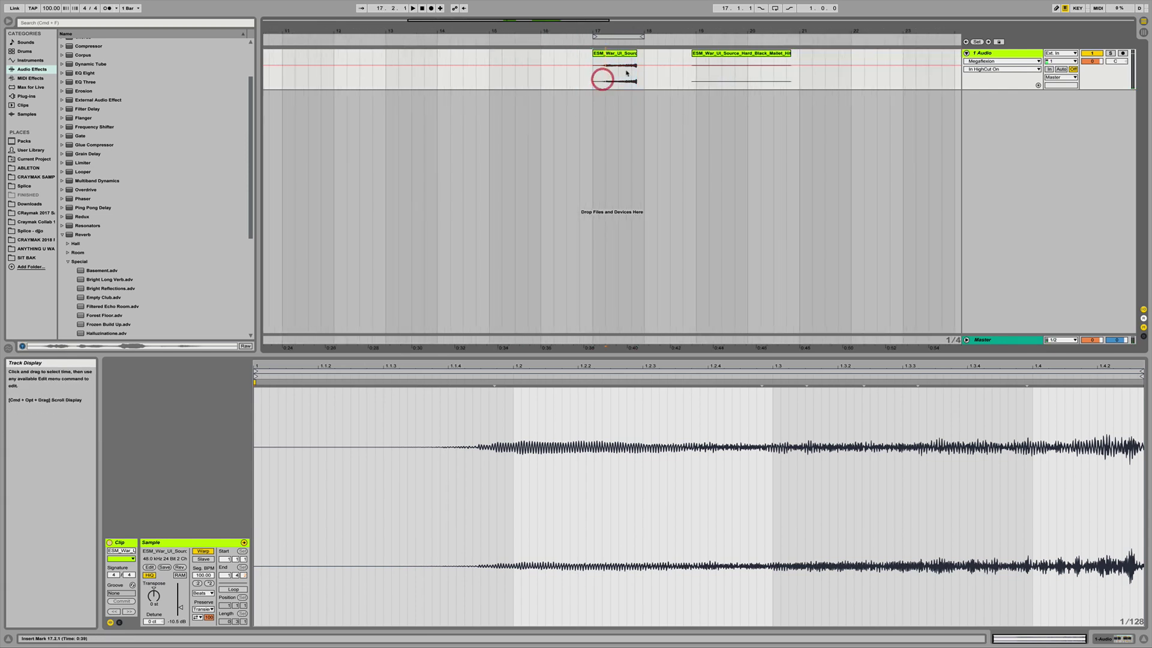